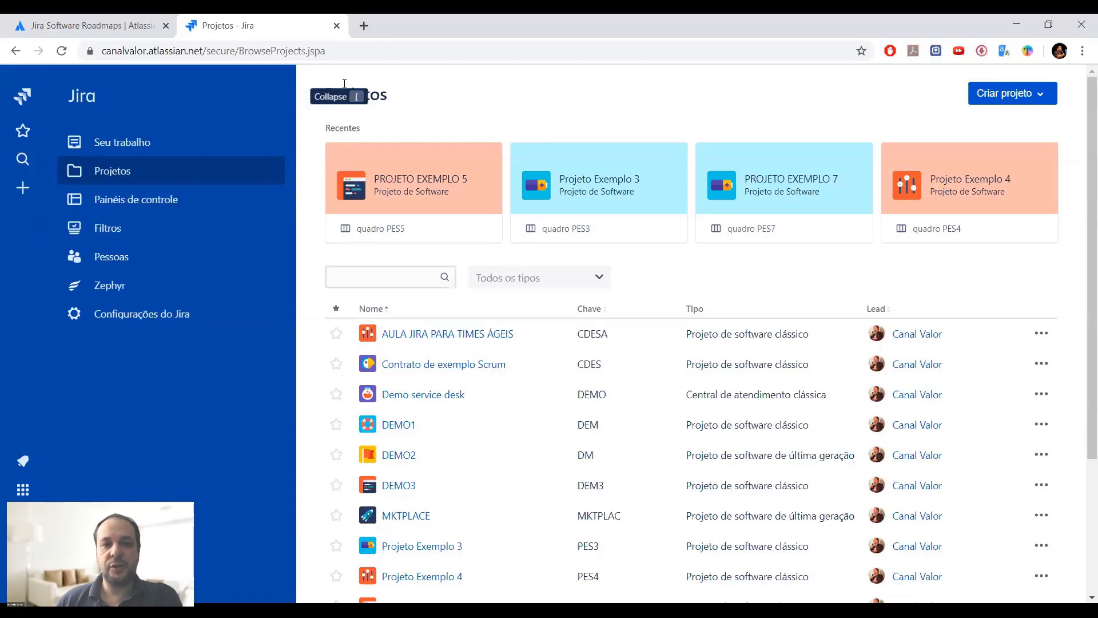
Open the Jira Software Premium trial sign-up from the Advanced Roadmaps offer on the Atlassian roadmaps page.
{"action": "left_click", "coordinate": [123, 30]}
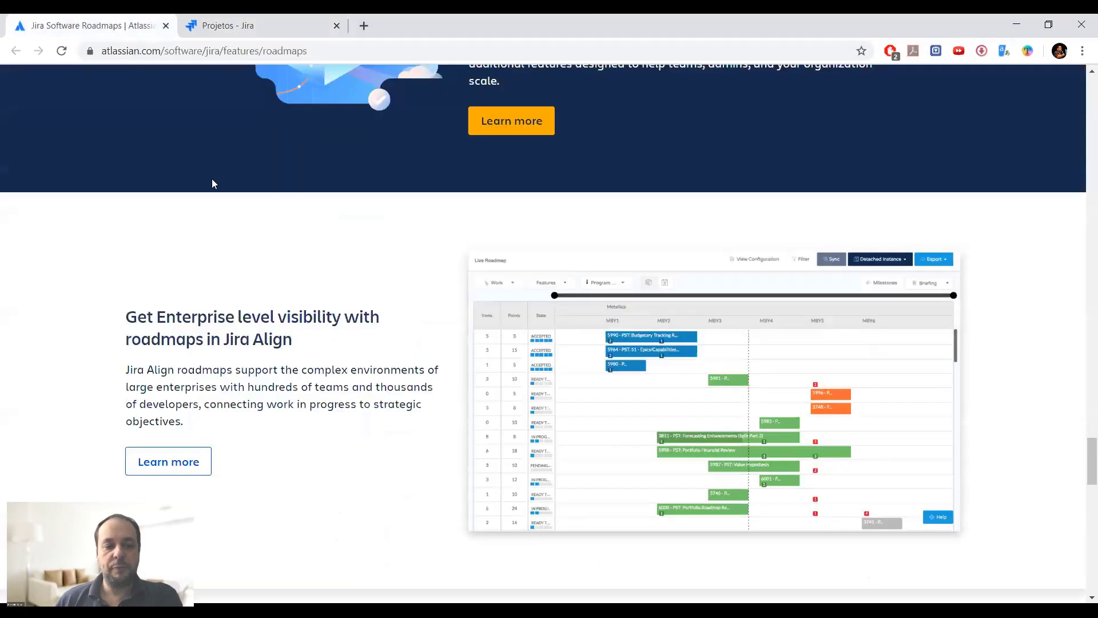
{"action": "scroll", "coordinate": [1080, 289], "scroll_direction": "up", "scroll_amount": 20}
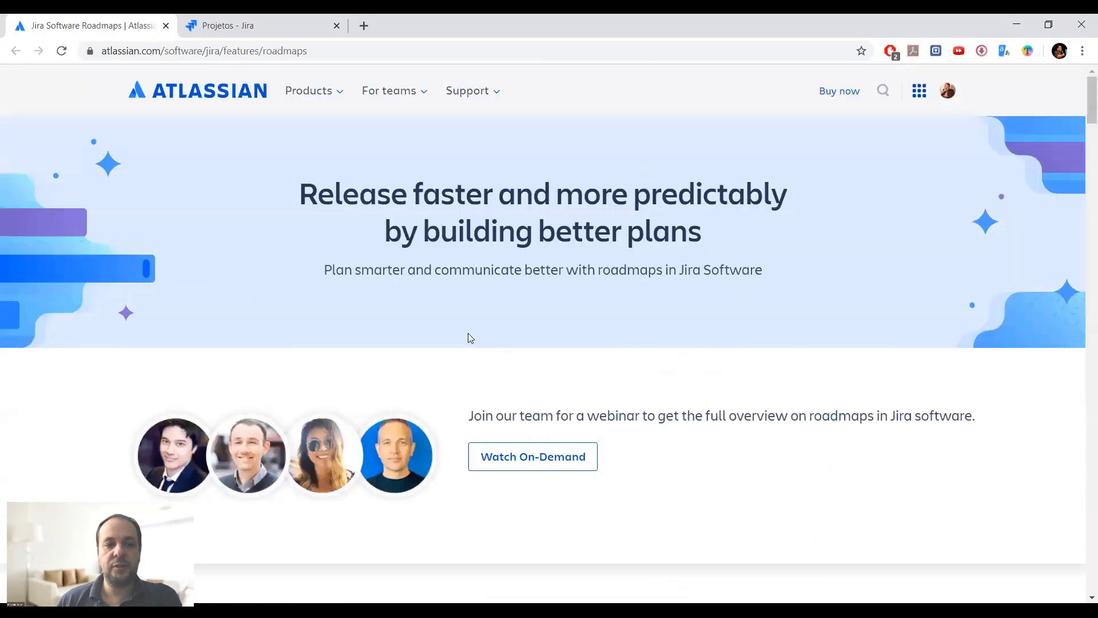
{"action": "scroll", "coordinate": [463, 340], "scroll_direction": "down", "scroll_amount": 3}
{"action": "scroll", "coordinate": [459, 348], "scroll_direction": "down", "scroll_amount": 10}
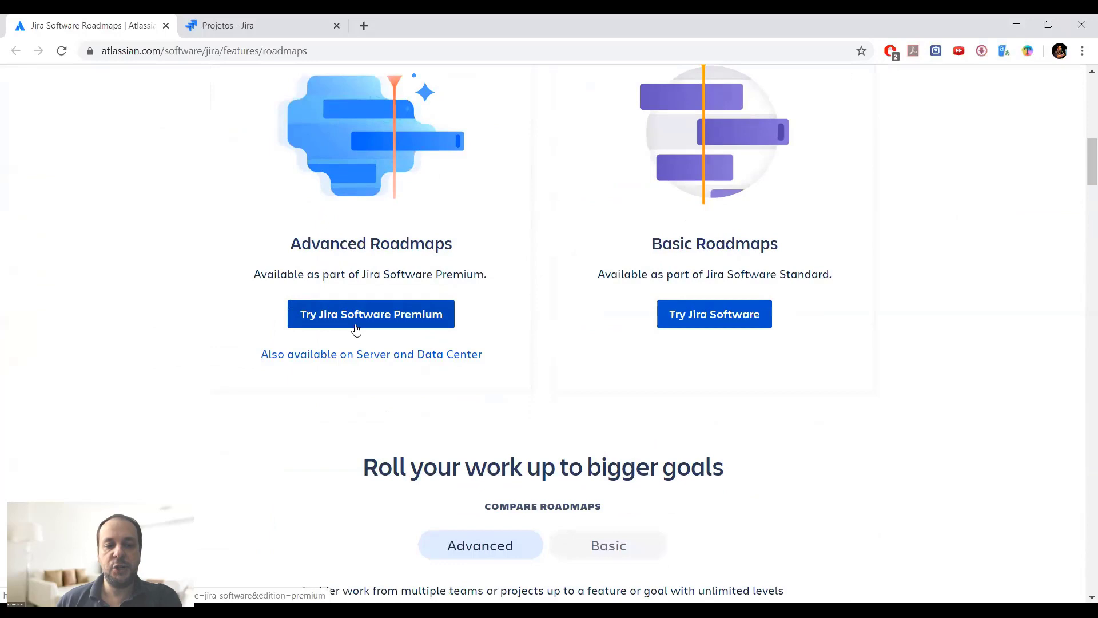
{"action": "left_click", "coordinate": [428, 326]}
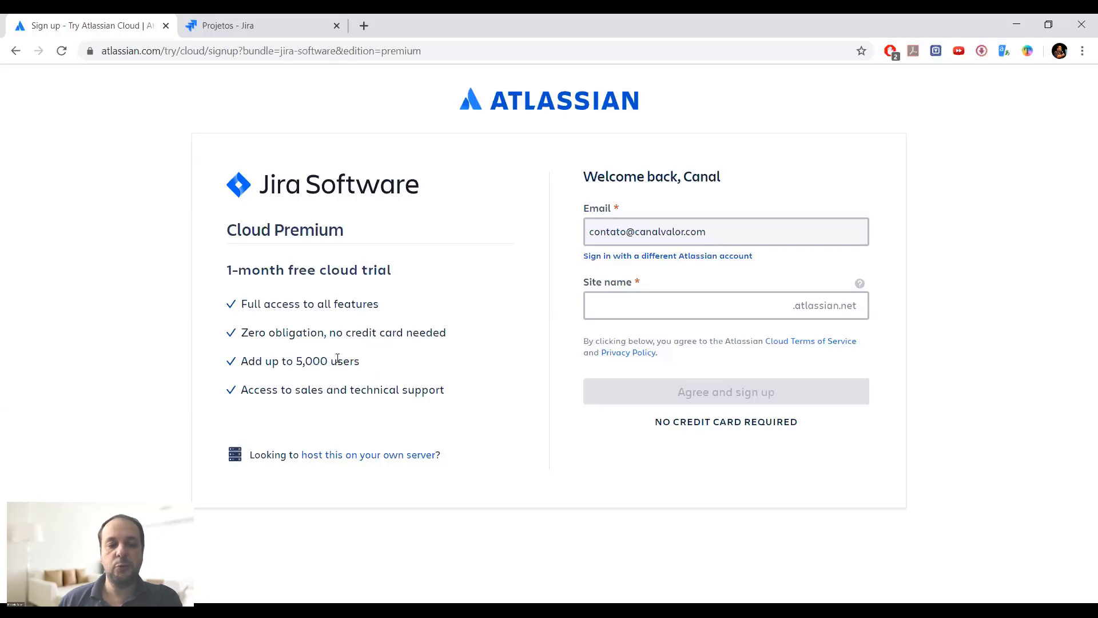
Set the site name to arcanalvalor, accept the terms and sign up for the Cloud Premium trial.
{"action": "left_click", "coordinate": [688, 314]}
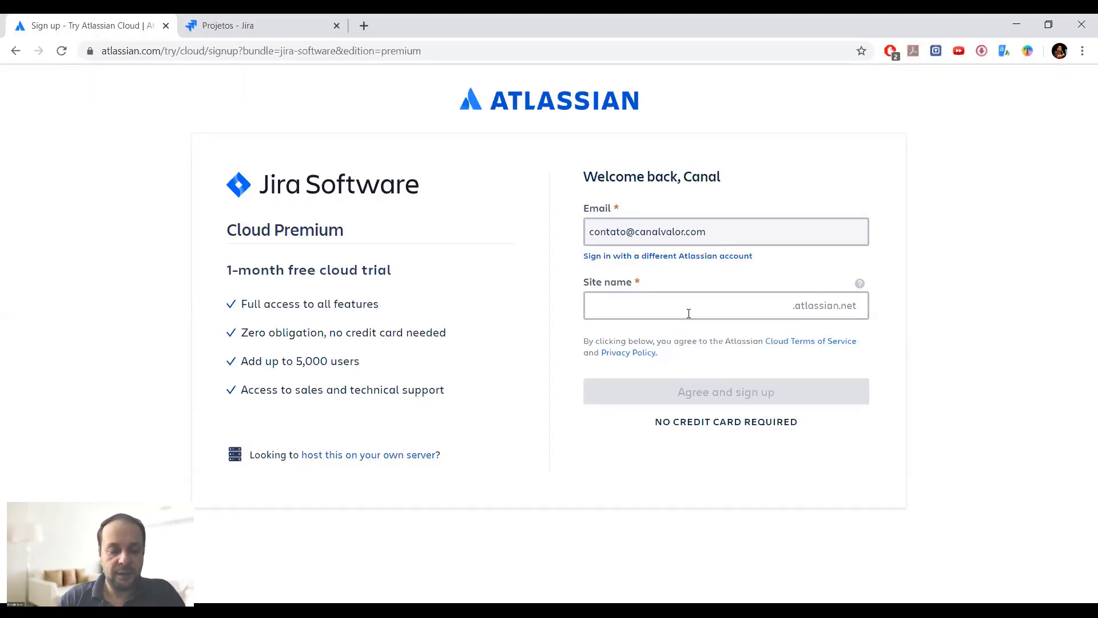
{"action": "type", "text": "ad"}
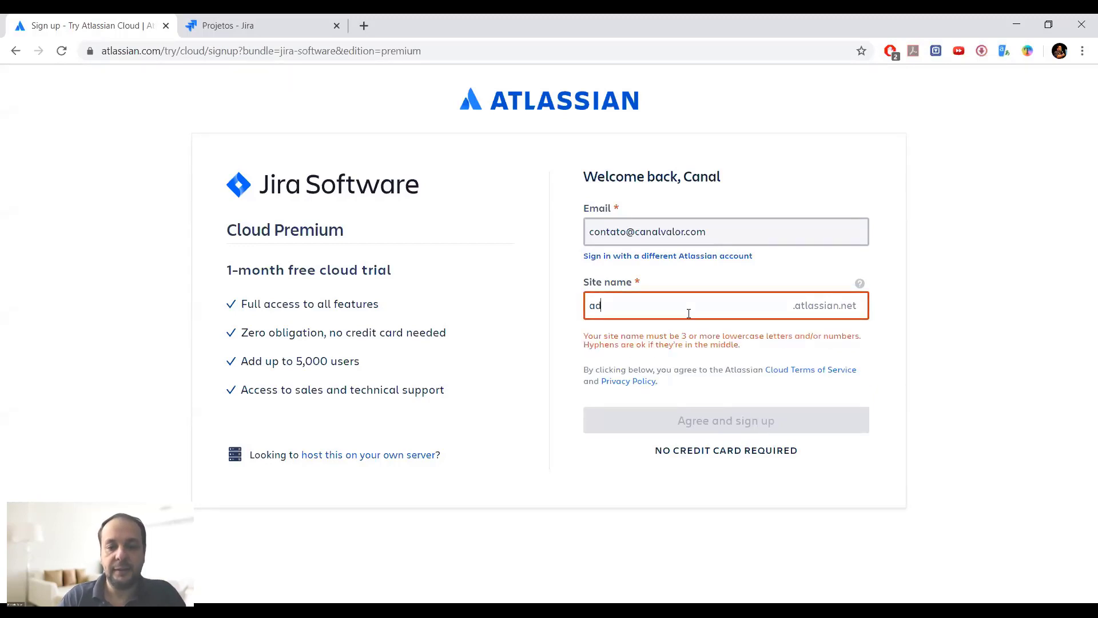
{"action": "type", "text": "xcan"}
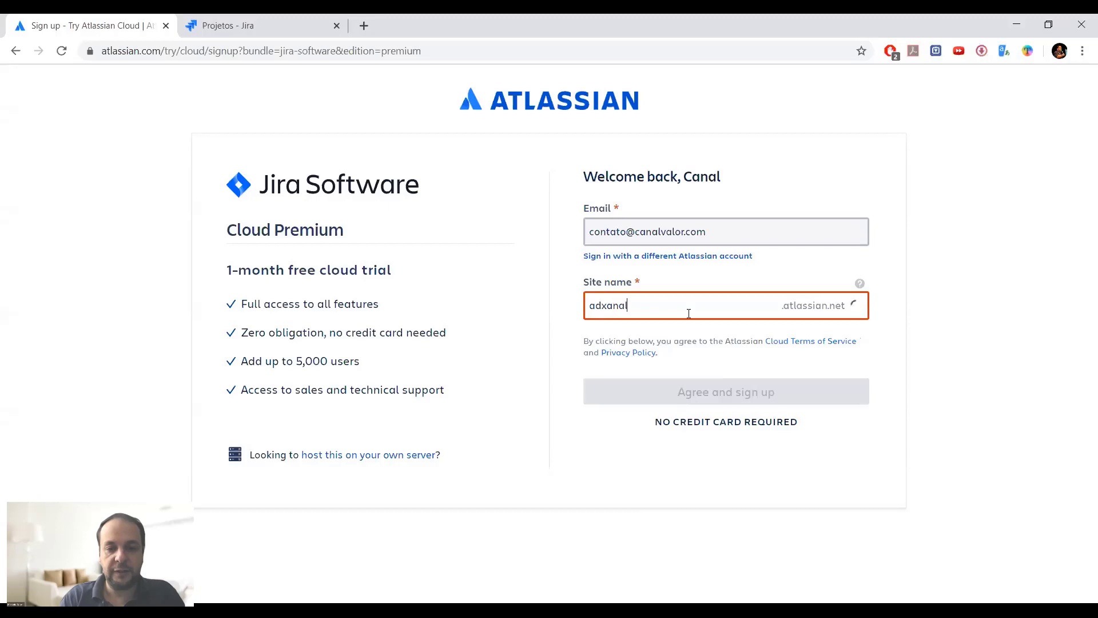
{"action": "key", "text": "BackSpace"}
{"action": "key", "text": "BackSpace"}
{"action": "key", "text": "BackSpace"}
{"action": "key", "text": "BackSpace"}
{"action": "type", "text": "cana"}
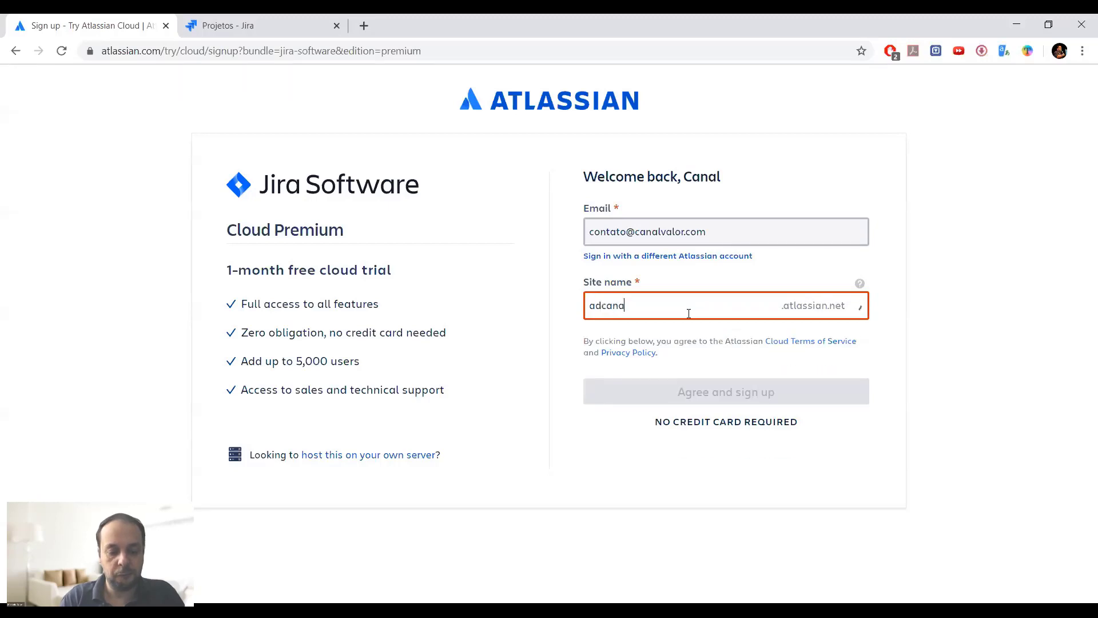
{"action": "type", "text": "lvalor"}
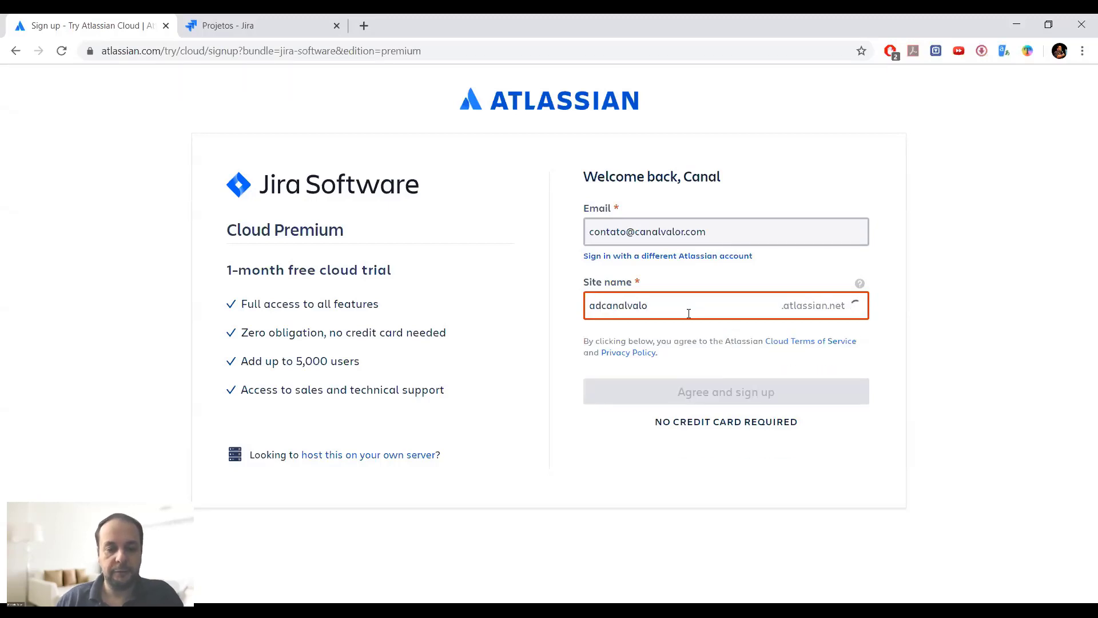
{"action": "left_click", "coordinate": [599, 306]}
{"action": "key", "text": "BackSpace"}
{"action": "type", "text": "r"}
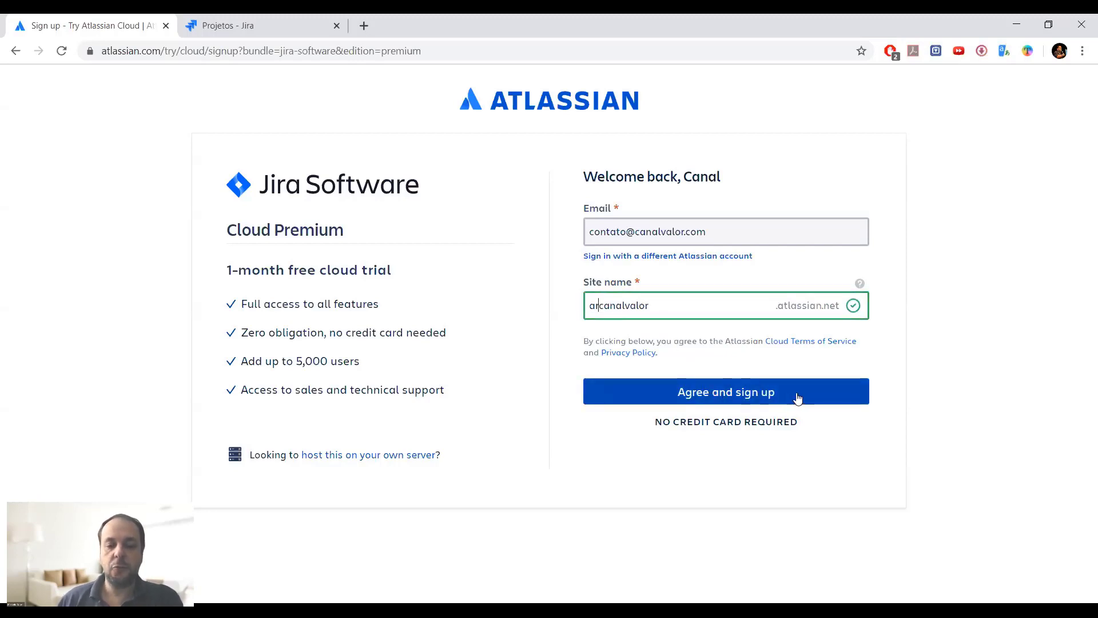
{"action": "left_click", "coordinate": [798, 398]}
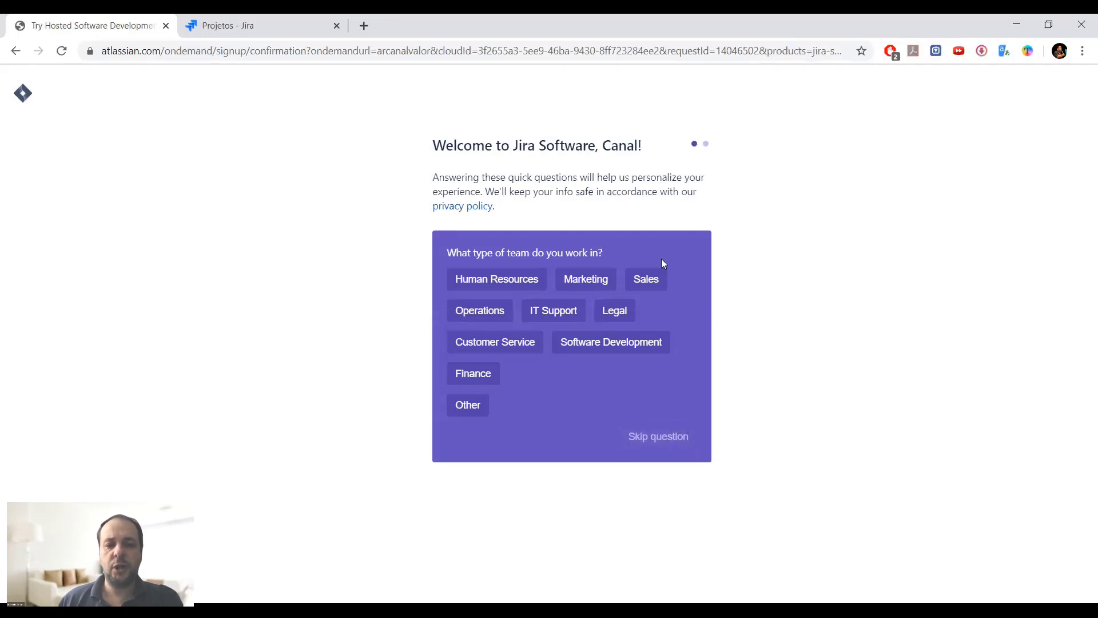
Skip the team type and role questions and the team invitation.
{"action": "left_click", "coordinate": [661, 434]}
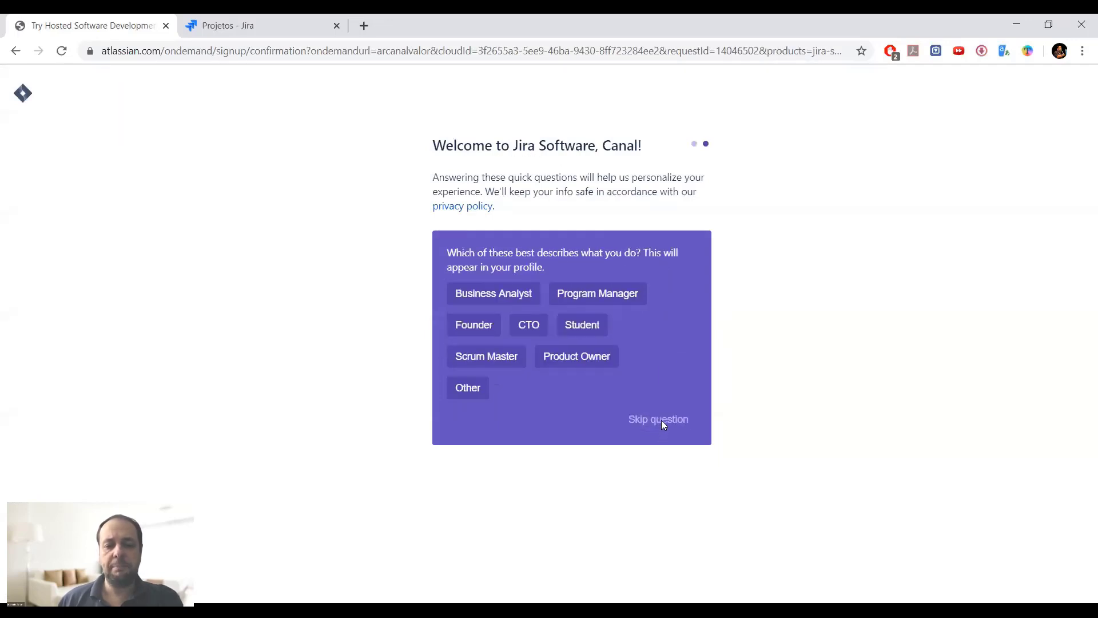
{"action": "left_click", "coordinate": [661, 420]}
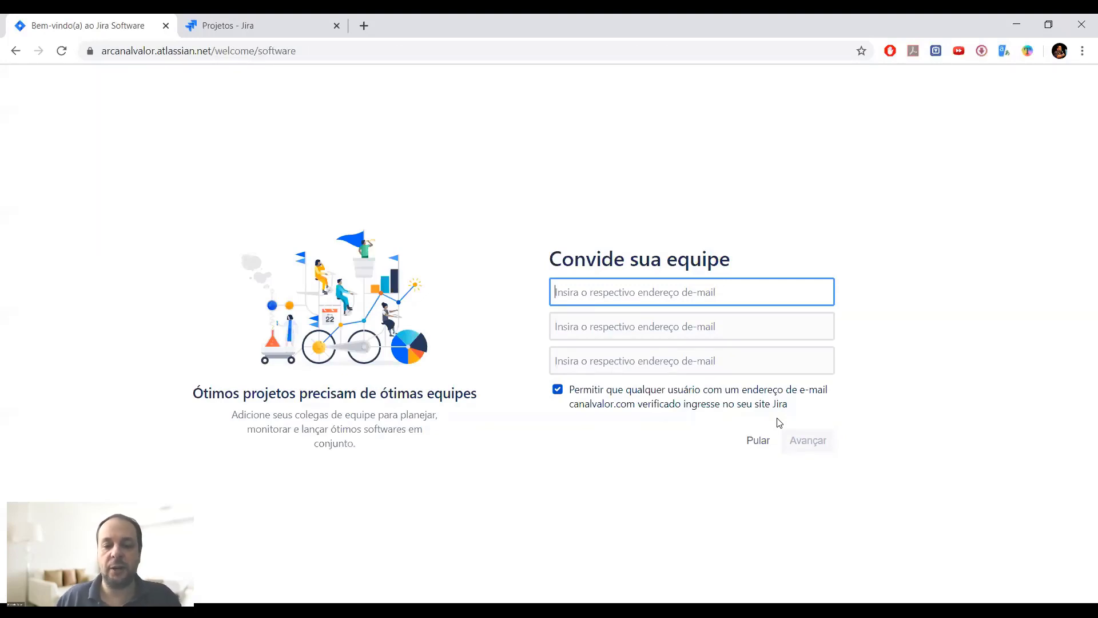
{"action": "left_click", "coordinate": [746, 441]}
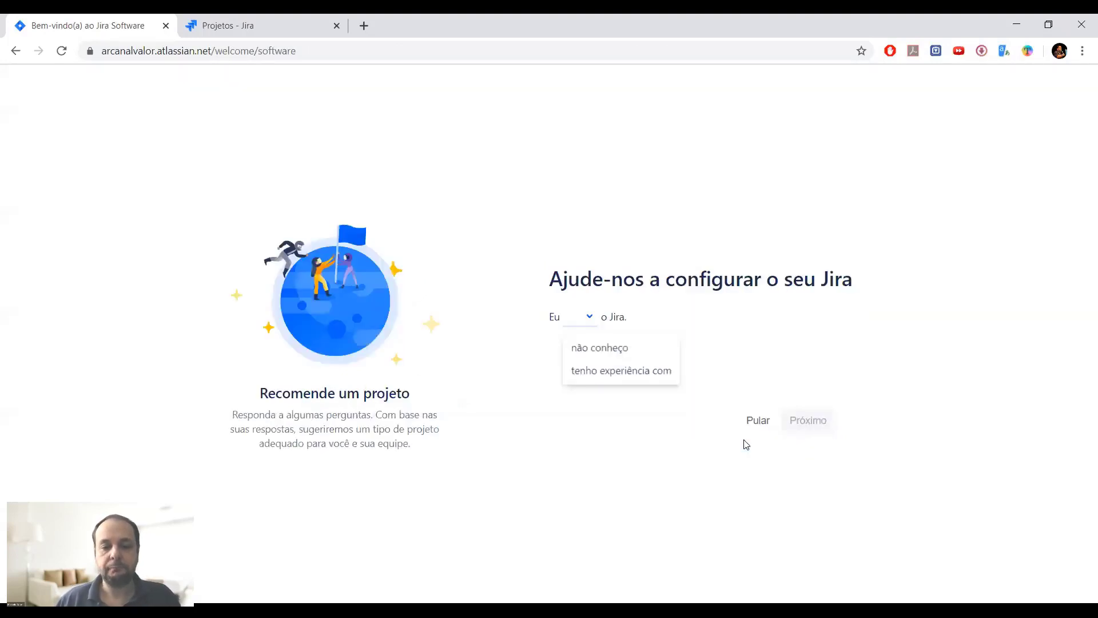
Answer the Jira setup questions with experience in Jira and agile, work on "recursos" and a "flexível" schedule, and continue.
{"action": "left_click", "coordinate": [656, 372]}
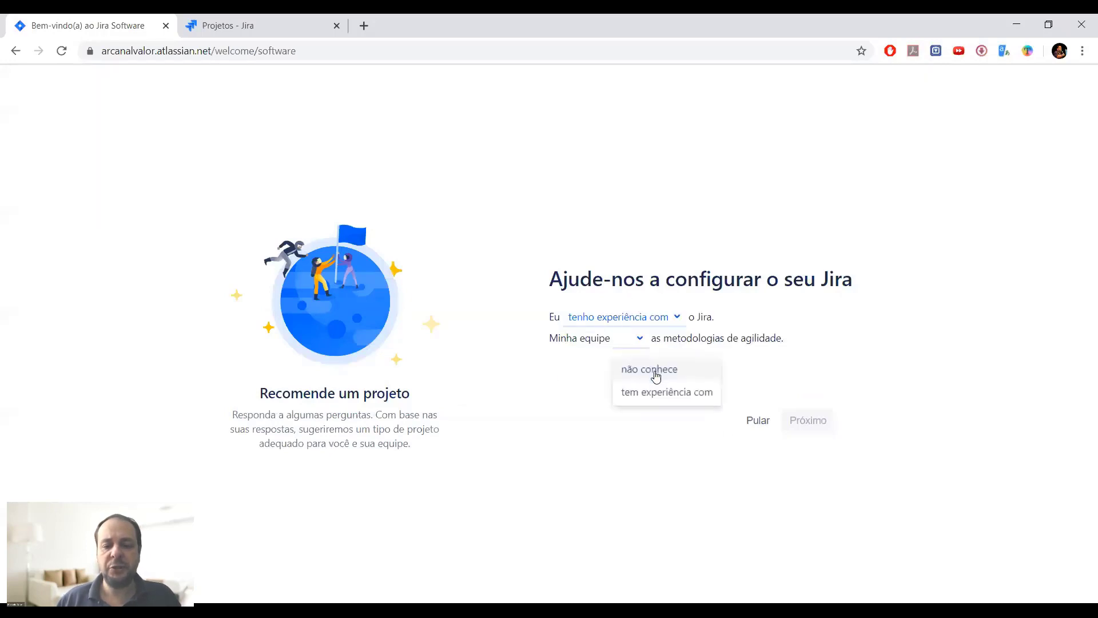
{"action": "left_click", "coordinate": [673, 395]}
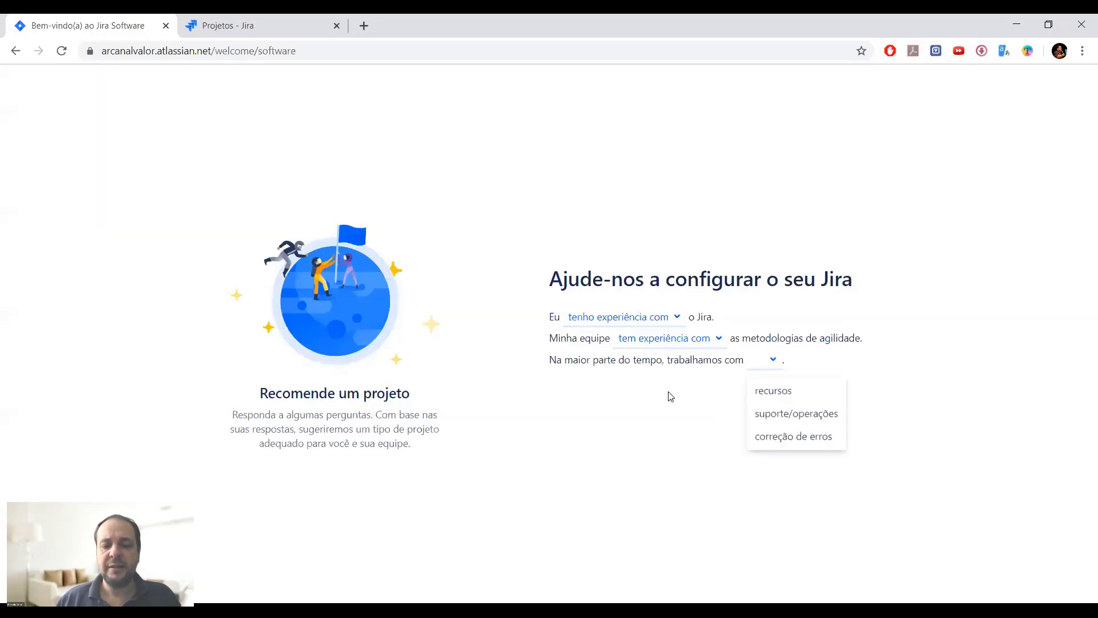
{"action": "left_click", "coordinate": [798, 397]}
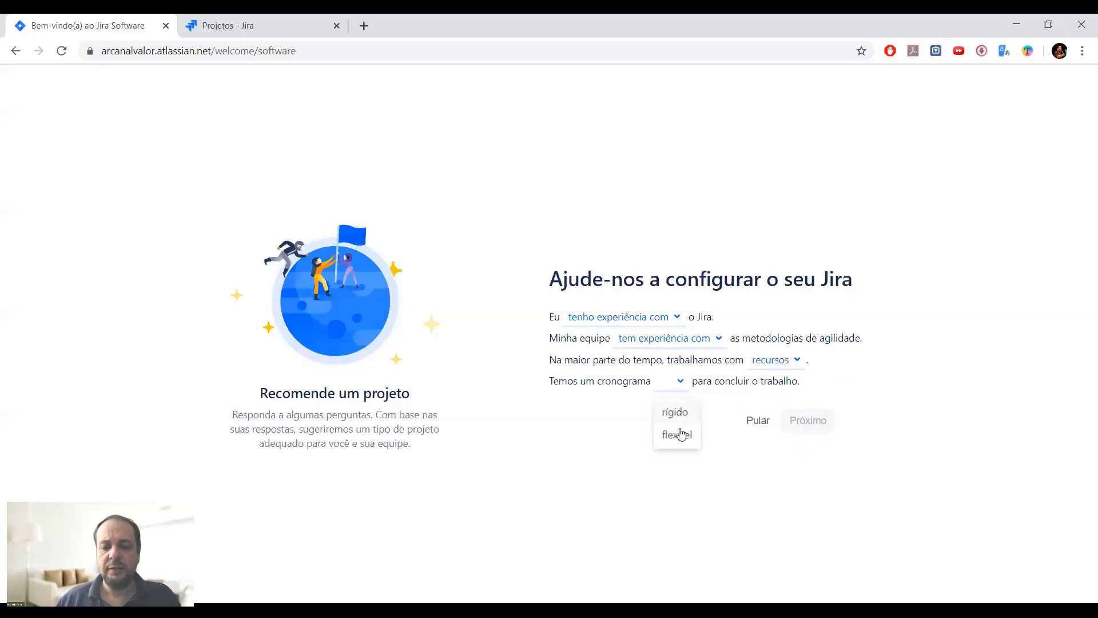
{"action": "left_click", "coordinate": [677, 434]}
{"action": "left_click", "coordinate": [809, 425]}
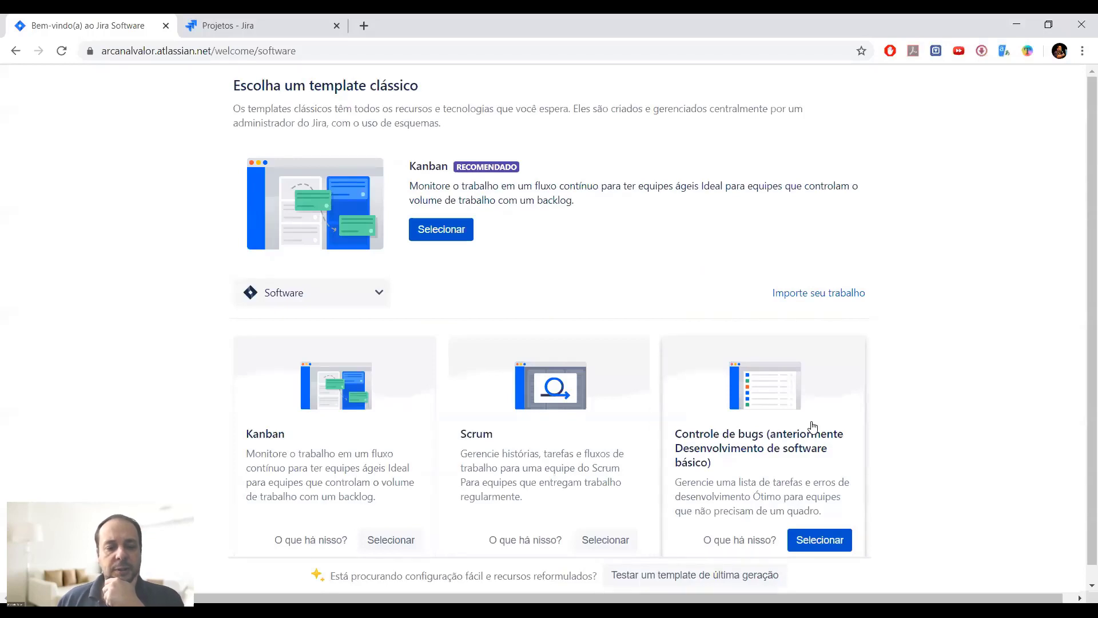
Select the recommended classic Kanban template for the first project.
{"action": "scroll", "coordinate": [847, 341], "scroll_direction": "down", "scroll_amount": 1}
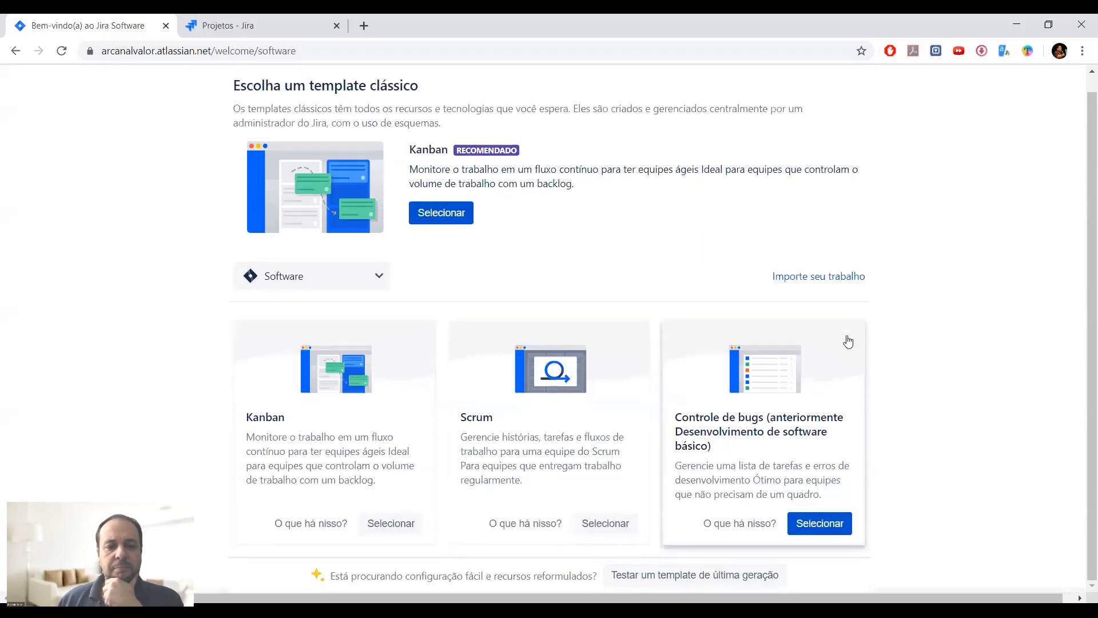
{"action": "scroll", "coordinate": [629, 286], "scroll_direction": "up", "scroll_amount": 1}
{"action": "left_click", "coordinate": [442, 229]}
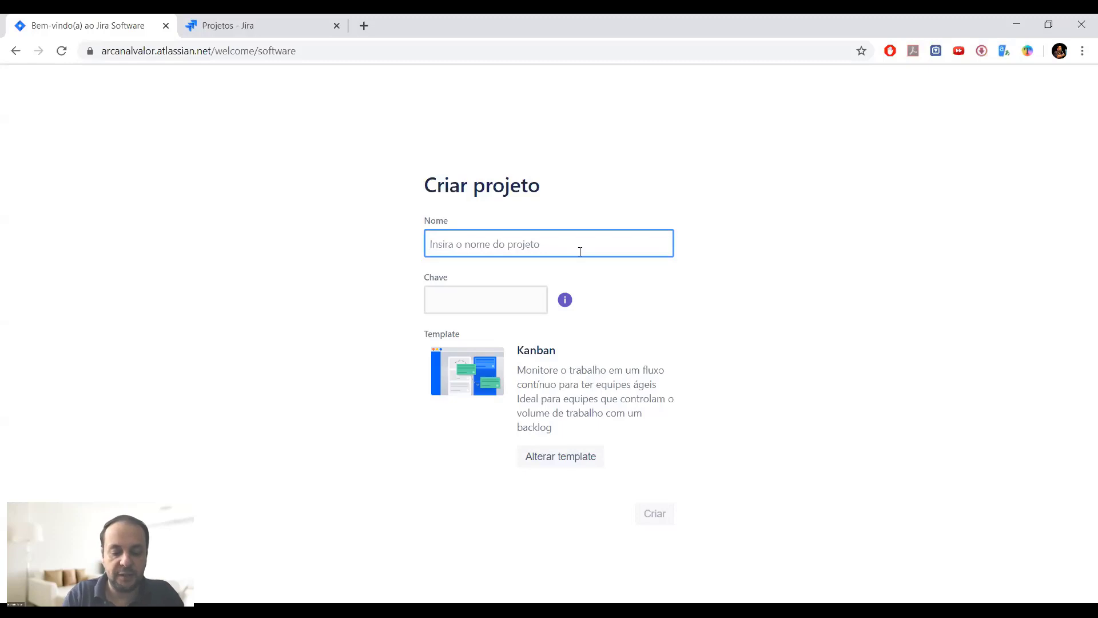
Create the Kanban project with the name PROF and close the old Jira projects page.
{"action": "type", "text": "PRO-"}
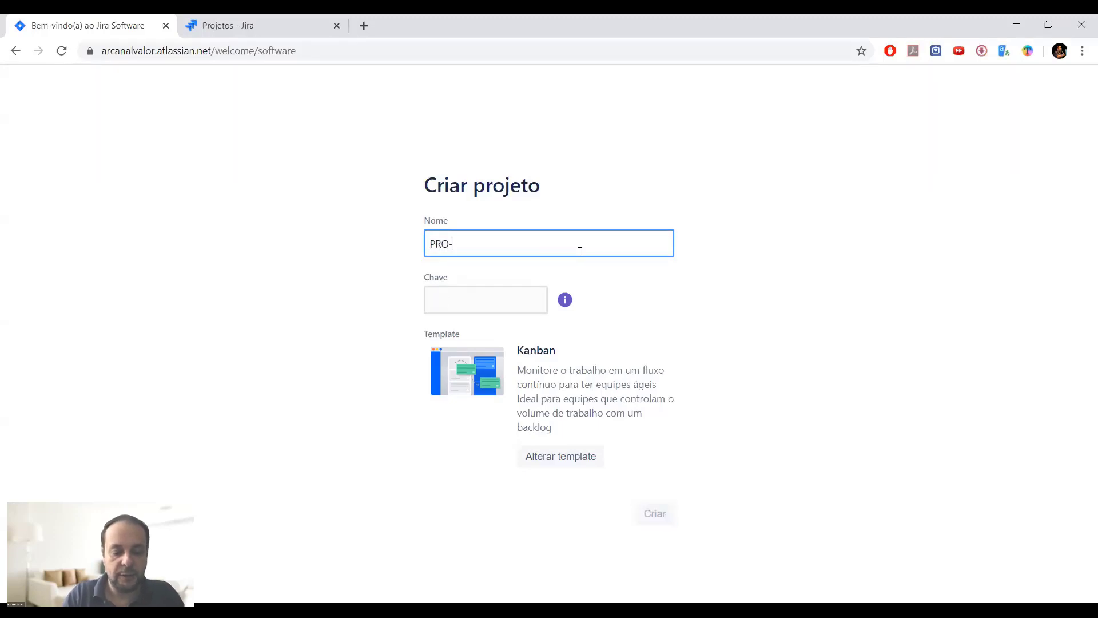
{"action": "type", "text": "F"}
{"action": "key", "text": "BackSpace"}
{"action": "key", "text": "BackSpace"}
{"action": "type", "text": "F"}
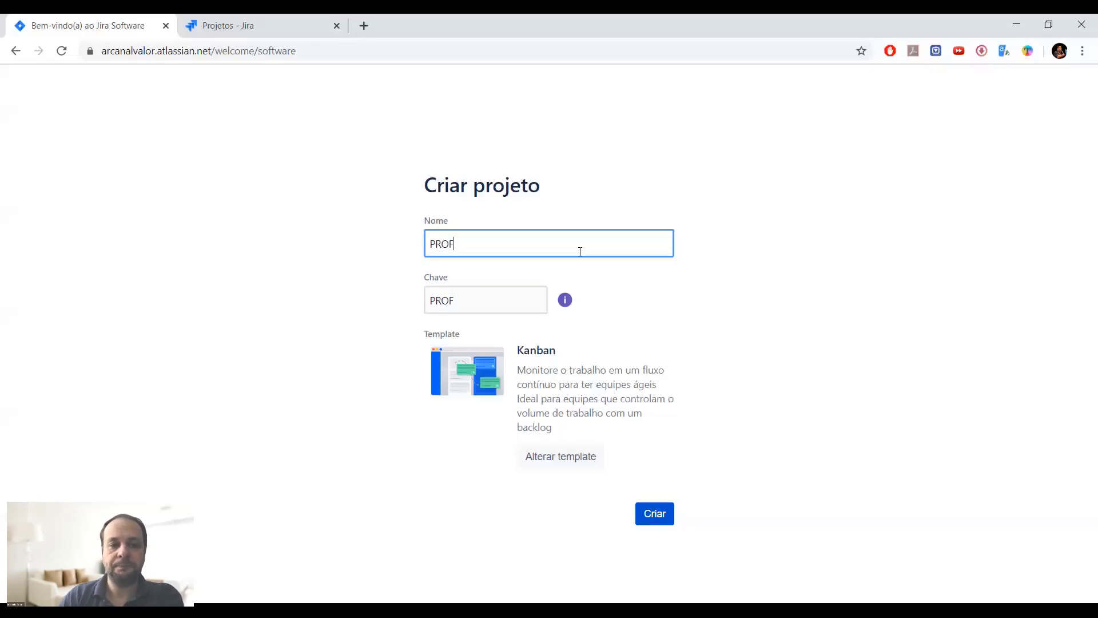
{"action": "left_click", "coordinate": [336, 25]}
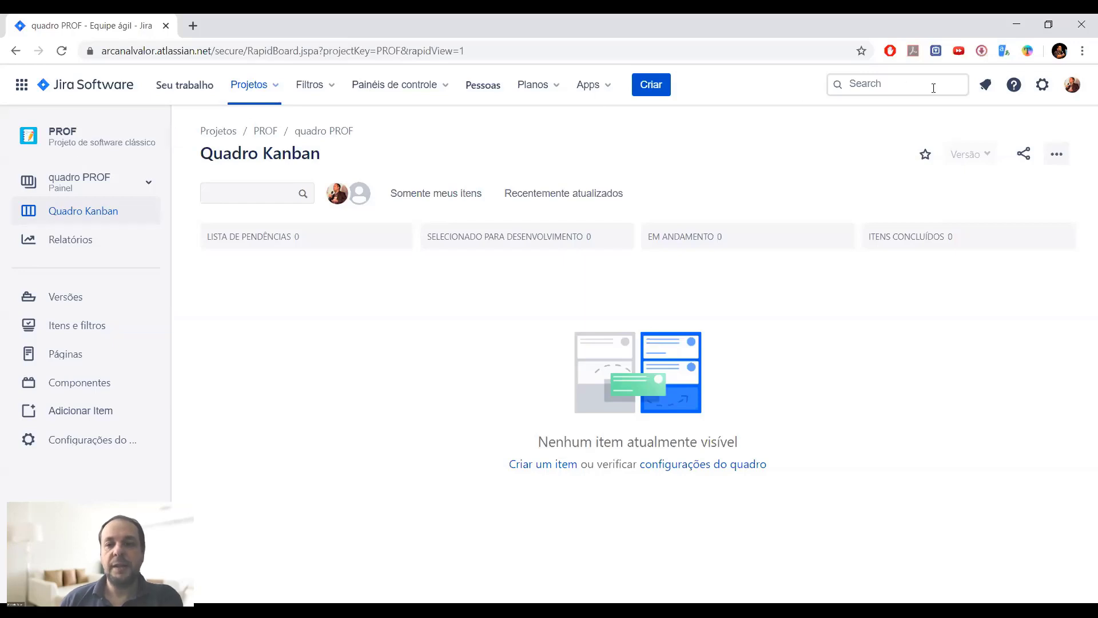
Create a second classic project named PROB with the Kanban template.
{"action": "left_click", "coordinate": [663, 88]}
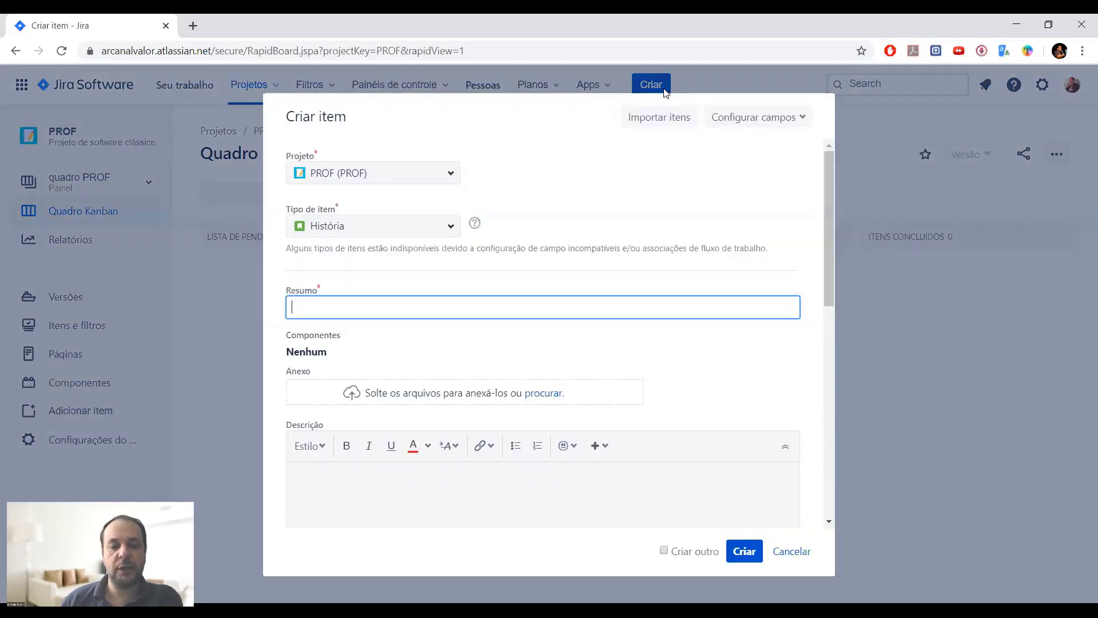
{"action": "left_click", "coordinate": [781, 551]}
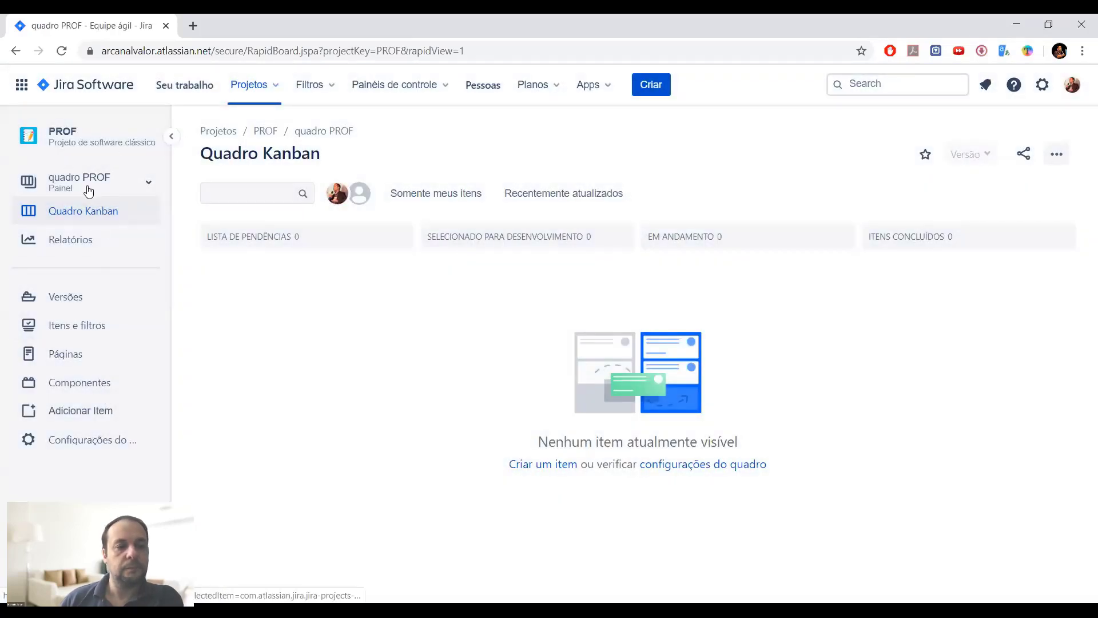
{"action": "left_click", "coordinate": [272, 86]}
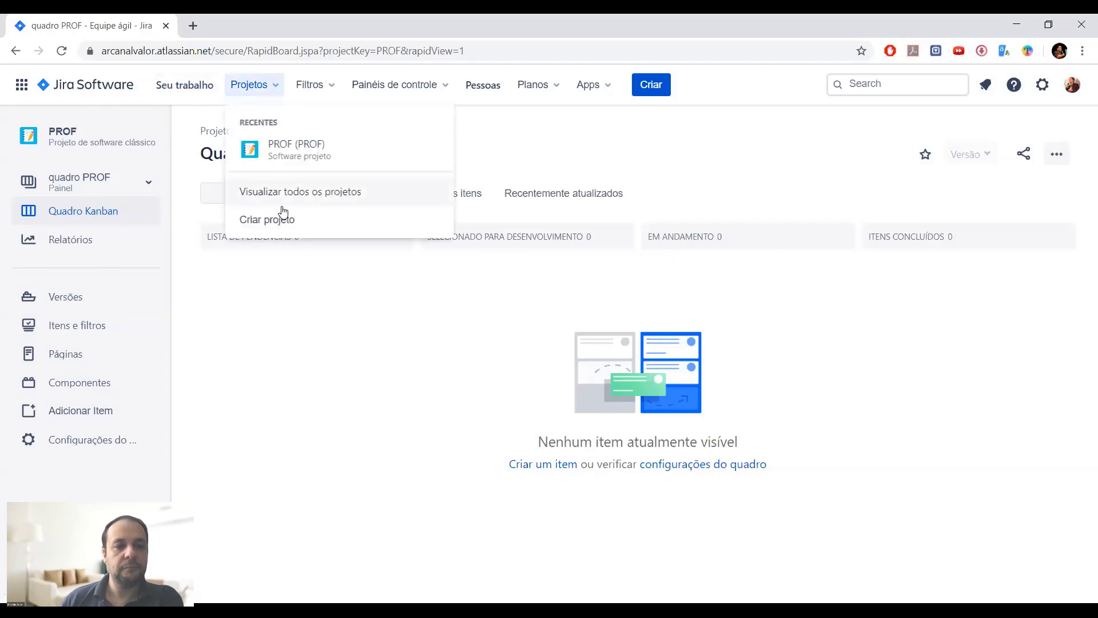
{"action": "left_click", "coordinate": [283, 229]}
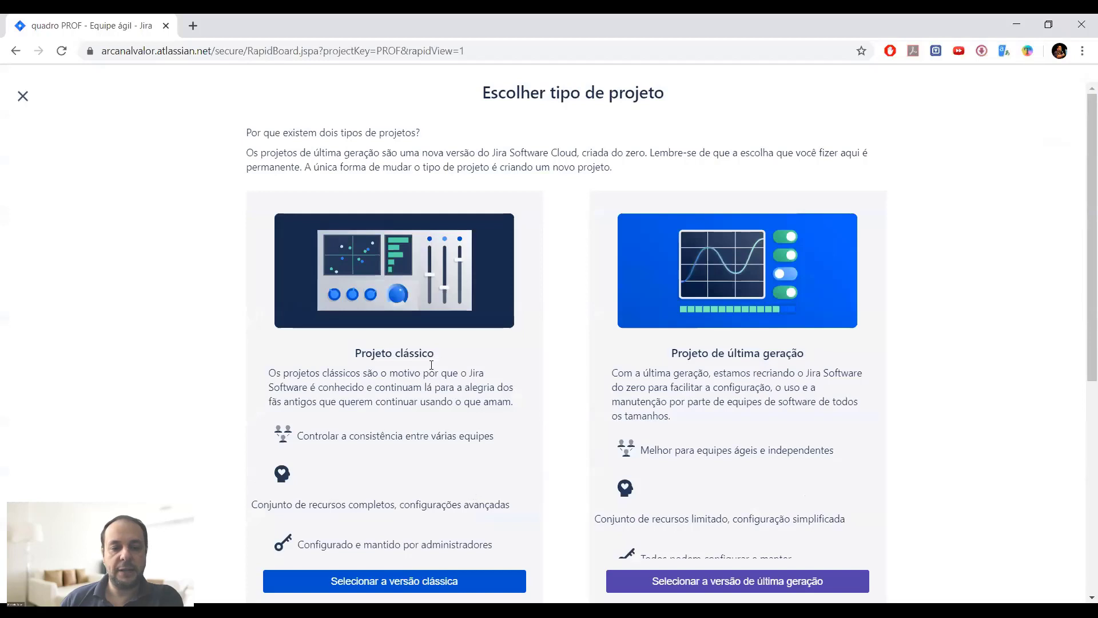
{"action": "scroll", "coordinate": [420, 577], "scroll_direction": "down", "scroll_amount": 1}
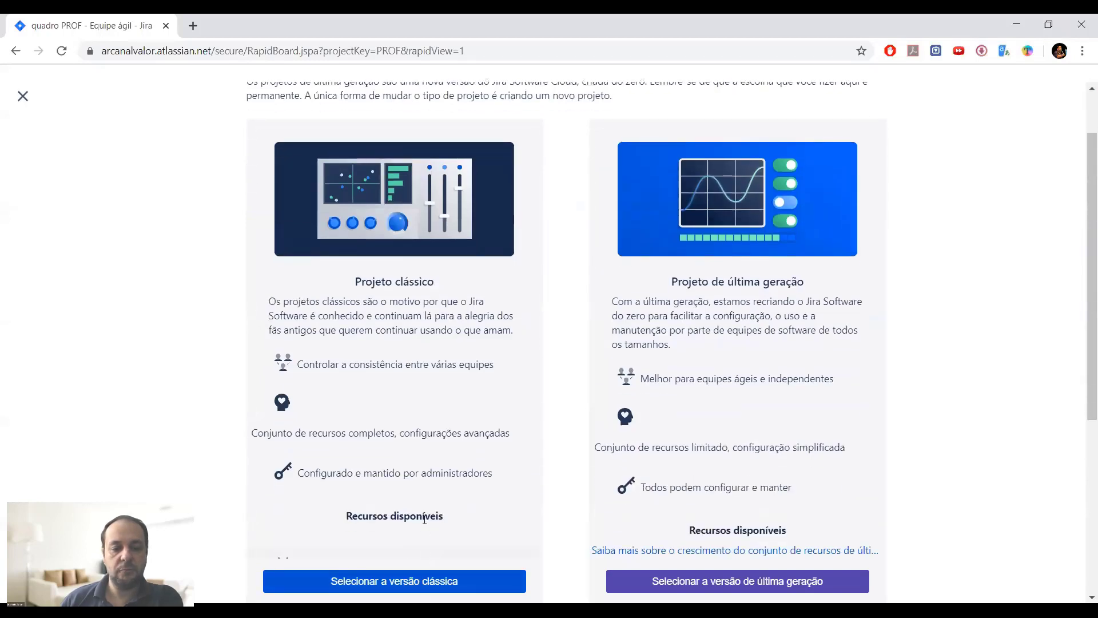
{"action": "left_click", "coordinate": [420, 579]}
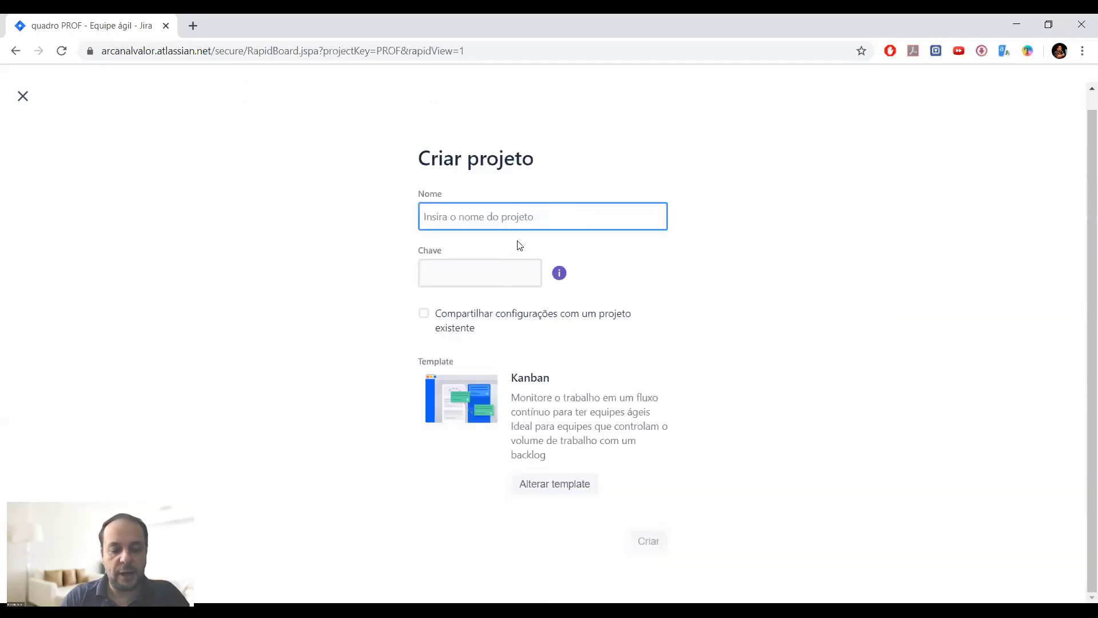
{"action": "type", "text": "PRO"}
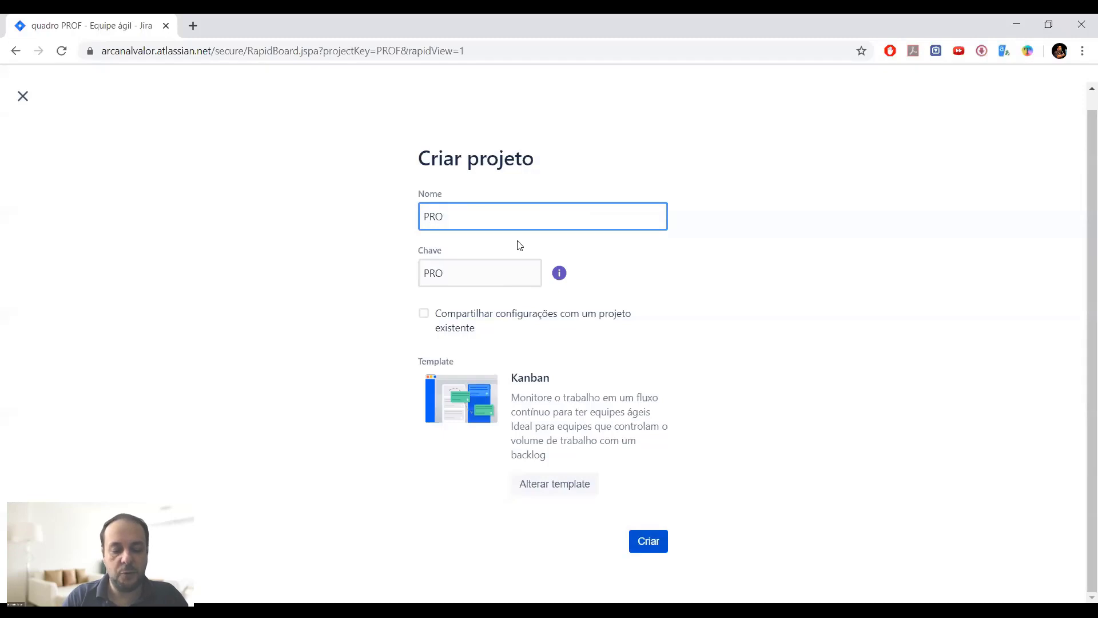
{"action": "type", "text": "B"}
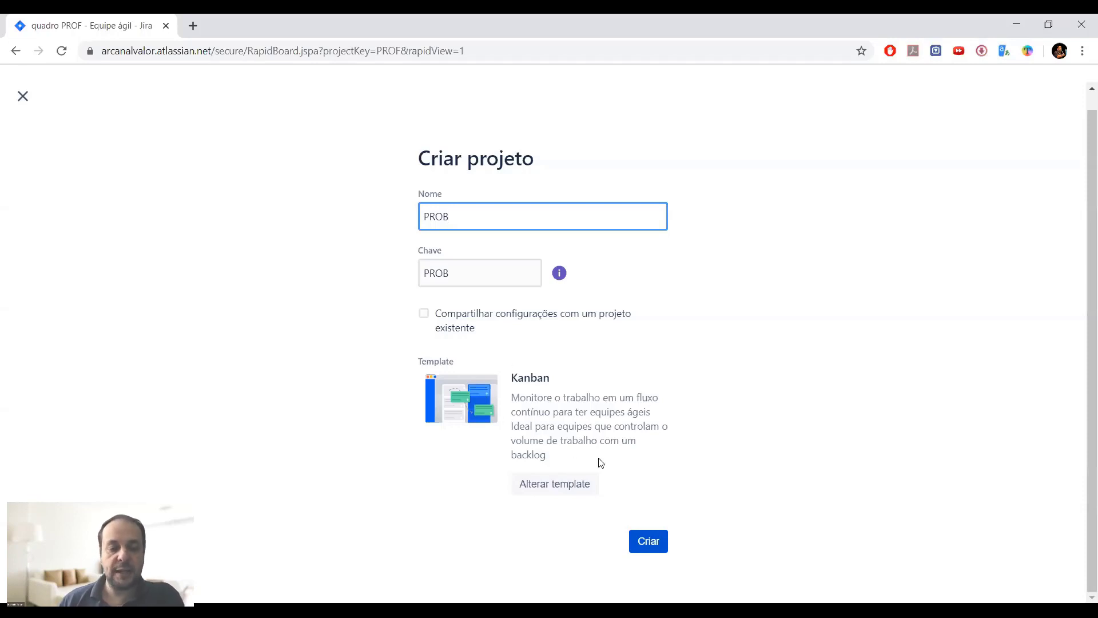
{"action": "left_click", "coordinate": [661, 548]}
{"action": "right_click", "coordinate": [661, 549]}
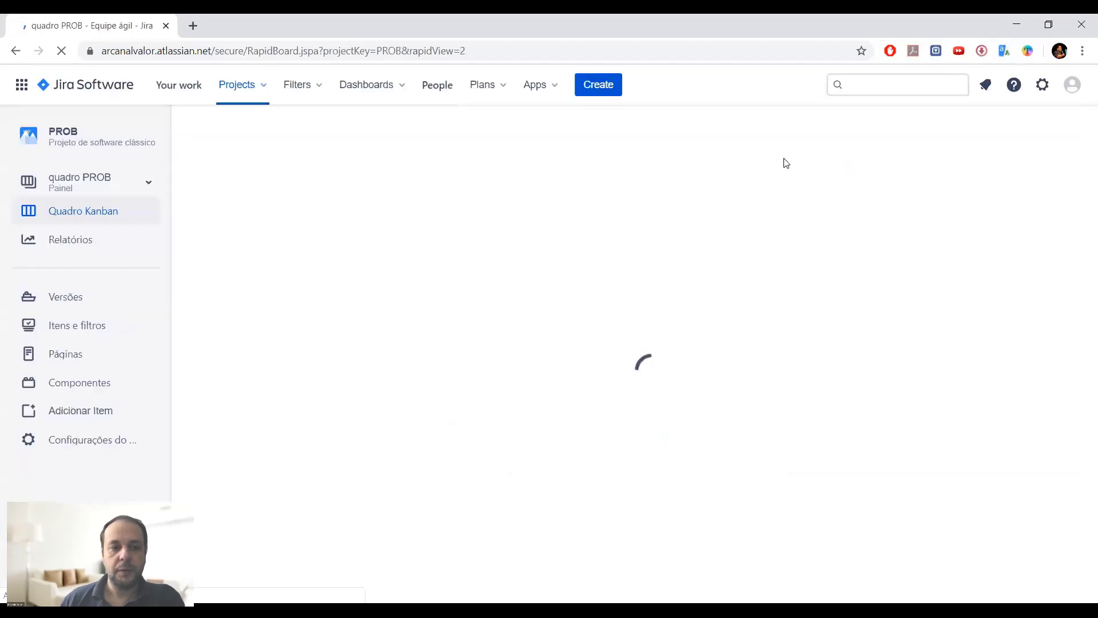
Open the board configuration for the PROF project's Kanban board.
{"action": "left_click", "coordinate": [264, 90]}
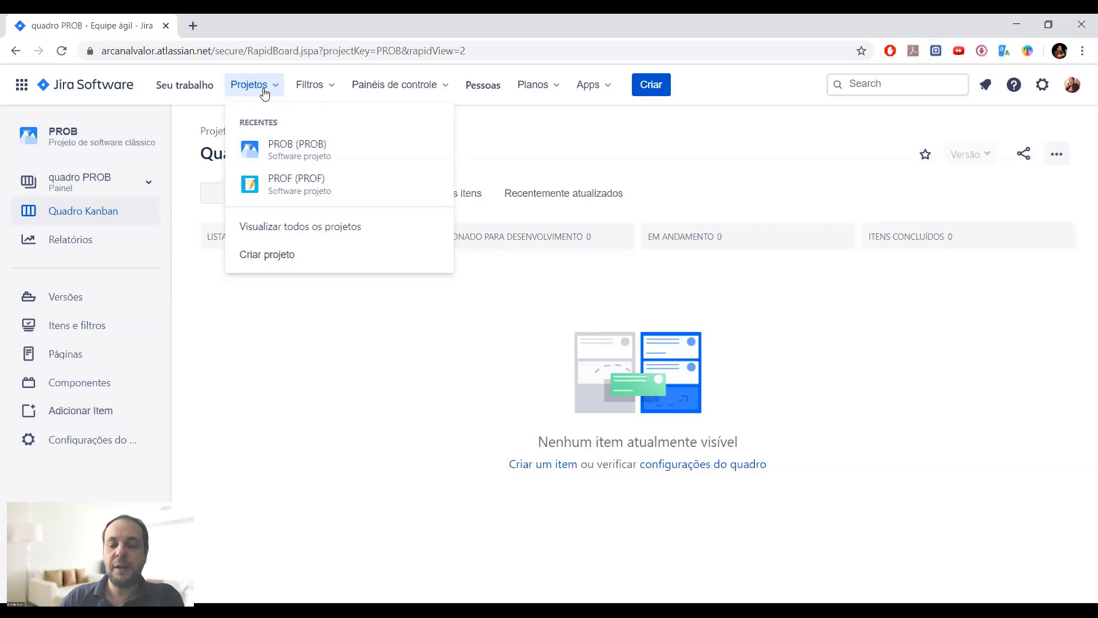
{"action": "left_click", "coordinate": [313, 187]}
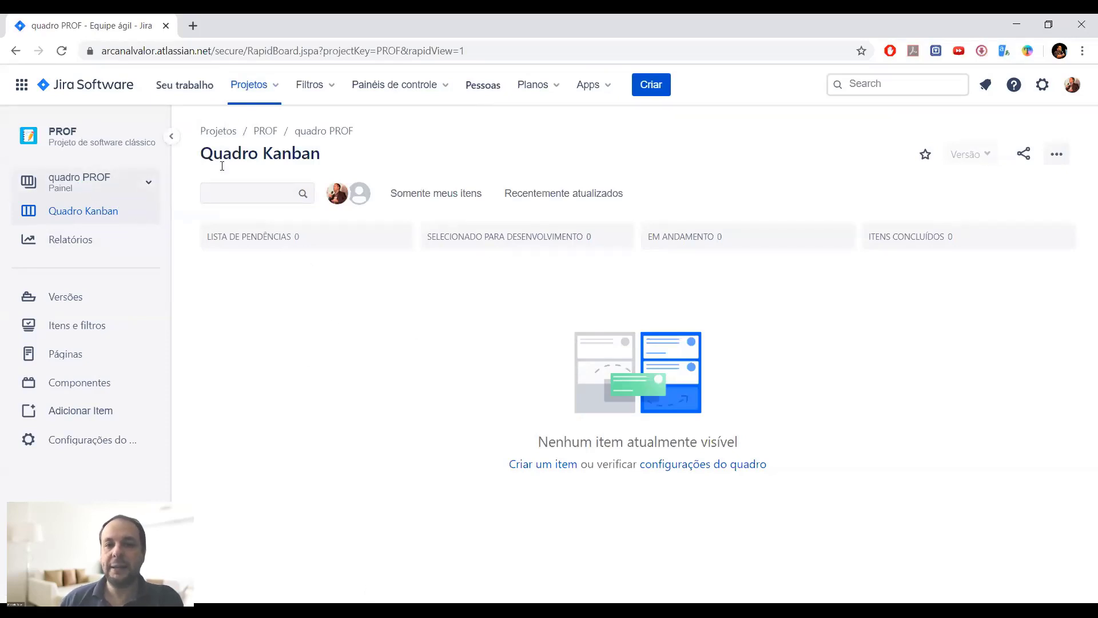
{"action": "left_click", "coordinate": [1055, 155]}
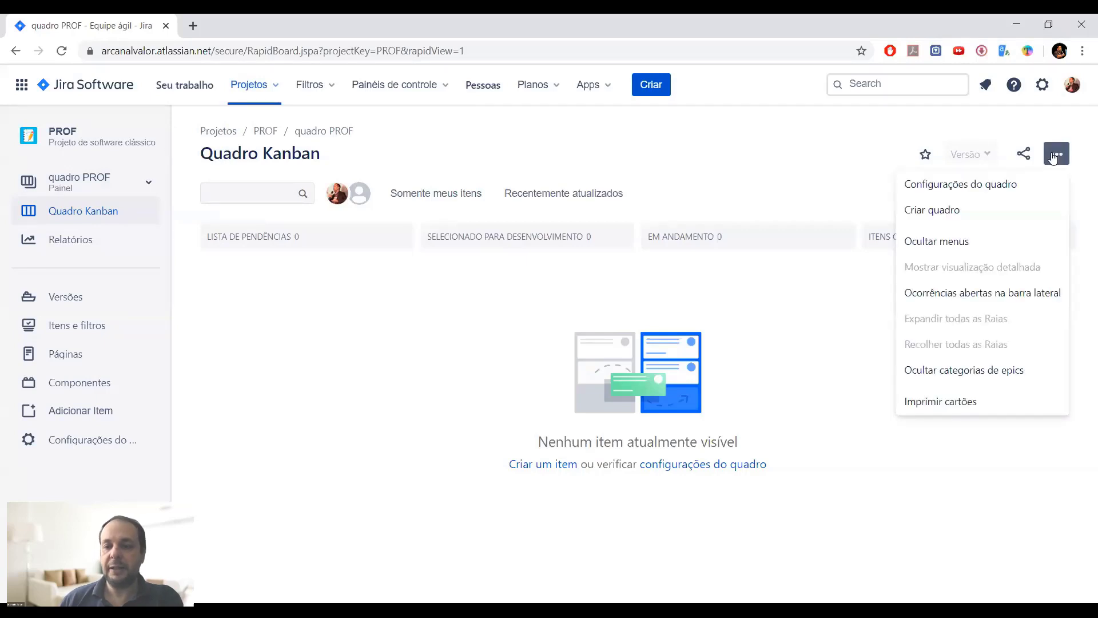
{"action": "left_click", "coordinate": [1011, 184]}
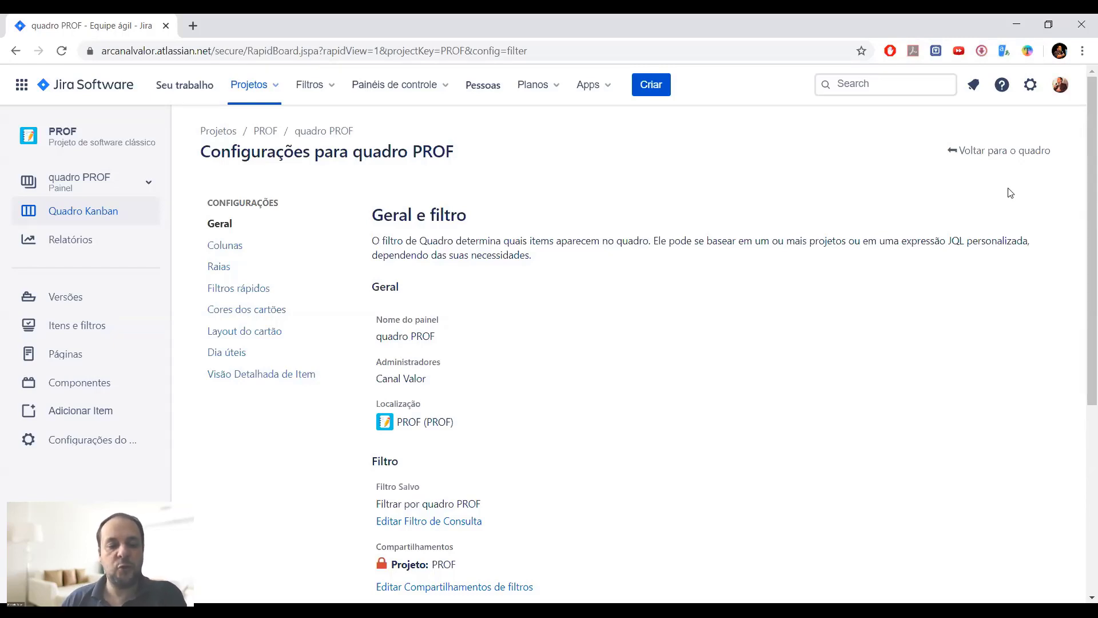
In the PROF board's column settings, move the BACKLOG status into "Backlog do Kanban" and turn on the epics panel.
{"action": "left_click", "coordinate": [267, 252]}
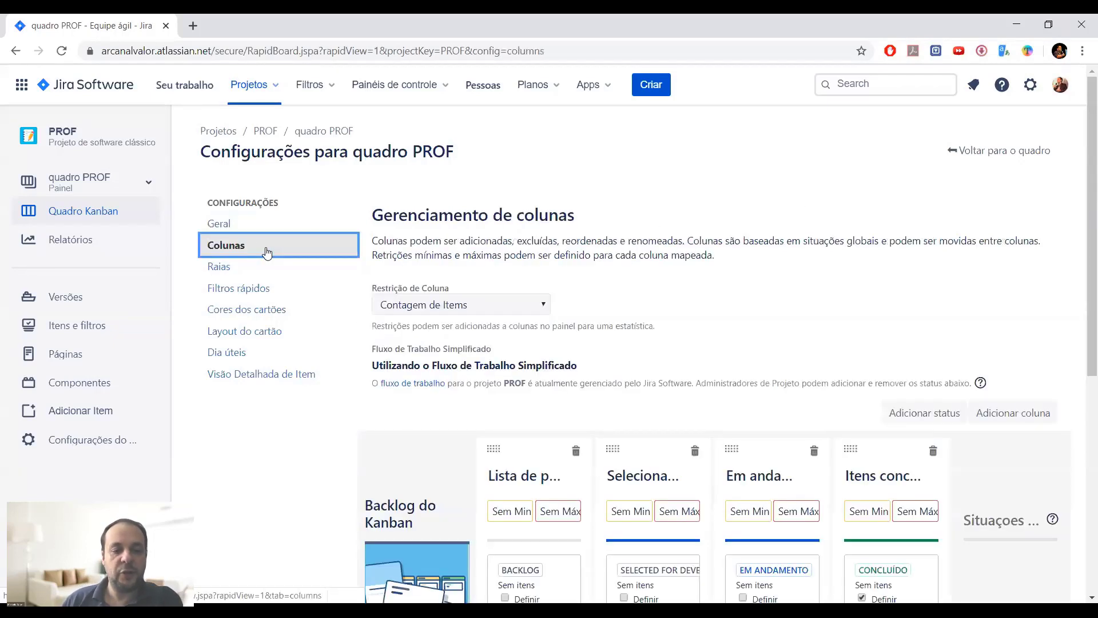
{"action": "scroll", "coordinate": [538, 439], "scroll_direction": "down", "scroll_amount": 3}
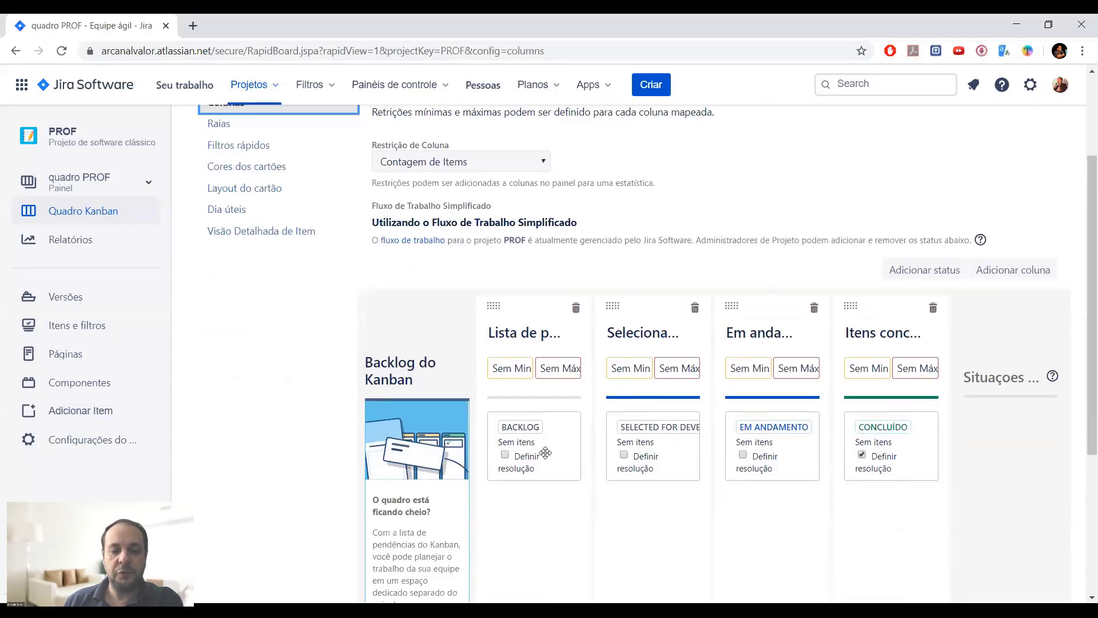
{"action": "left_click_drag", "start_coordinate": [538, 438], "coordinate": [428, 493]}
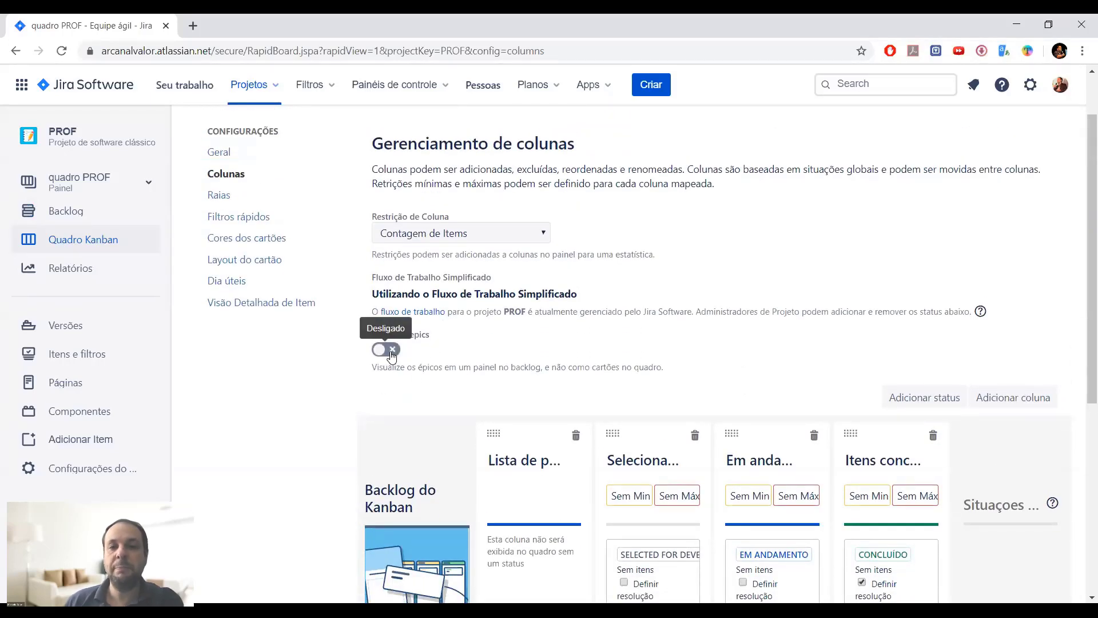
{"action": "left_click", "coordinate": [390, 350]}
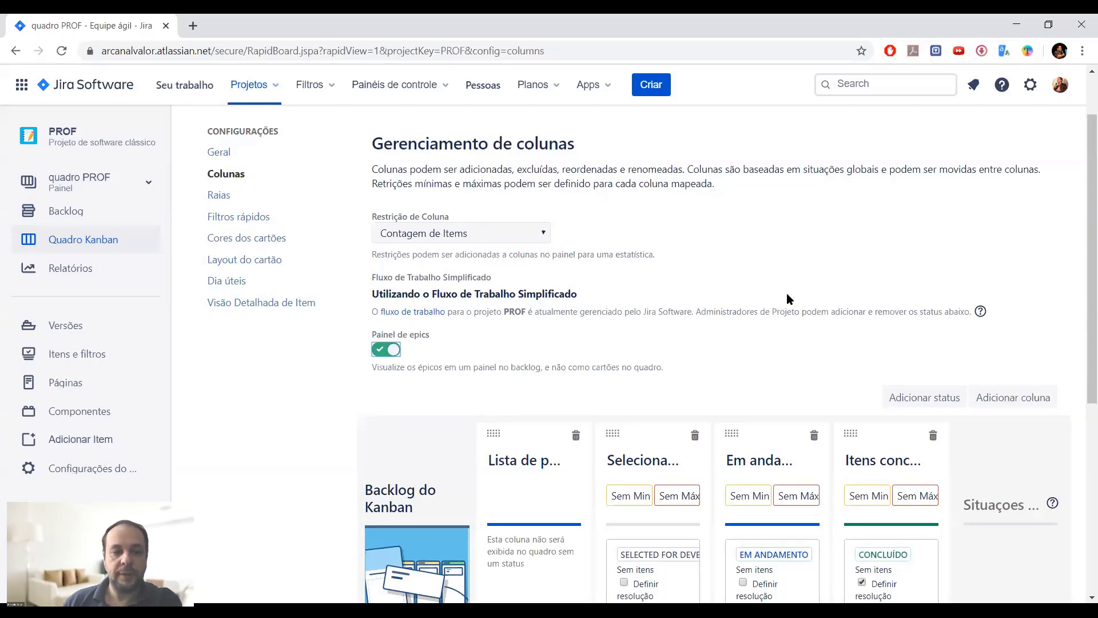
Compare the PROF project's Kanban board with its separate backlog view.
{"action": "left_click", "coordinate": [102, 230]}
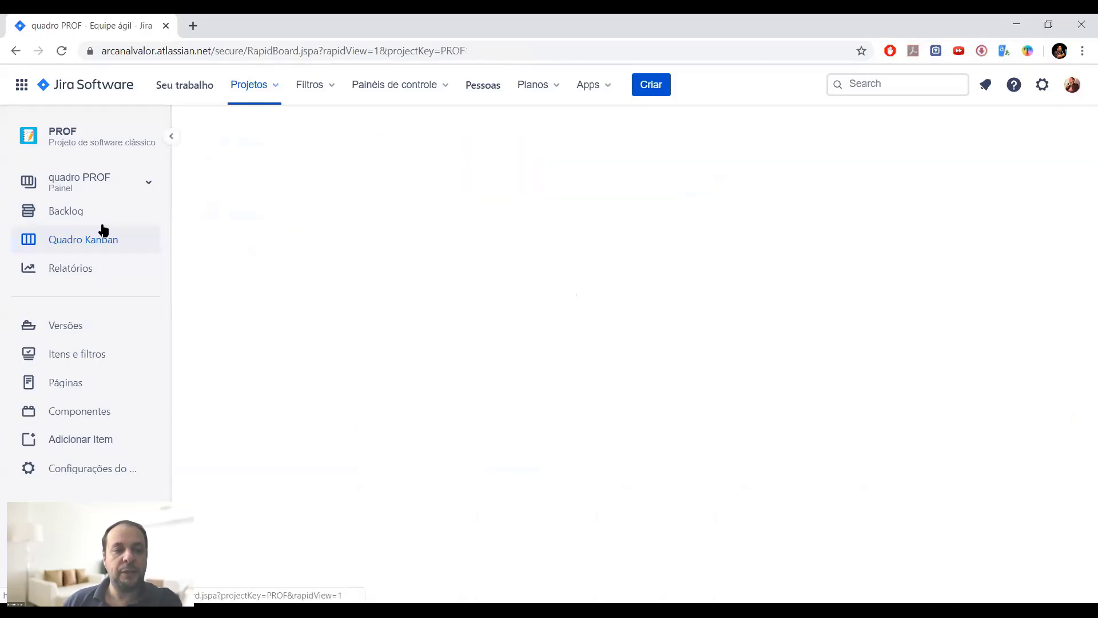
{"action": "left_click", "coordinate": [102, 218]}
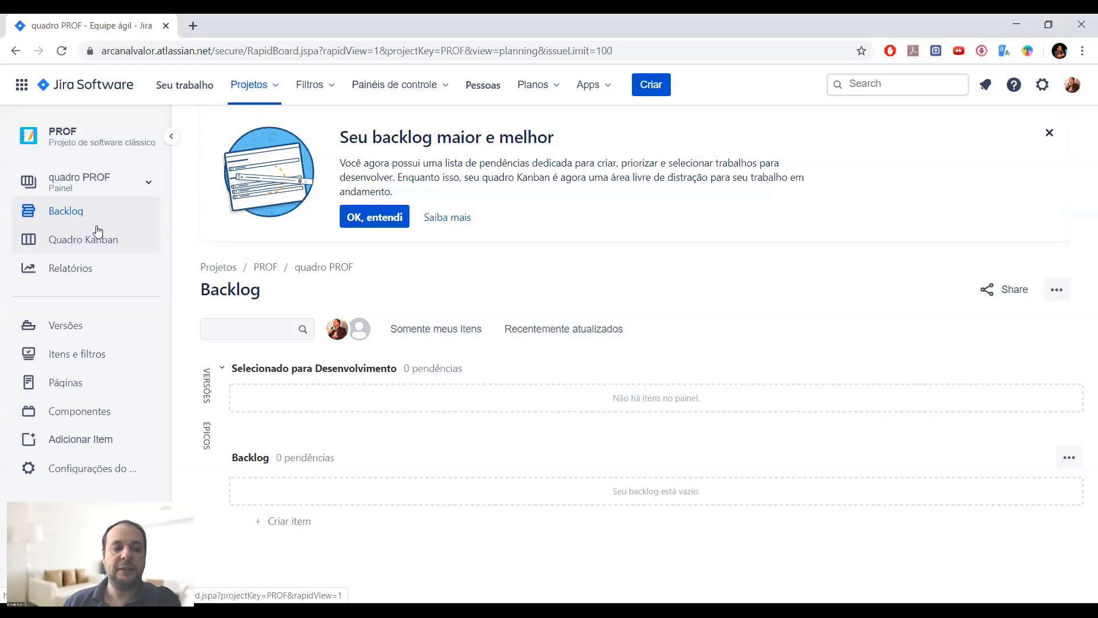
{"action": "left_click", "coordinate": [143, 242]}
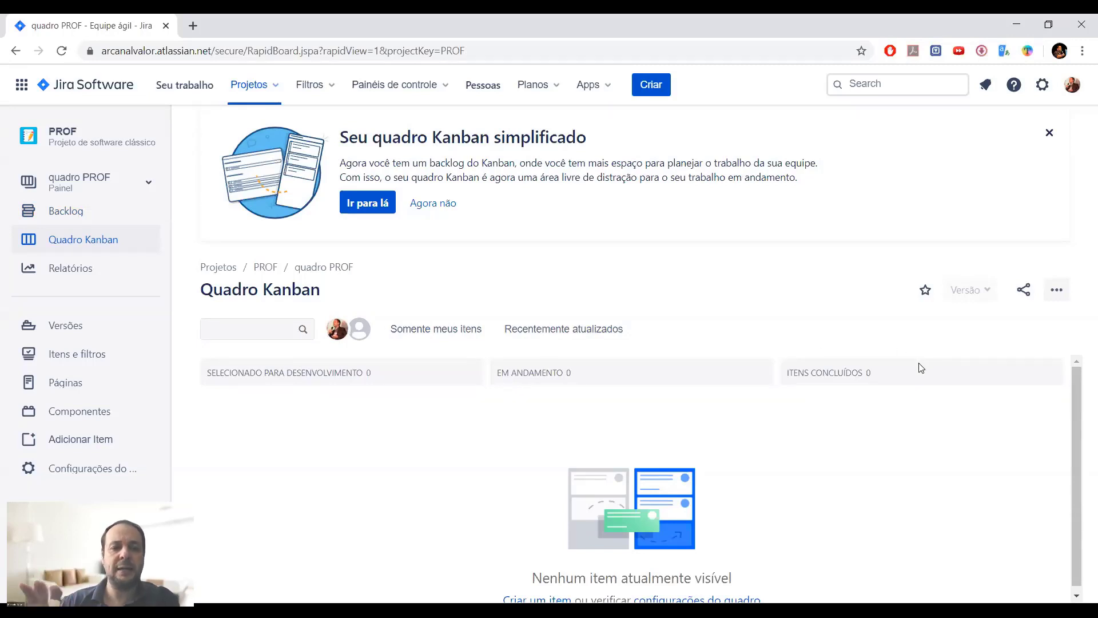
Create three stories in the PROF backlog titled HISTÓRIA 1, HITÓRIA 2 and HISTÓRIA 3.
{"action": "left_click", "coordinate": [126, 205]}
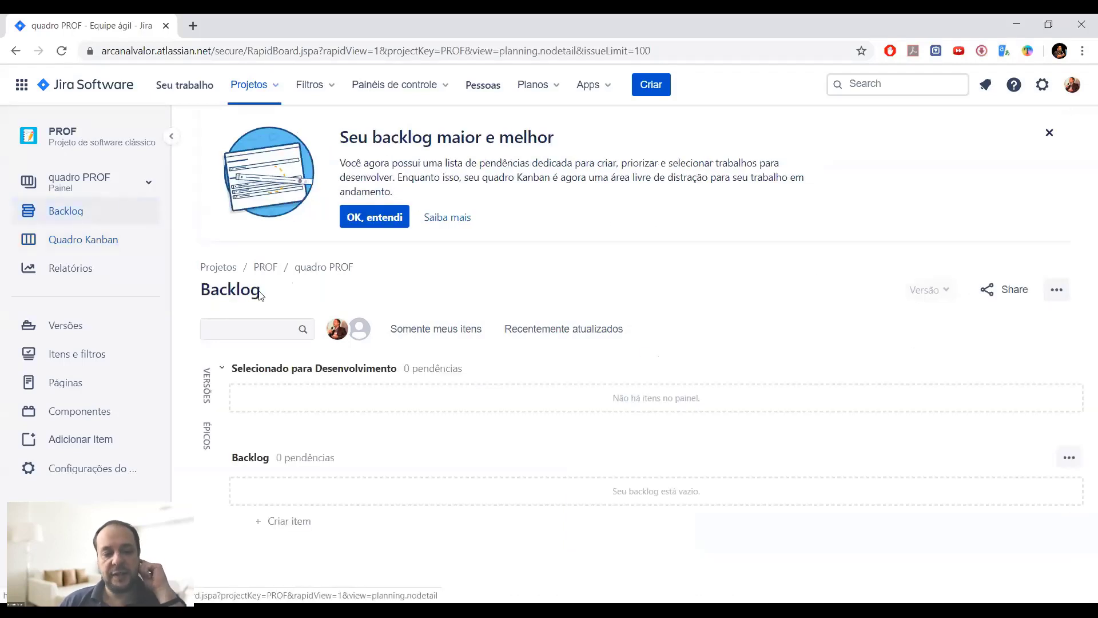
{"action": "left_click", "coordinate": [303, 521]}
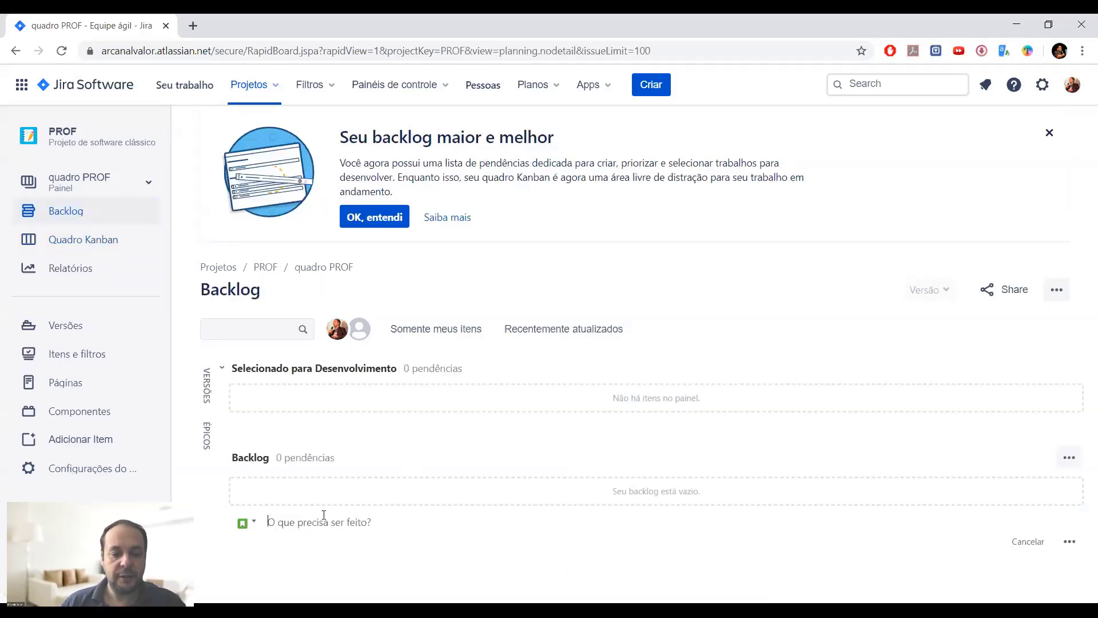
{"action": "type", "text": "HIST"}
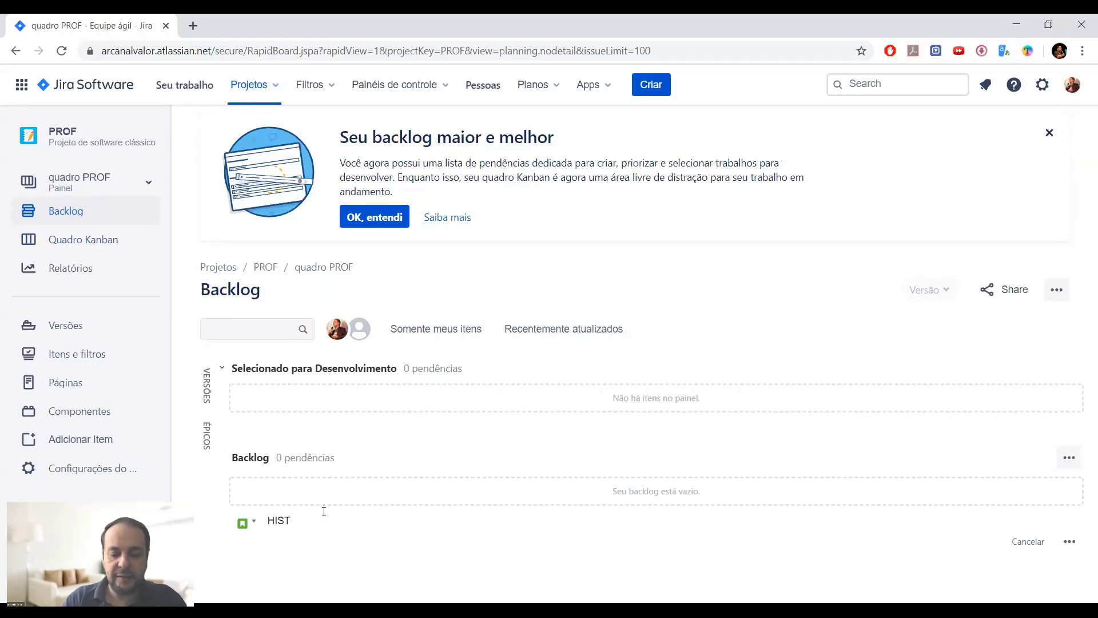
{"action": "type", "text": "ÓRIA 1"}
{"action": "key", "text": "Return"}
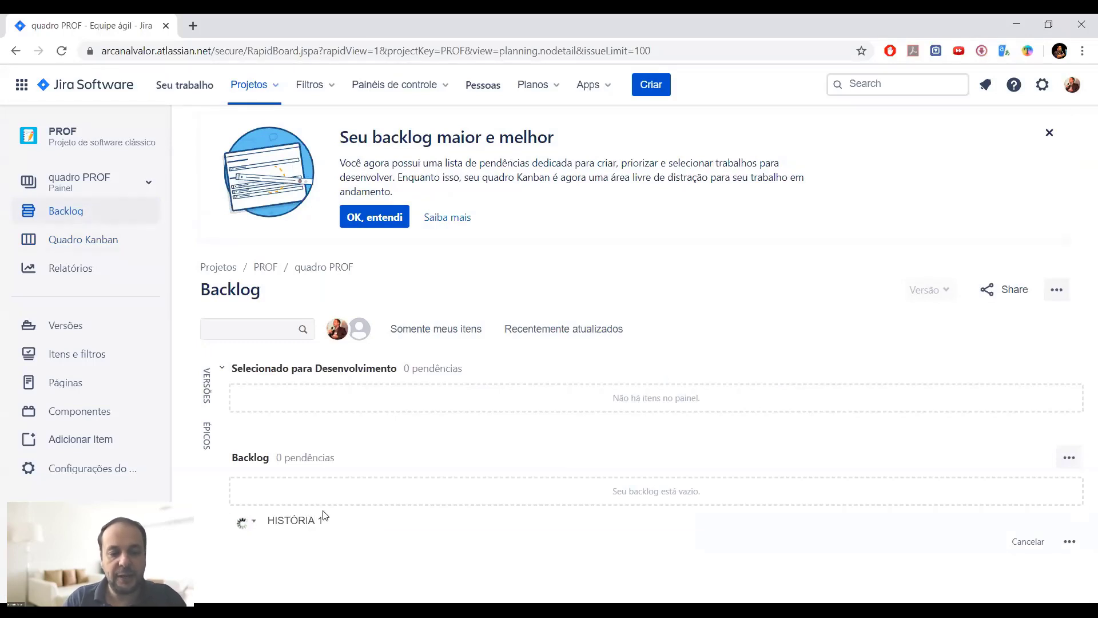
{"action": "type", "text": "H"}
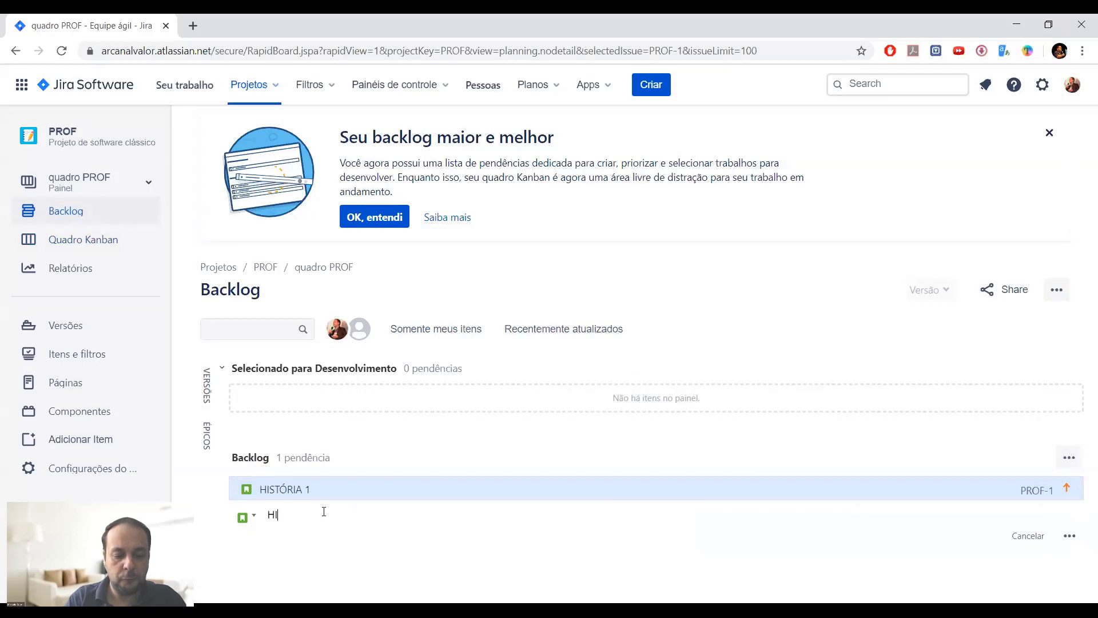
{"action": "type", "text": "ITÓRIA 2"}
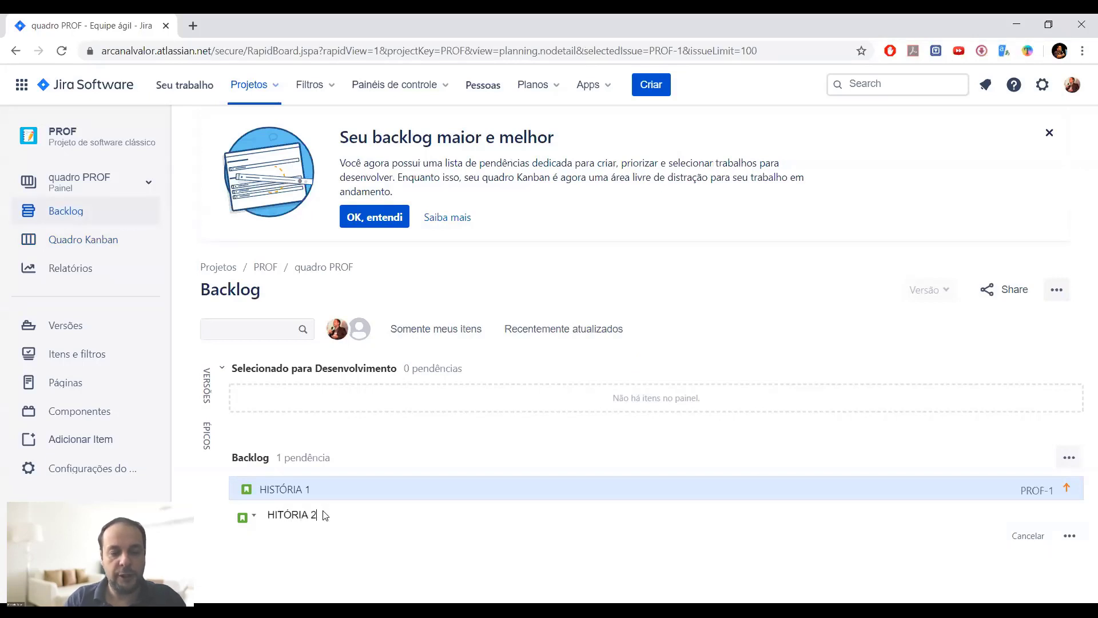
{"action": "key", "text": "Return"}
{"action": "type", "text": "HI"}
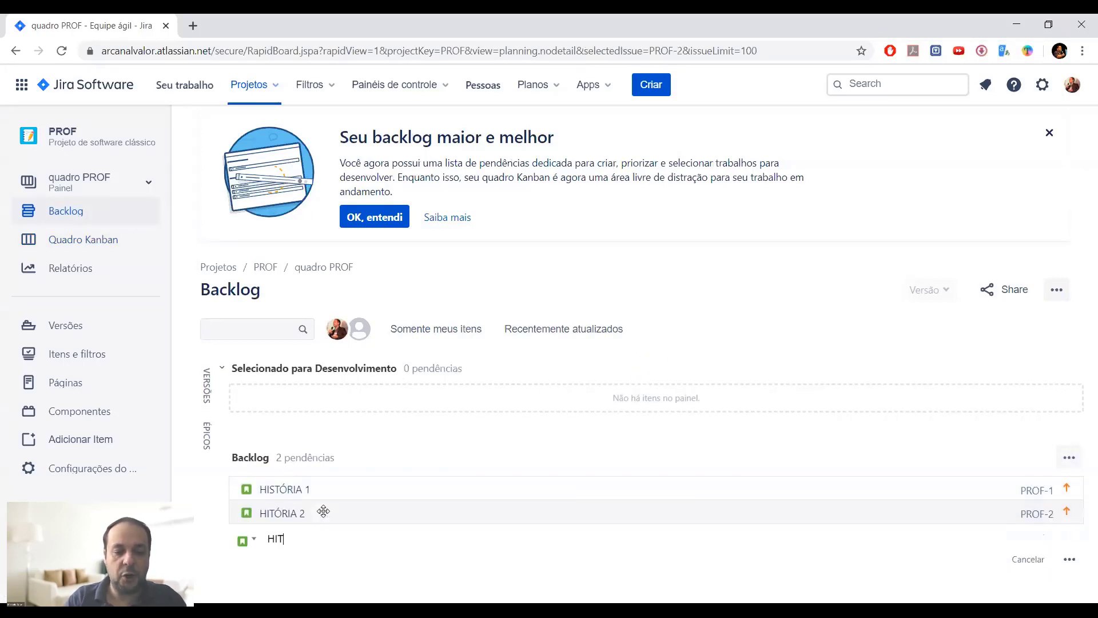
{"action": "type", "text": "STÓRIA 3"}
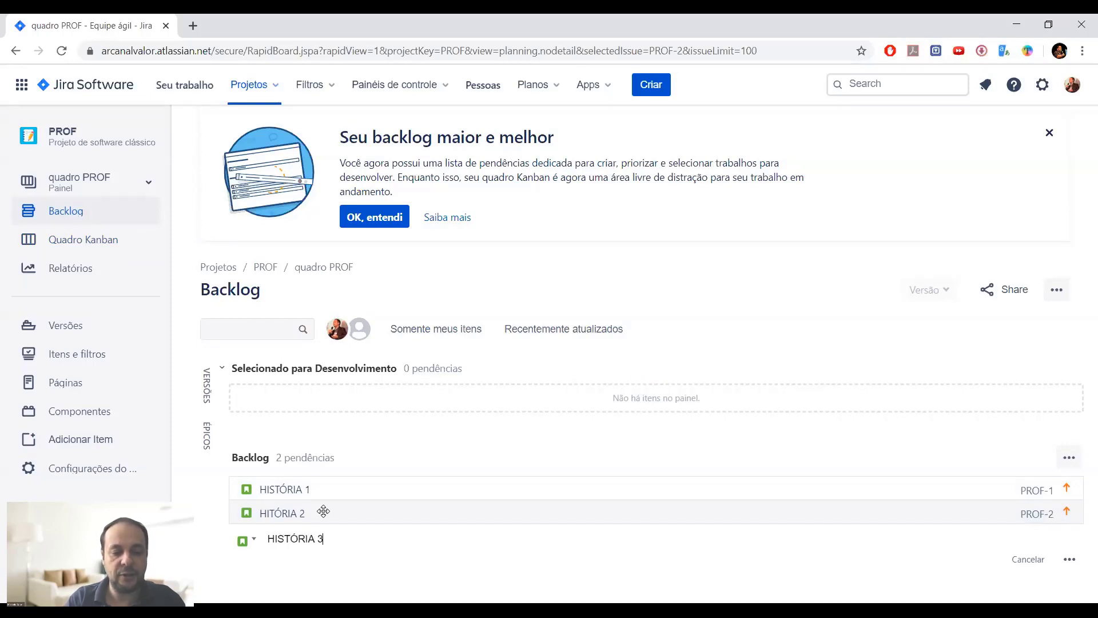
{"action": "key", "text": "Return"}
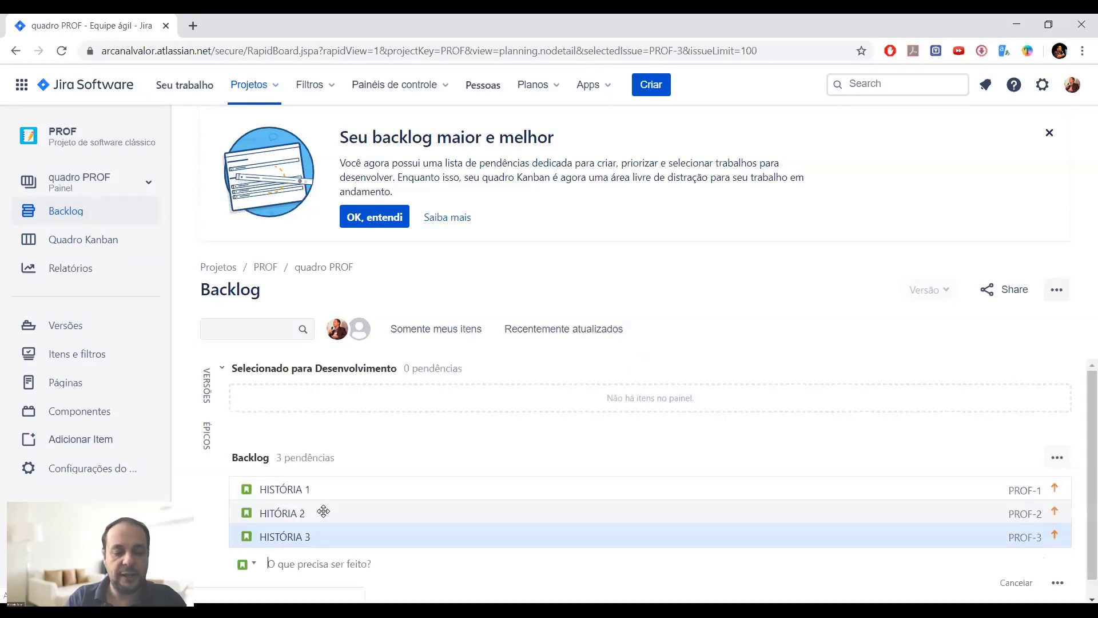
Add three more stories to the PROF backlog titled HISTÓRIA 4, HISTÓRIA 5 and HITÓRIA 6.
{"action": "type", "text": "HISTÓRIA "}
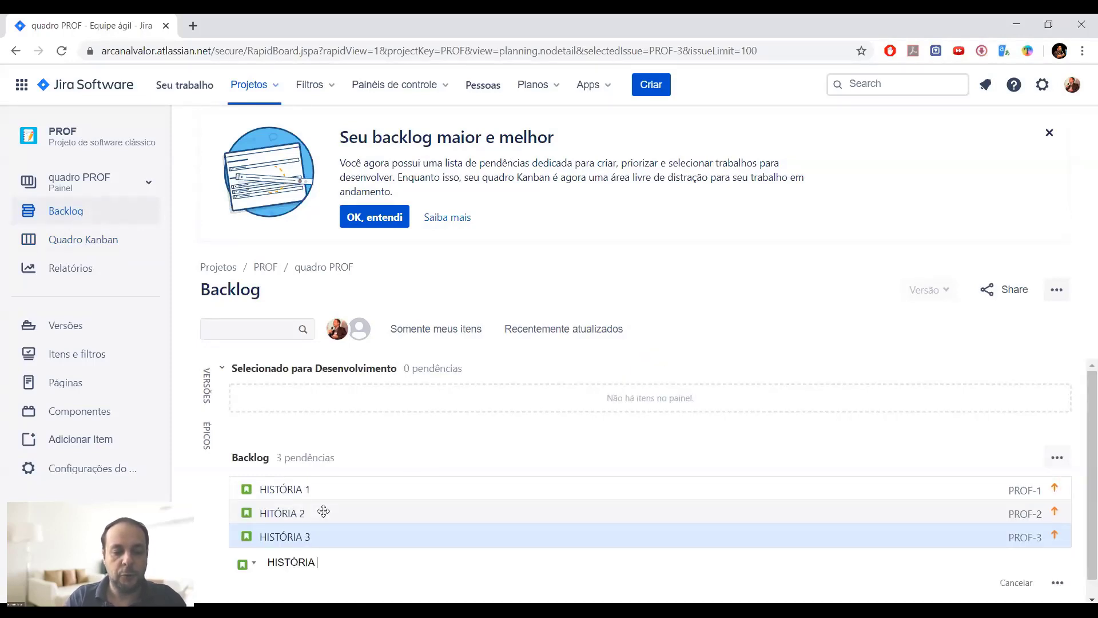
{"action": "type", "text": "4"}
{"action": "key", "text": "Return"}
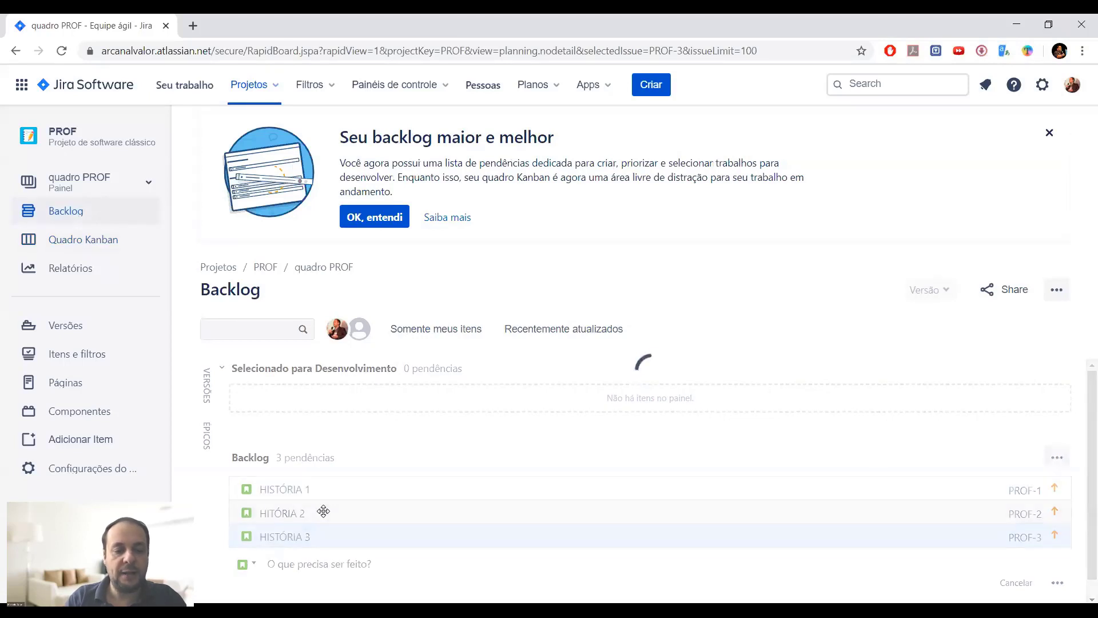
{"action": "type", "text": "HS"}
{"action": "type", "text": "IS"}
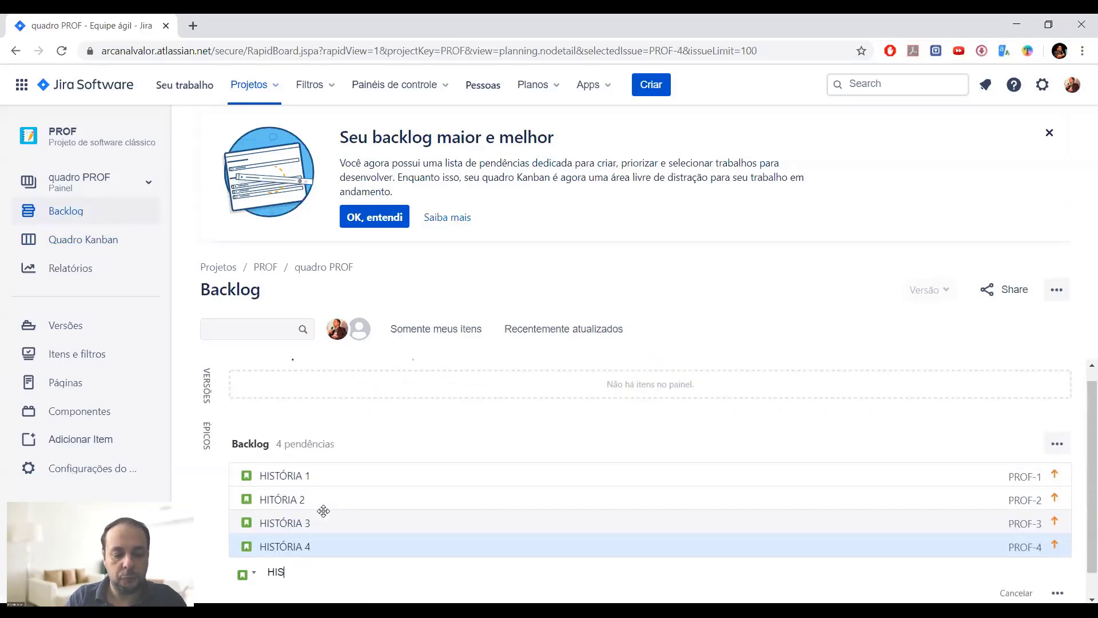
{"action": "type", "text": "TÓRIA "}
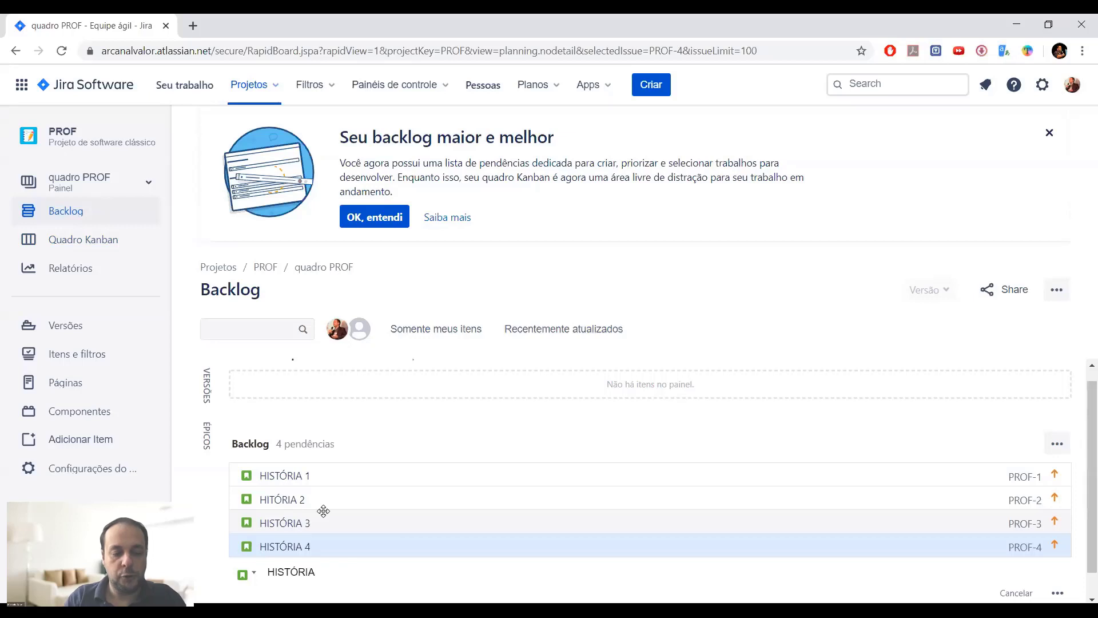
{"action": "type", "text": "5"}
{"action": "key", "text": "Return"}
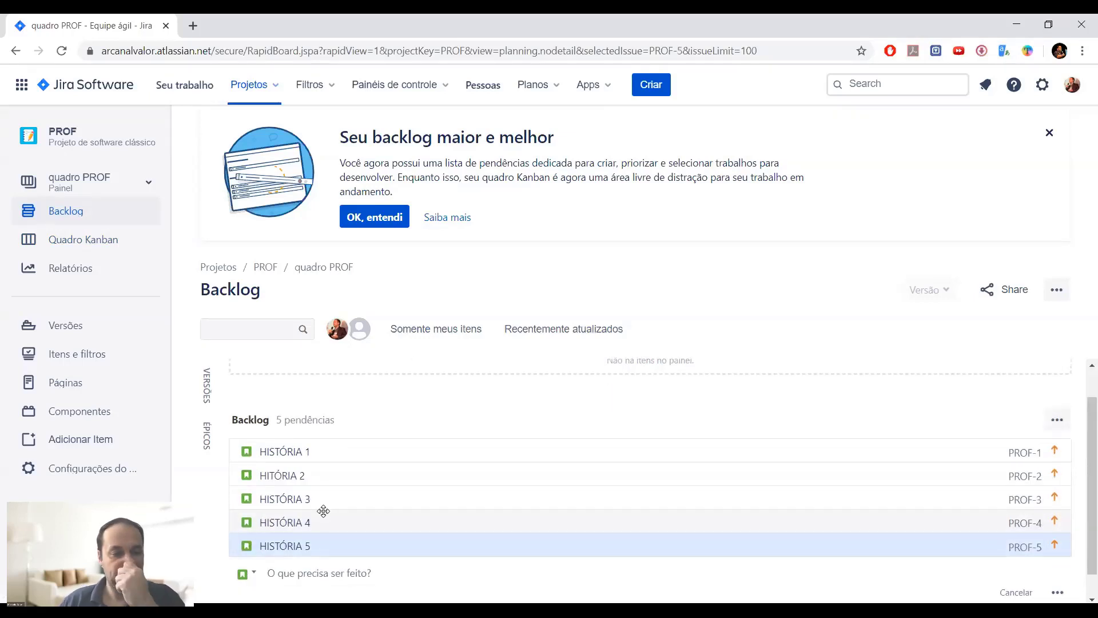
{"action": "type", "text": "HITÓRIA"}
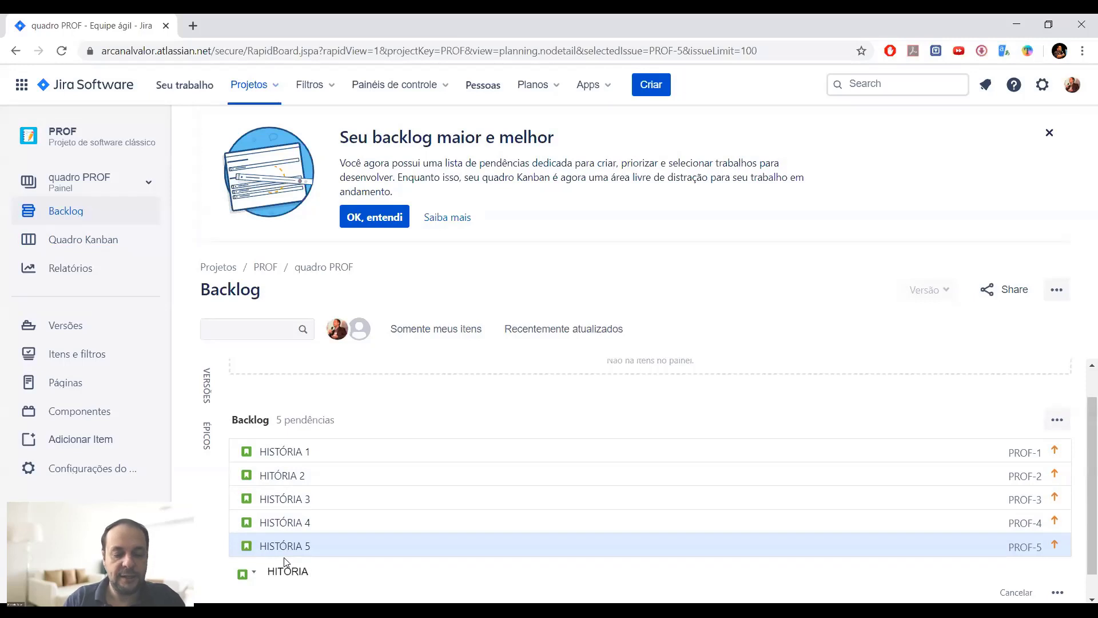
{"action": "type", "text": " 6"}
{"action": "key", "text": "Return"}
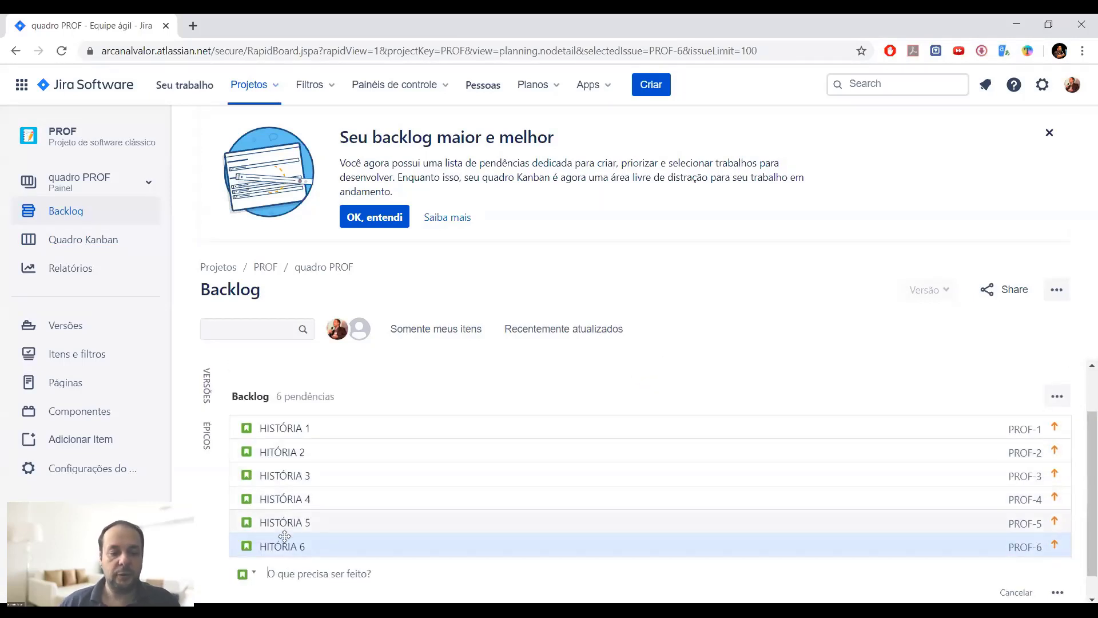
Correct the title of the sixth backlog story to HISTÓRIA 6 and close its details.
{"action": "left_click", "coordinate": [267, 545]}
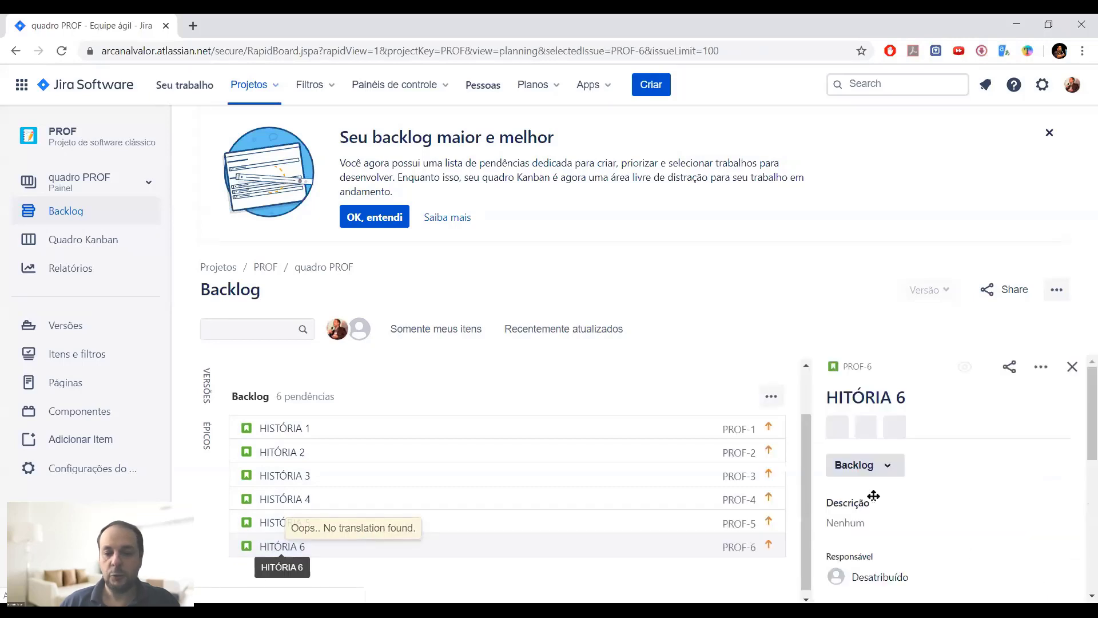
{"action": "left_click", "coordinate": [848, 397]}
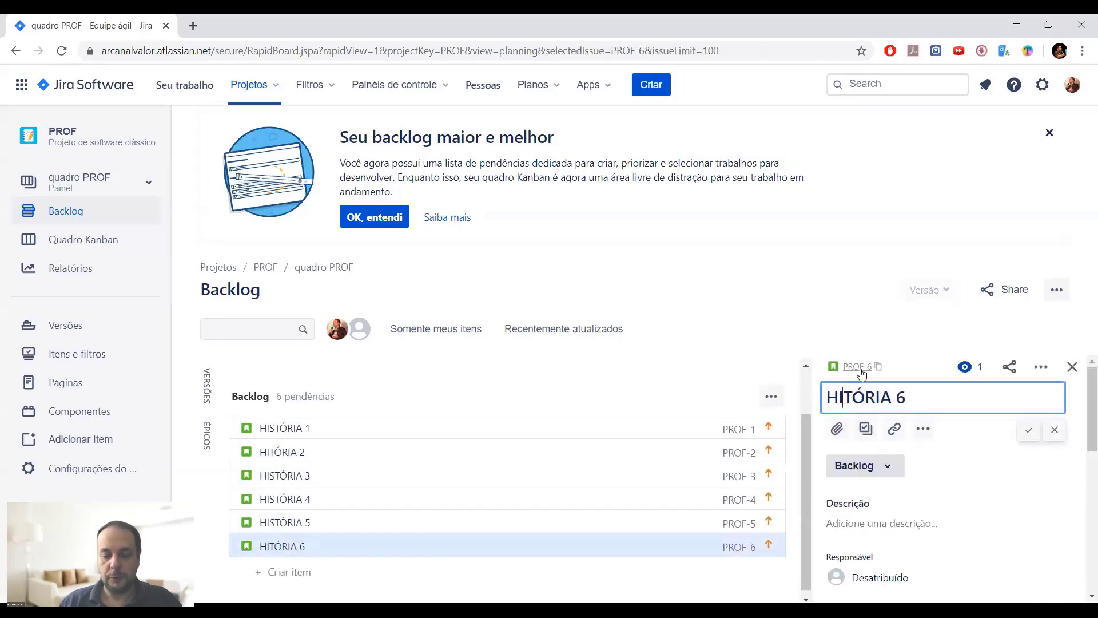
{"action": "type", "text": "S"}
{"action": "key", "text": "Return"}
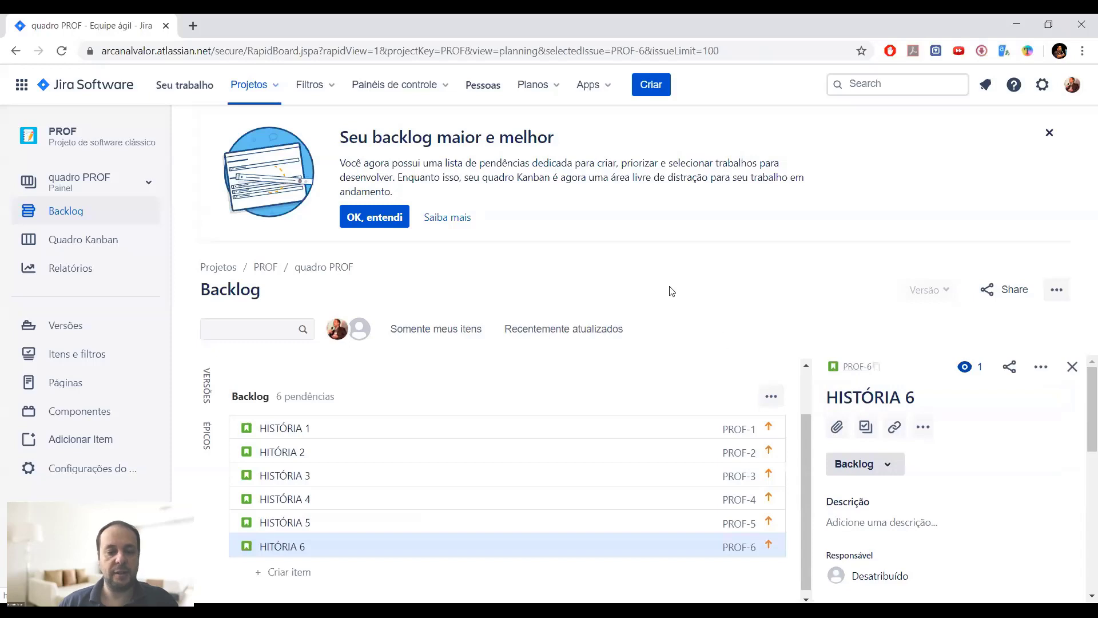
{"action": "left_click", "coordinate": [1072, 367]}
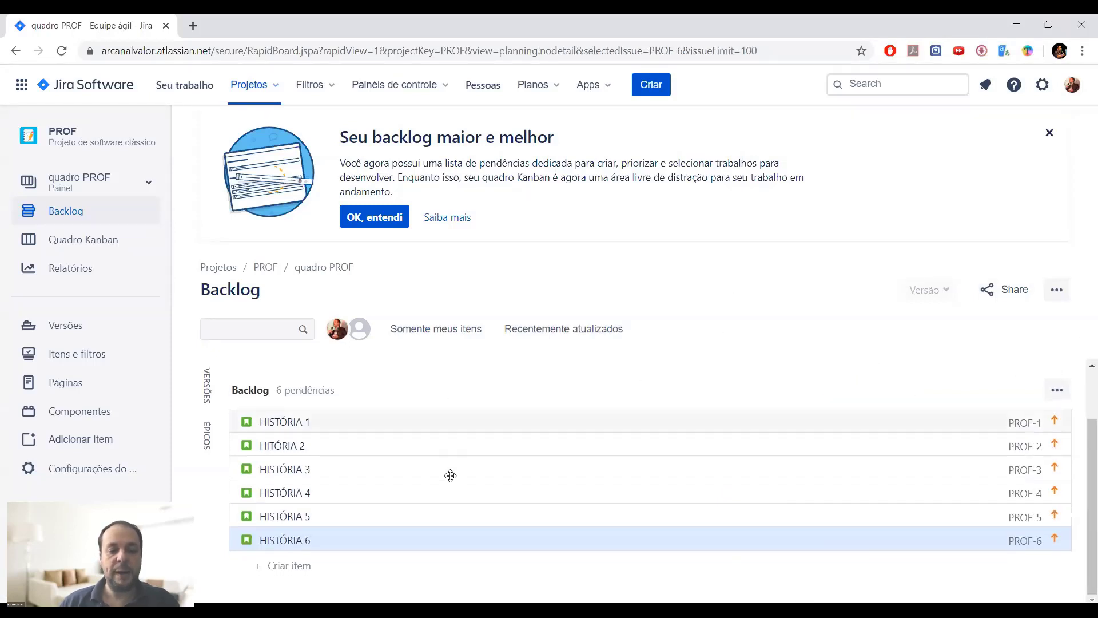
Correct the title of the second backlog story to HISTÓRIA 2 and close its details.
{"action": "left_click", "coordinate": [268, 452]}
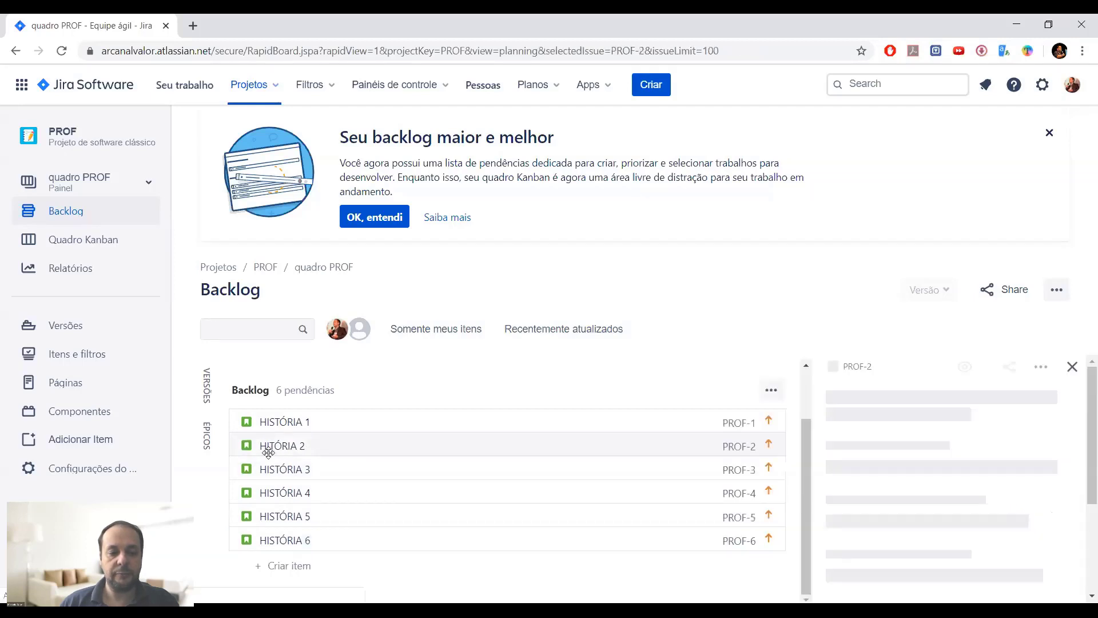
{"action": "left_click", "coordinate": [846, 394]}
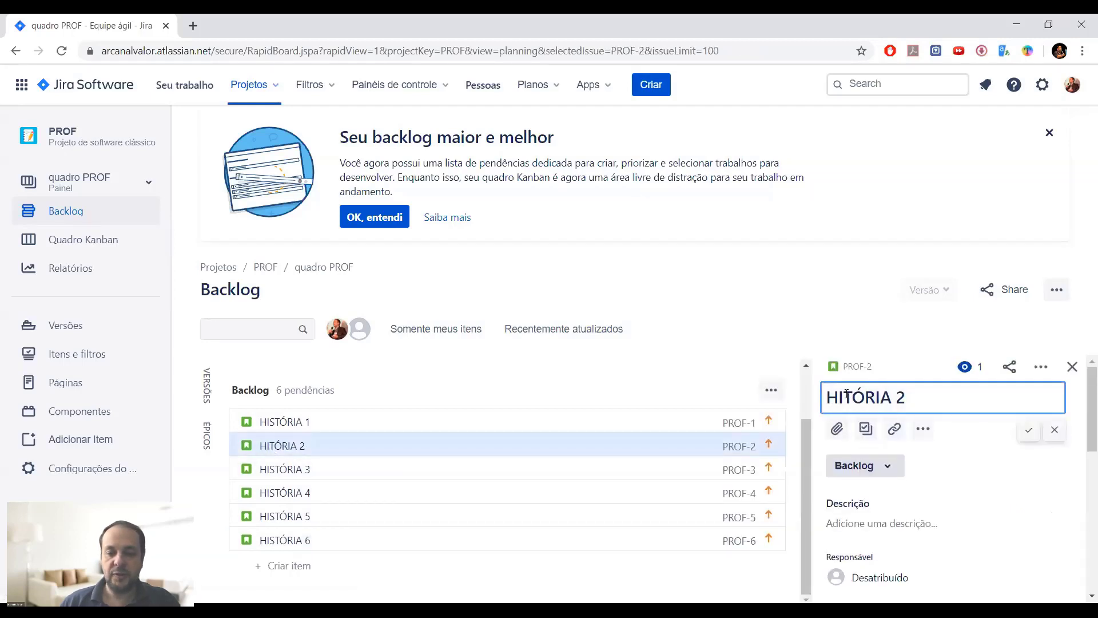
{"action": "left_click", "coordinate": [844, 395]}
{"action": "type", "text": "S"}
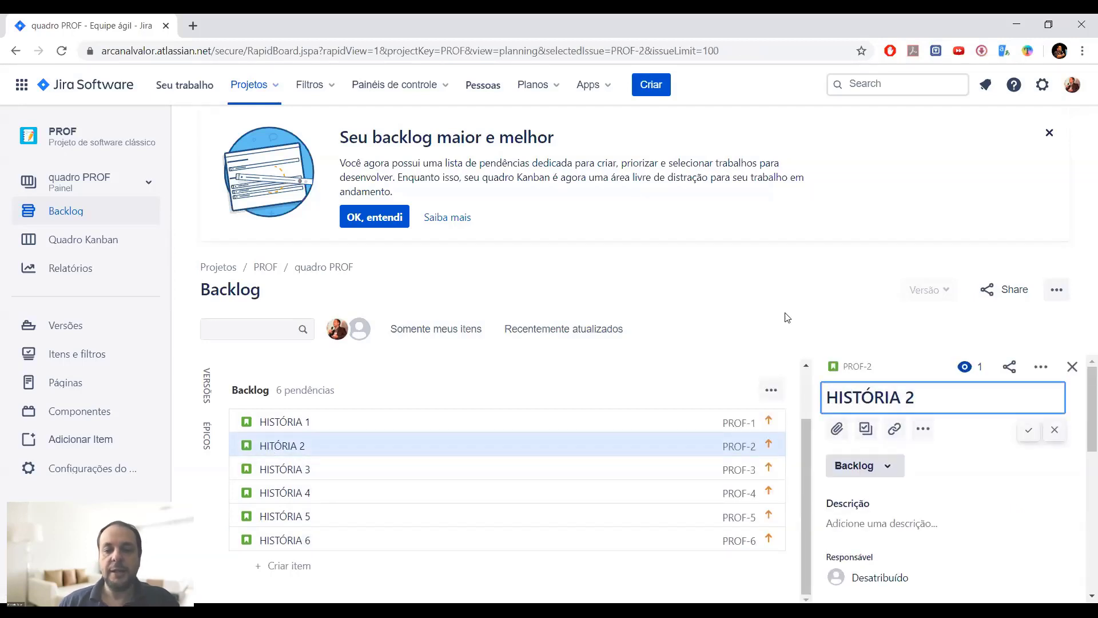
{"action": "key", "text": "Return"}
{"action": "left_click", "coordinate": [1072, 369]}
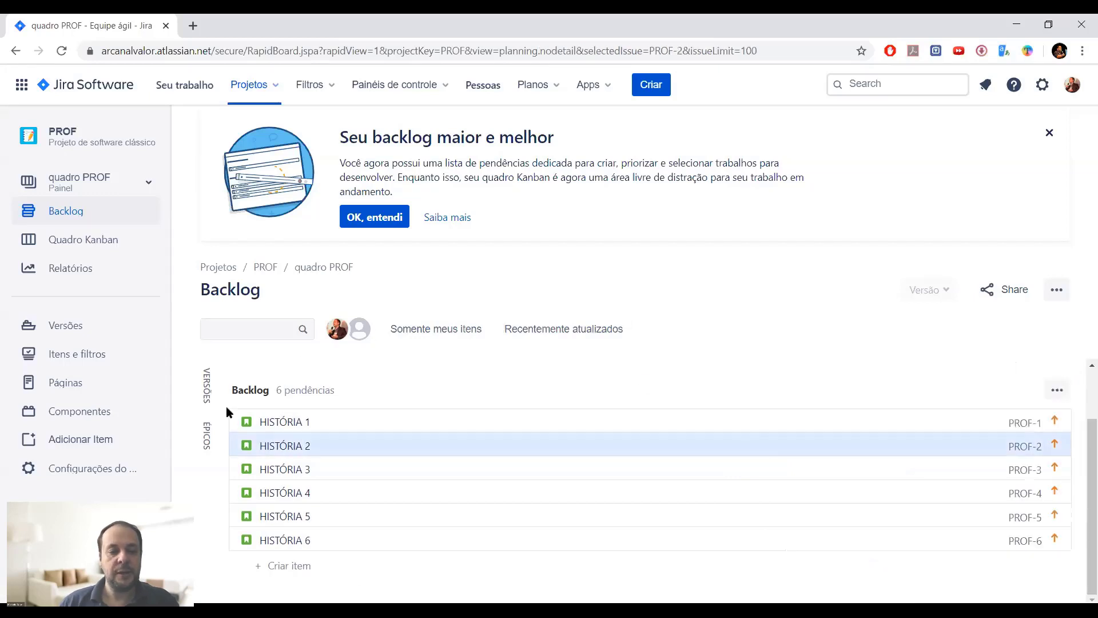
Show the epics panel in the PROF backlog and create an epic with ÉPICO 1 as both name and summary.
{"action": "left_click", "coordinate": [203, 437]}
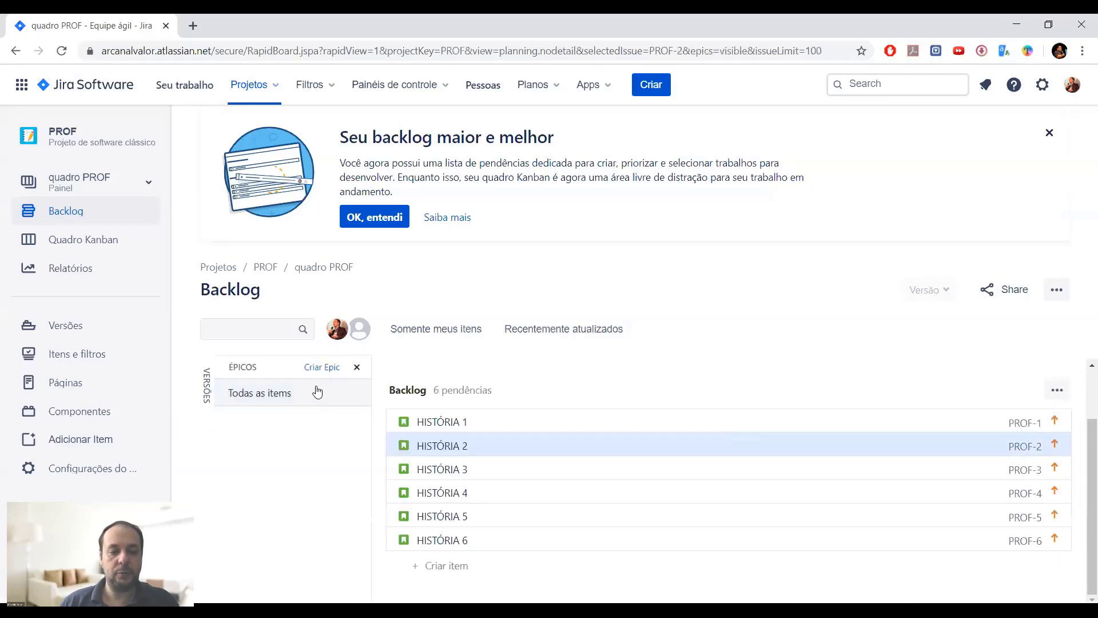
{"action": "left_click", "coordinate": [322, 369]}
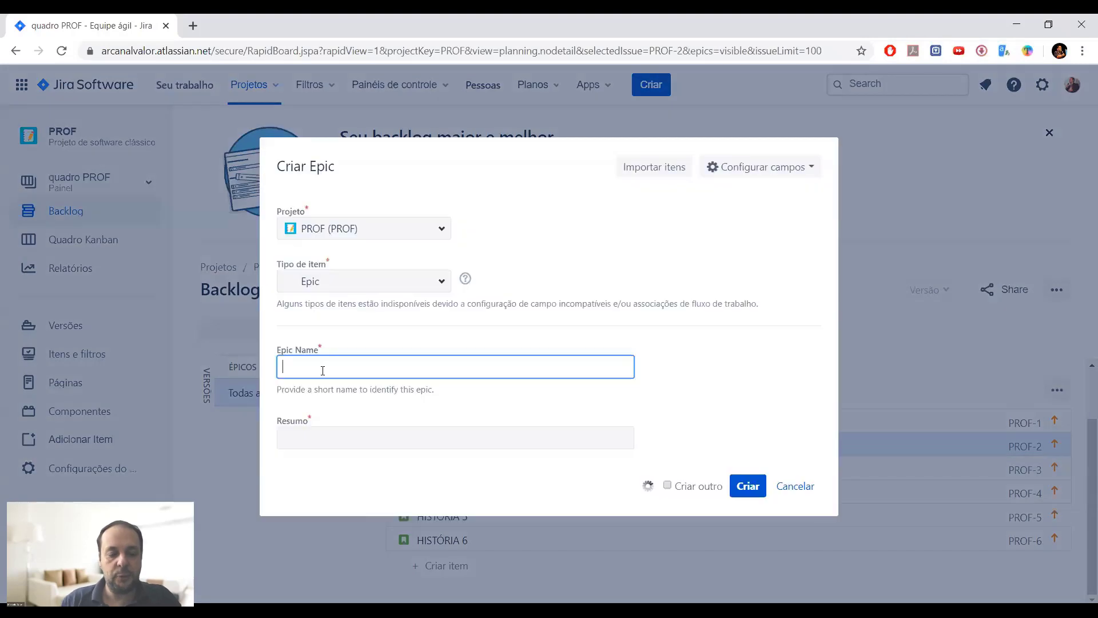
{"action": "type", "text": "ÉPICO"}
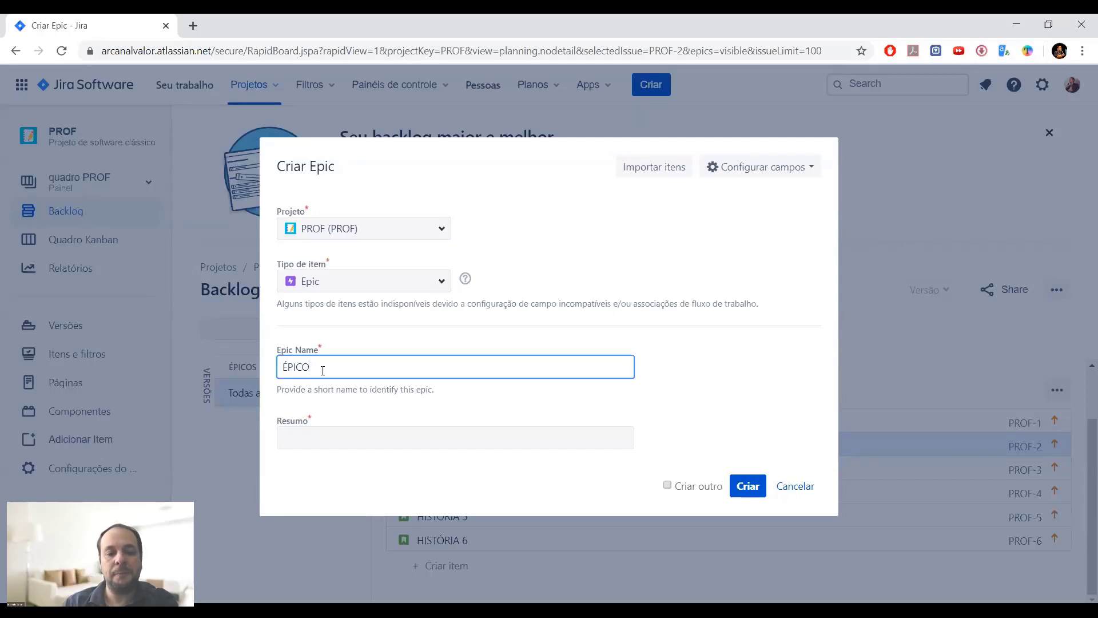
{"action": "type", "text": "1"}
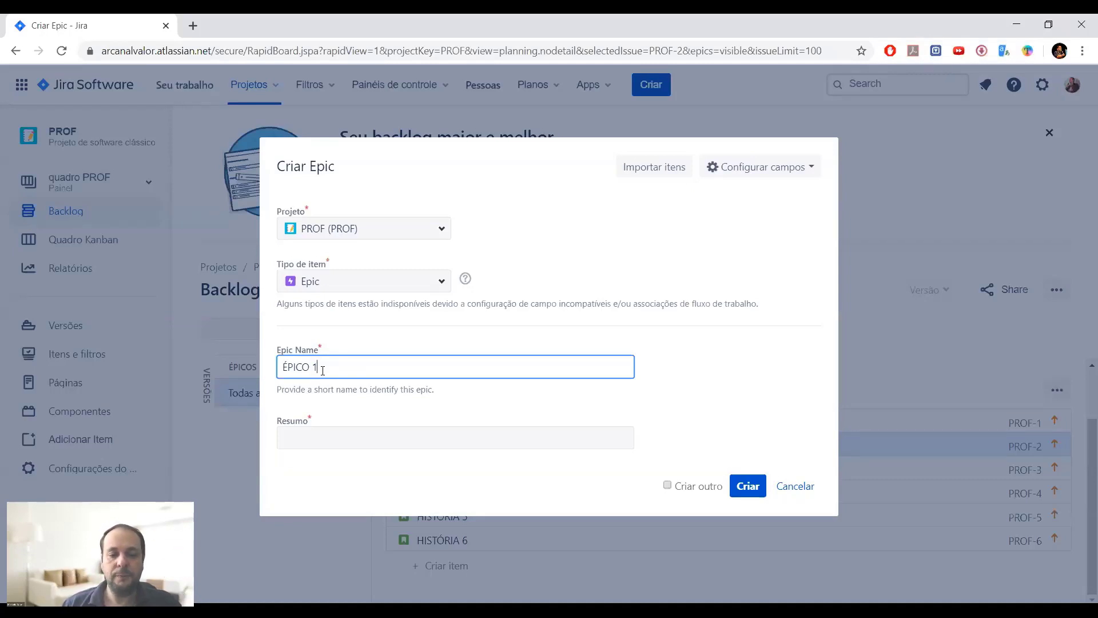
{"action": "left_click", "coordinate": [319, 438]}
{"action": "type", "text": "ÉPICO 1"}
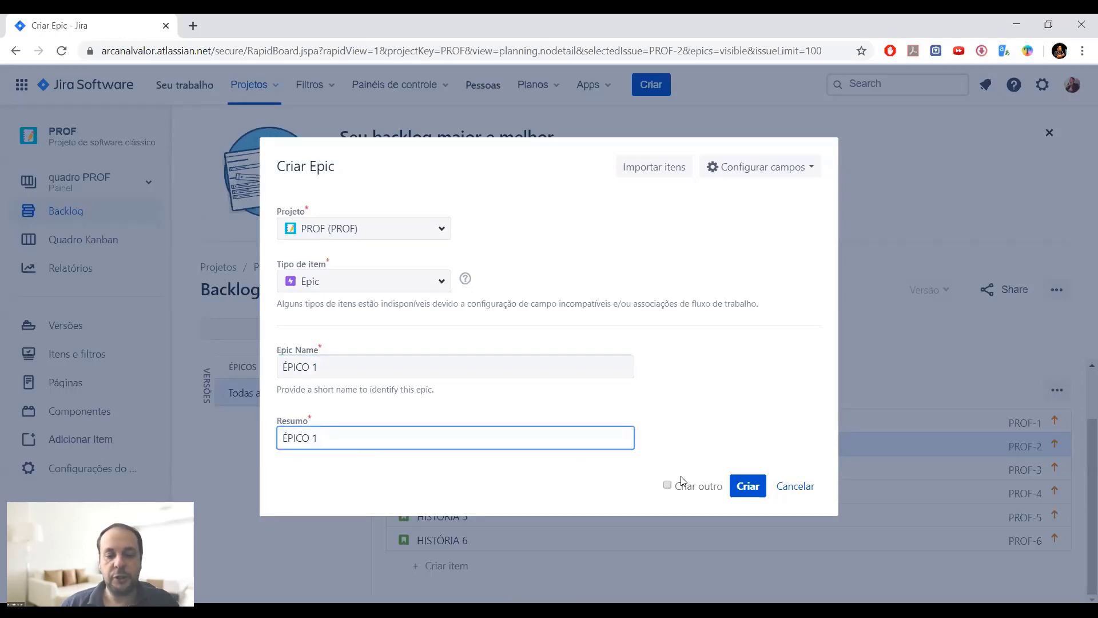
{"action": "left_click", "coordinate": [737, 487]}
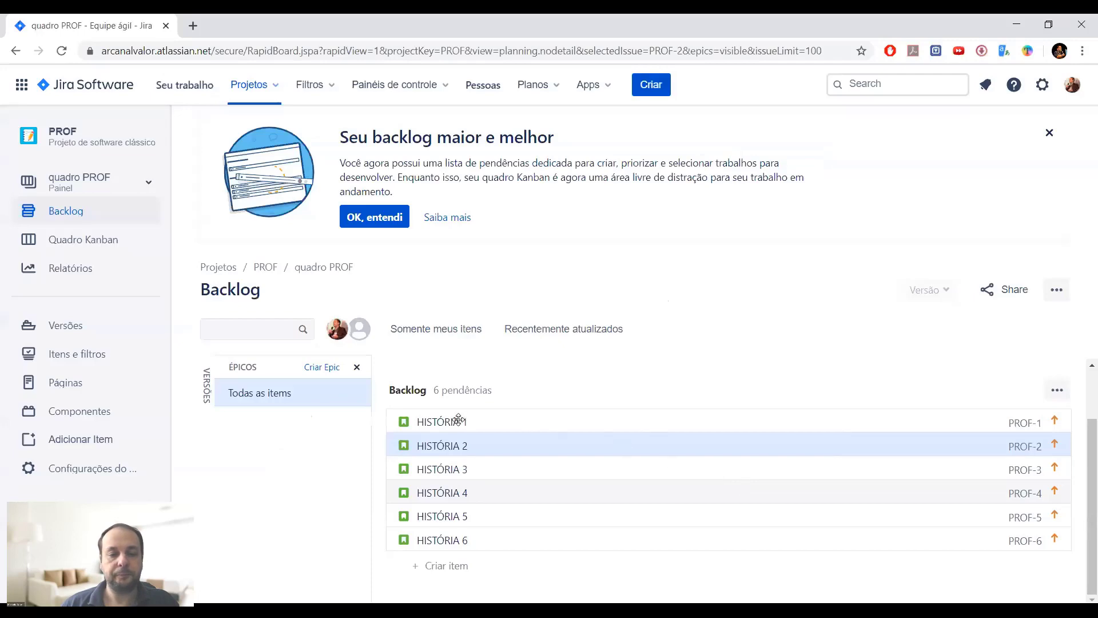
Create a second epic in PROF with ÉPICO 2 as both its name and its summary.
{"action": "left_click", "coordinate": [321, 369]}
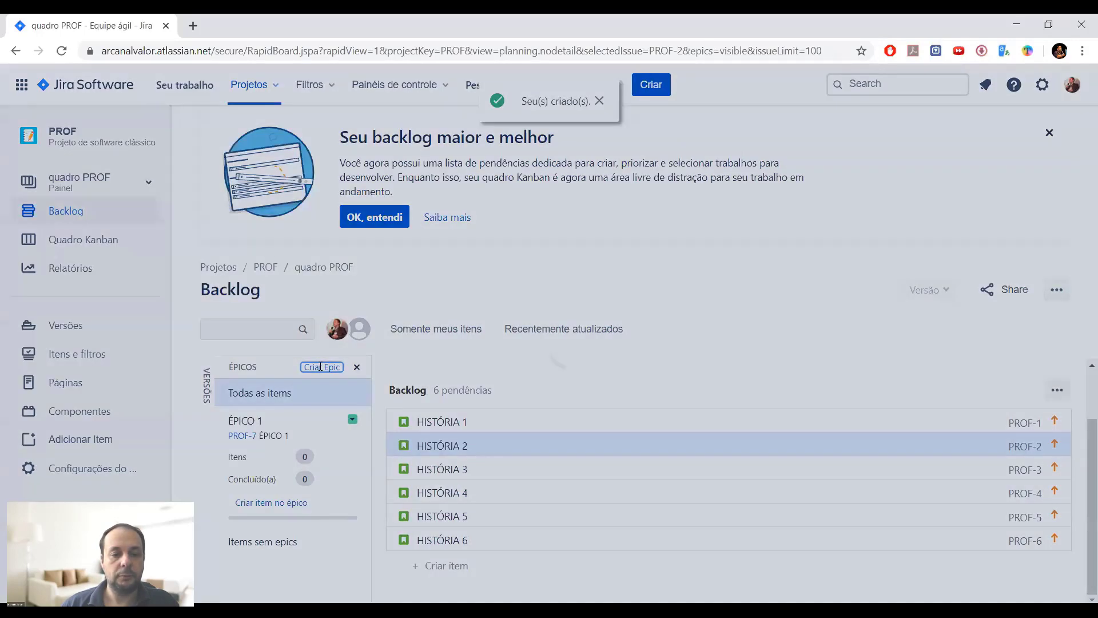
{"action": "type", "text": "ÉPIO"}
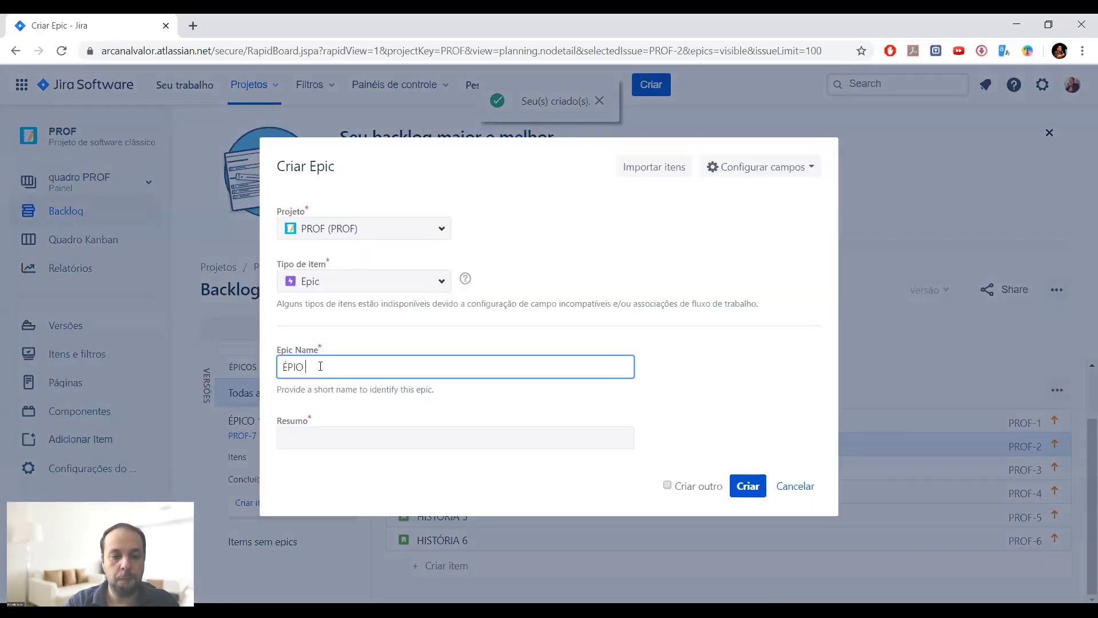
{"action": "type", "text": " 2CO 2"}
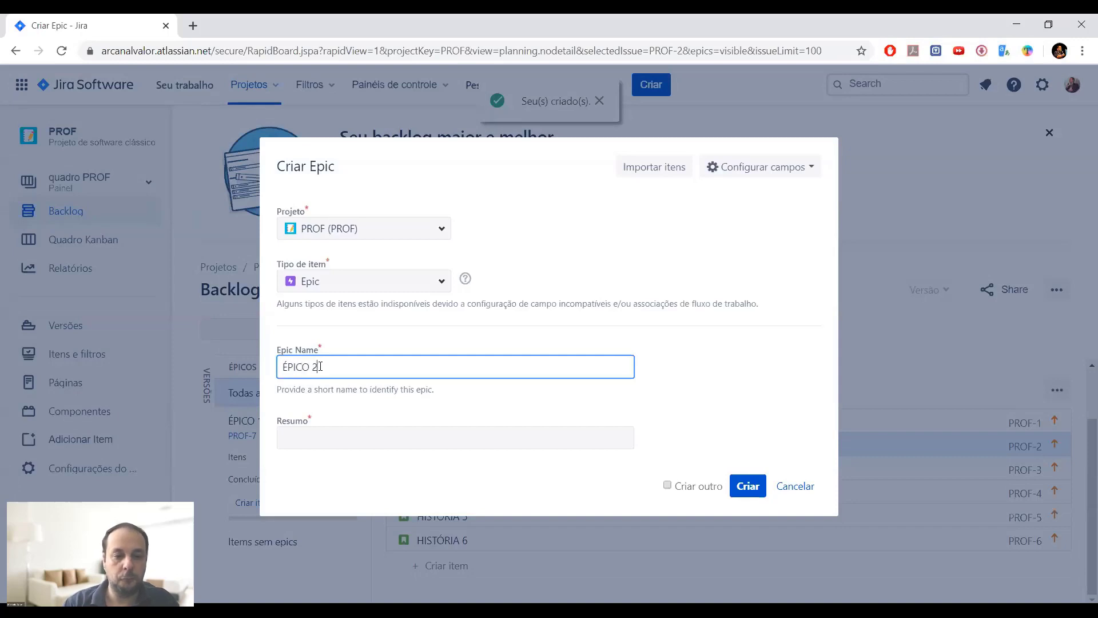
{"action": "left_click", "coordinate": [341, 439]}
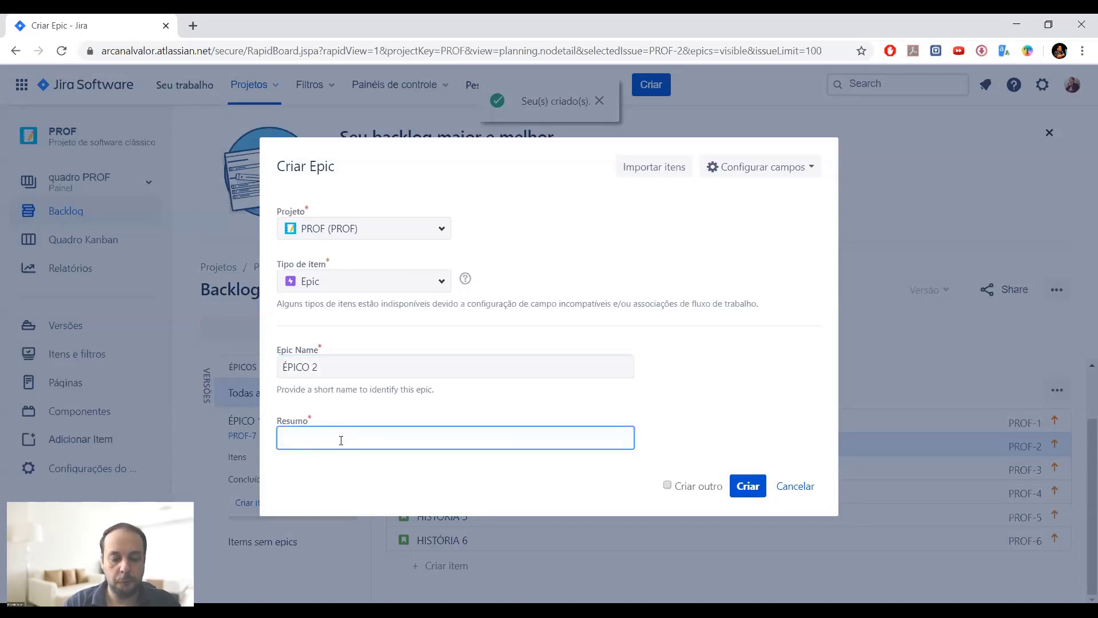
{"action": "type", "text": "ÉPIO"}
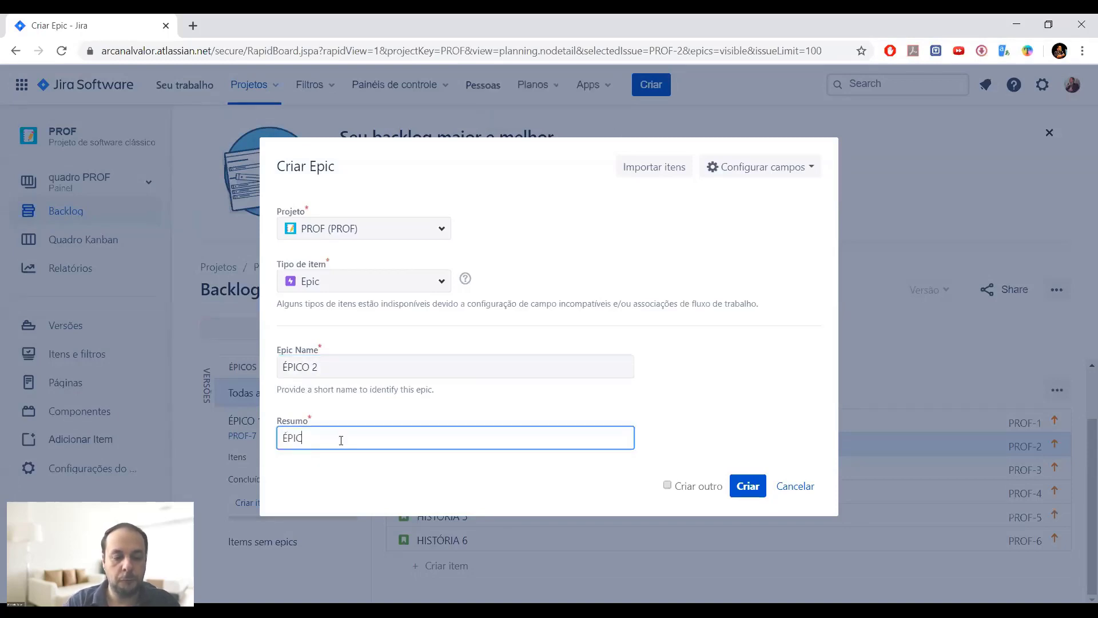
{"action": "type", "text": "CO 2"}
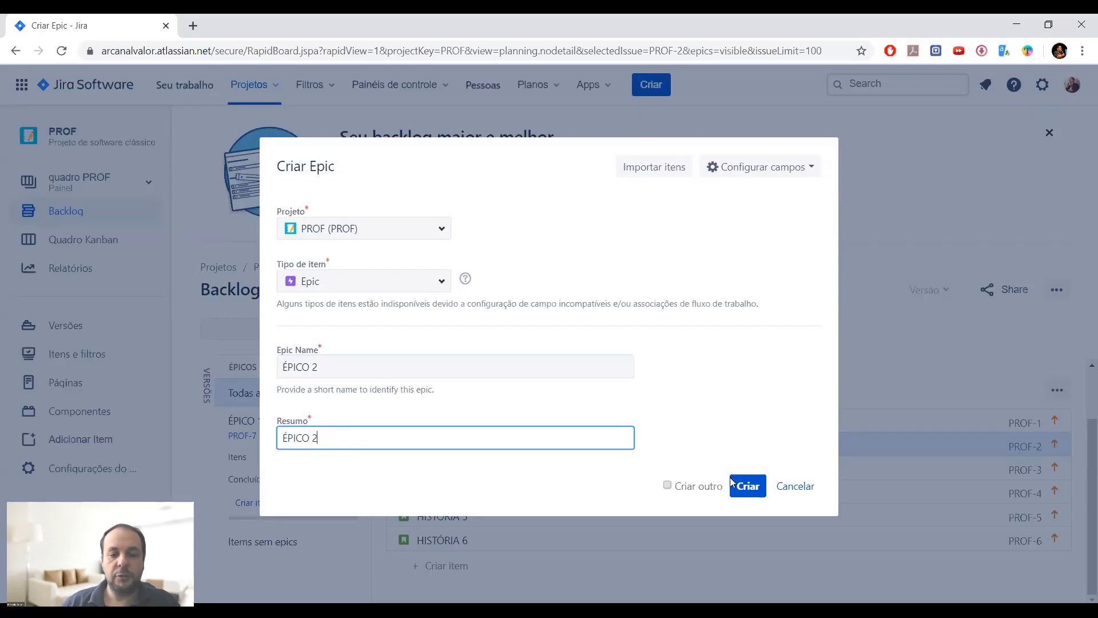
{"action": "left_click", "coordinate": [748, 486]}
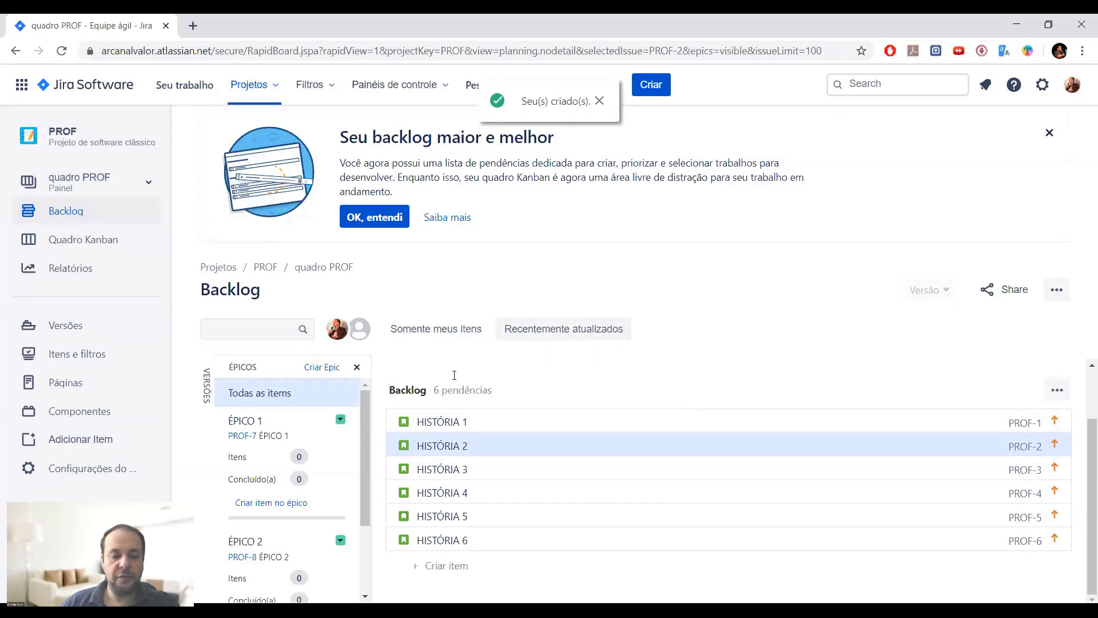
Assign the backlog stories HISTÓRIA 1, HISTÓRIA 2 and HISTÓRIA 3 to the epic ÉPICO 1.
{"action": "scroll", "coordinate": [314, 392], "scroll_direction": "down", "scroll_amount": 3}
{"action": "scroll", "coordinate": [314, 392], "scroll_direction": "up", "scroll_amount": 3}
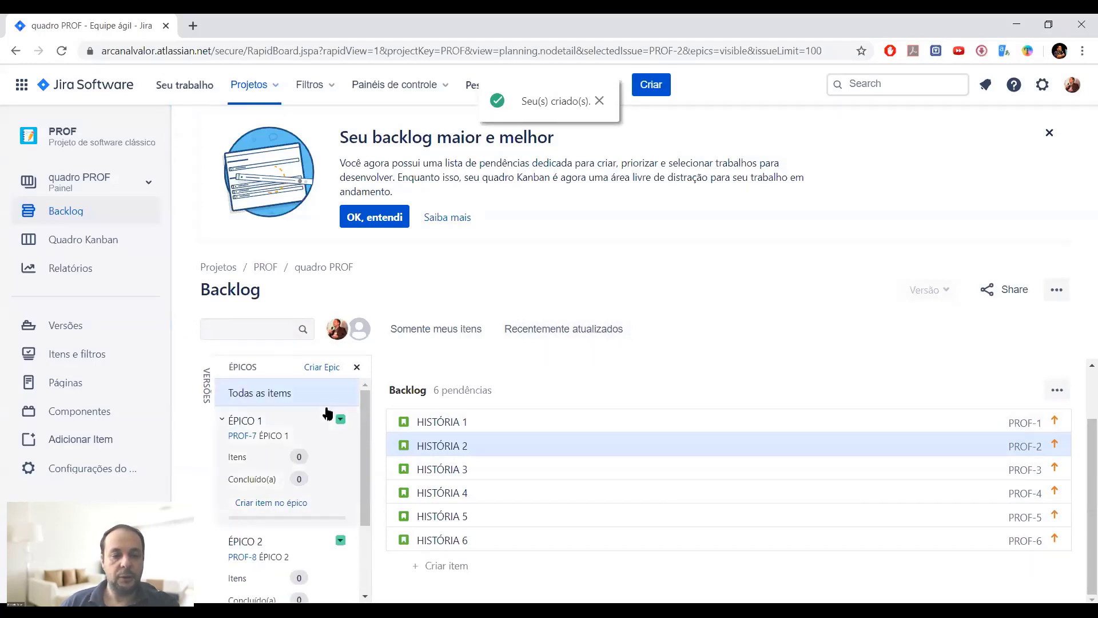
{"action": "left_click_drag", "start_coordinate": [429, 421], "coordinate": [280, 429]}
{"action": "left_click", "coordinate": [451, 446]}
{"action": "left_click_drag", "start_coordinate": [458, 444], "coordinate": [277, 445]}
{"action": "left_click_drag", "start_coordinate": [451, 468], "coordinate": [281, 455]}
Assign the backlog stories HISTÓRIA 4, HISTÓRIA 5 and HISTÓRIA 6 to the epic ÉPICO 2.
{"action": "left_click_drag", "start_coordinate": [460, 492], "coordinate": [343, 550]}
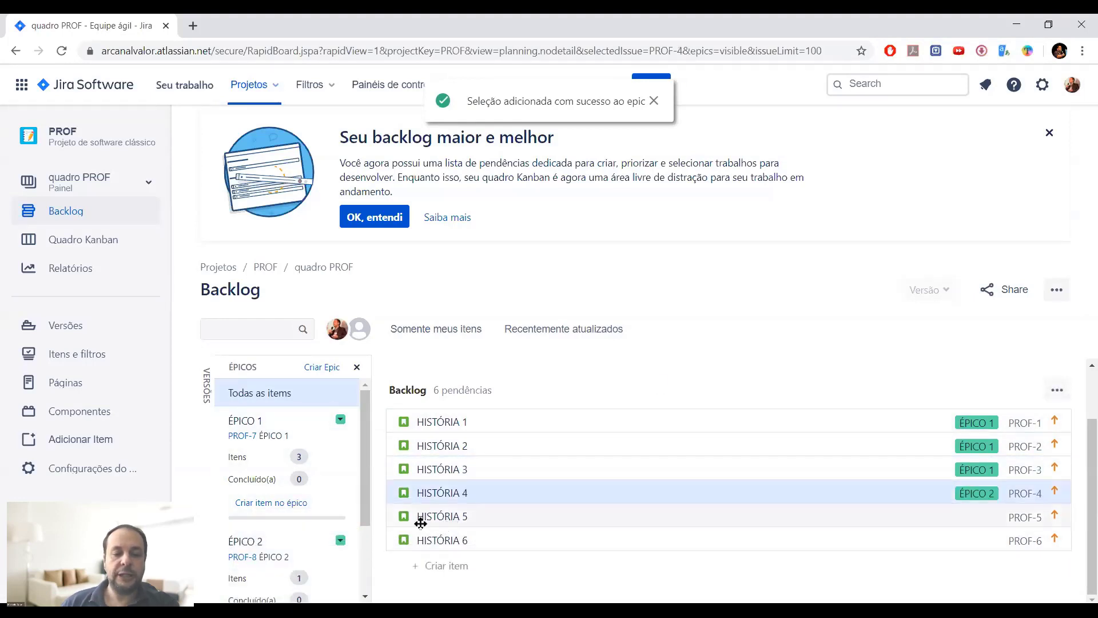
{"action": "left_click_drag", "start_coordinate": [443, 519], "coordinate": [280, 549]}
{"action": "left_click_drag", "start_coordinate": [441, 540], "coordinate": [280, 551]}
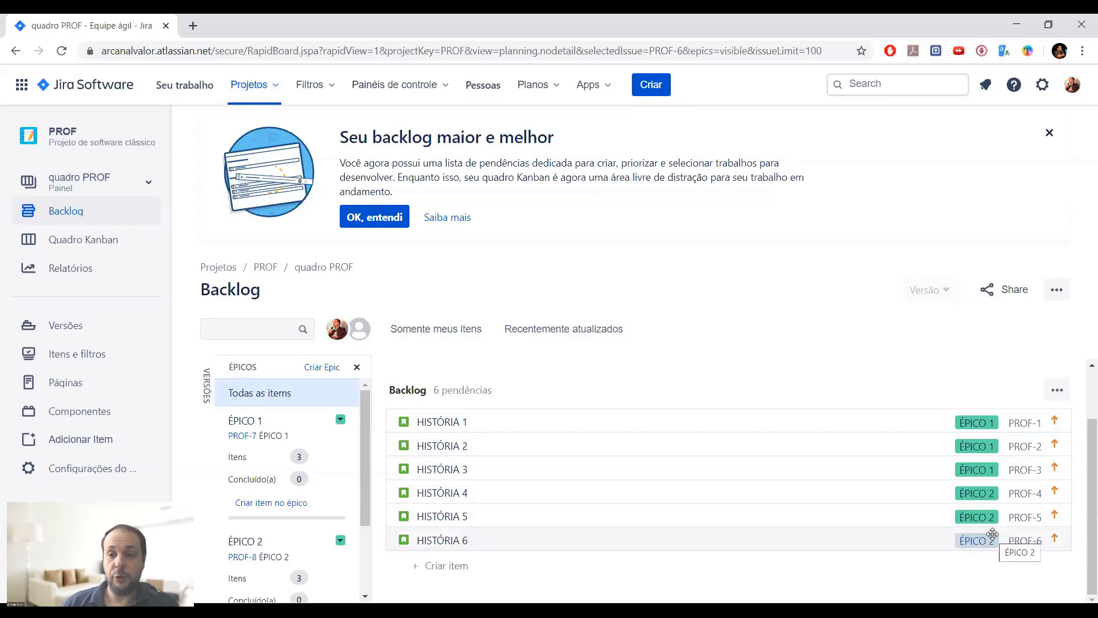
Replace the epics panel with the versions panel and dismiss the introductory banner above the backlog.
{"action": "left_click", "coordinate": [356, 367]}
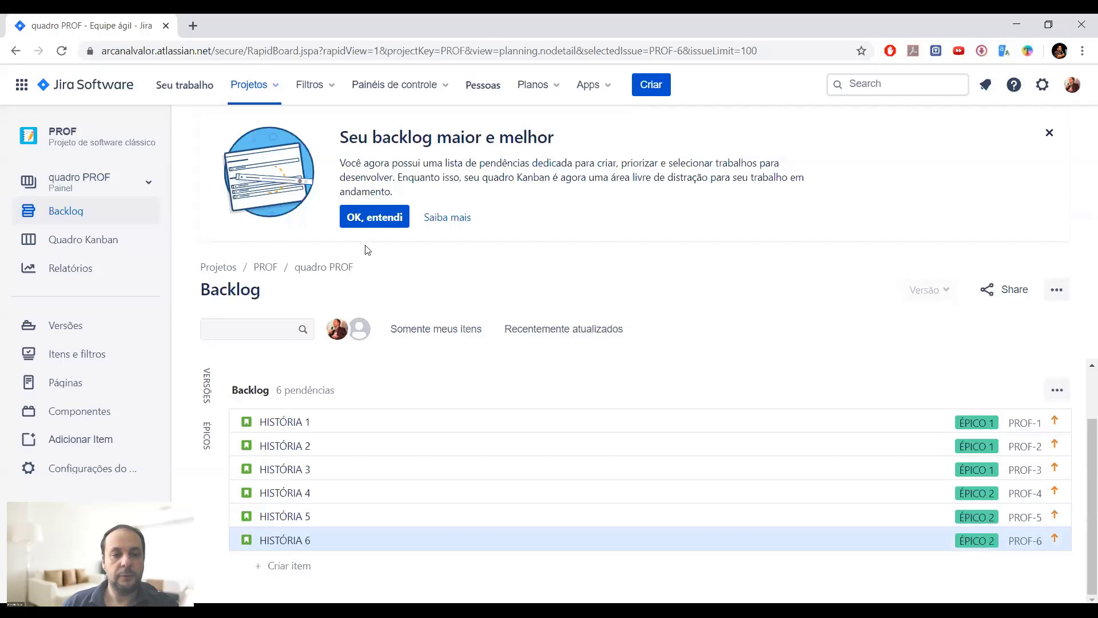
{"action": "left_click", "coordinate": [366, 223]}
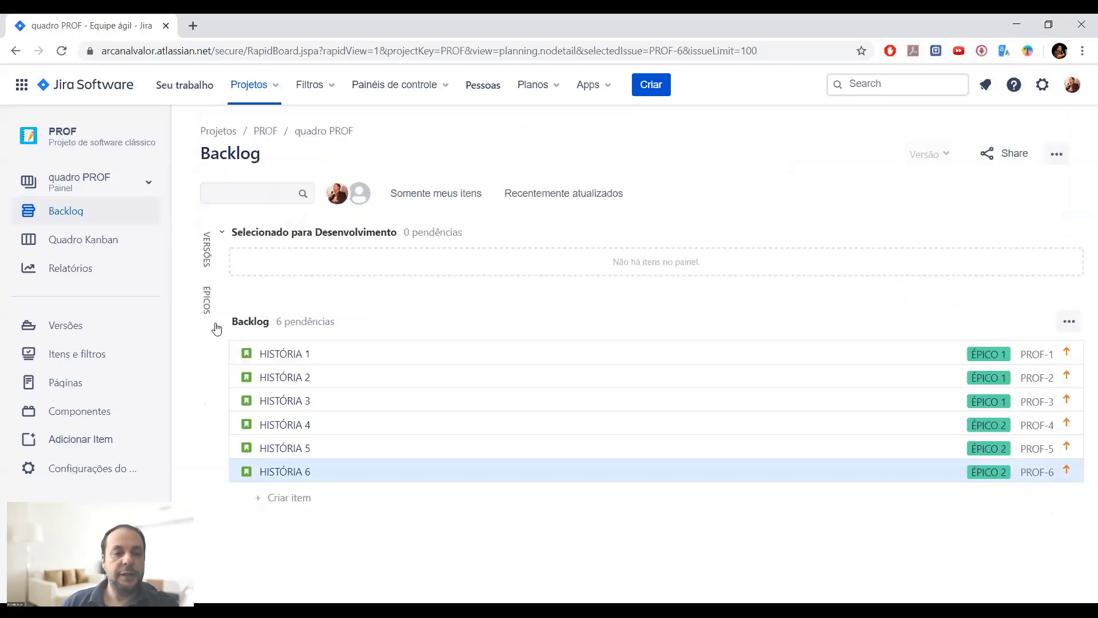
{"action": "left_click", "coordinate": [208, 260]}
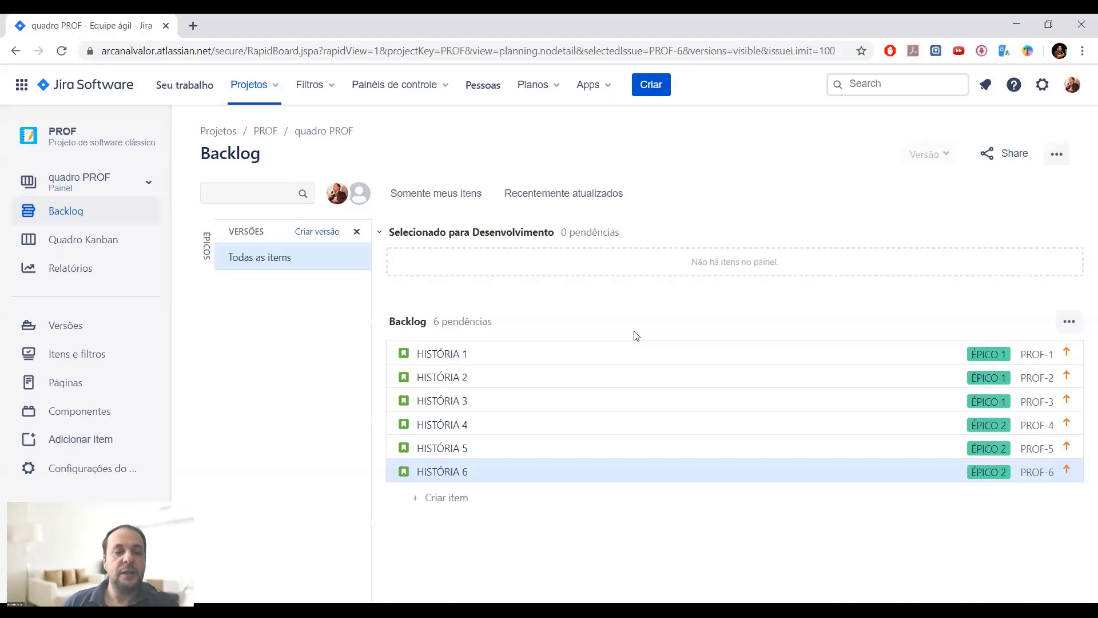
Create version V1 in PROF with start date 28/Mai/20 and release date 30/Jun/20.
{"action": "left_click", "coordinate": [309, 234]}
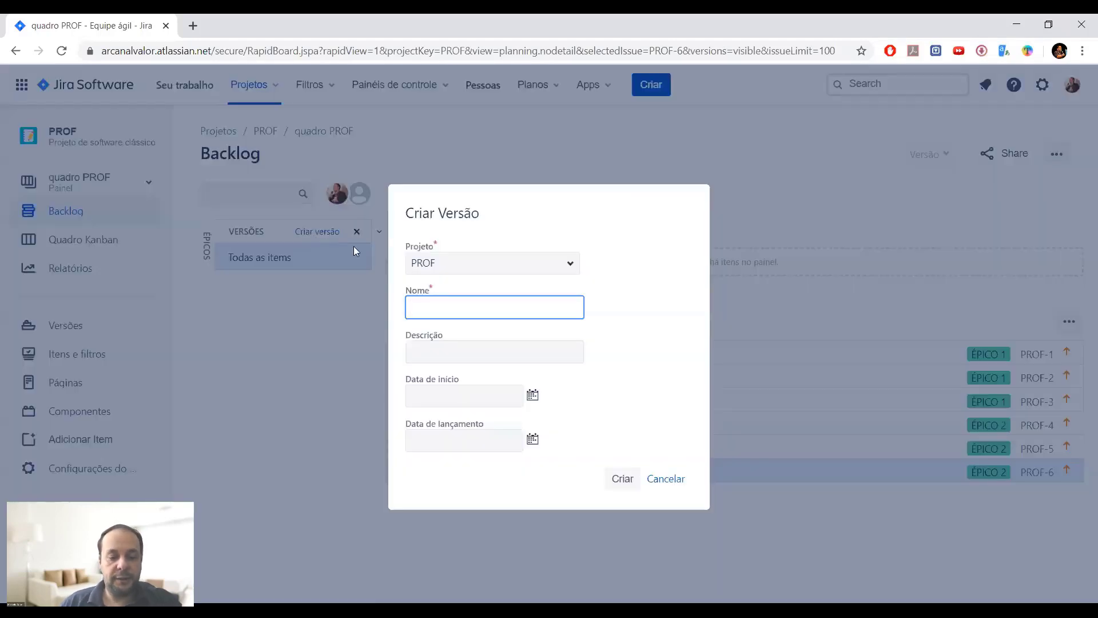
{"action": "type", "text": "V1"}
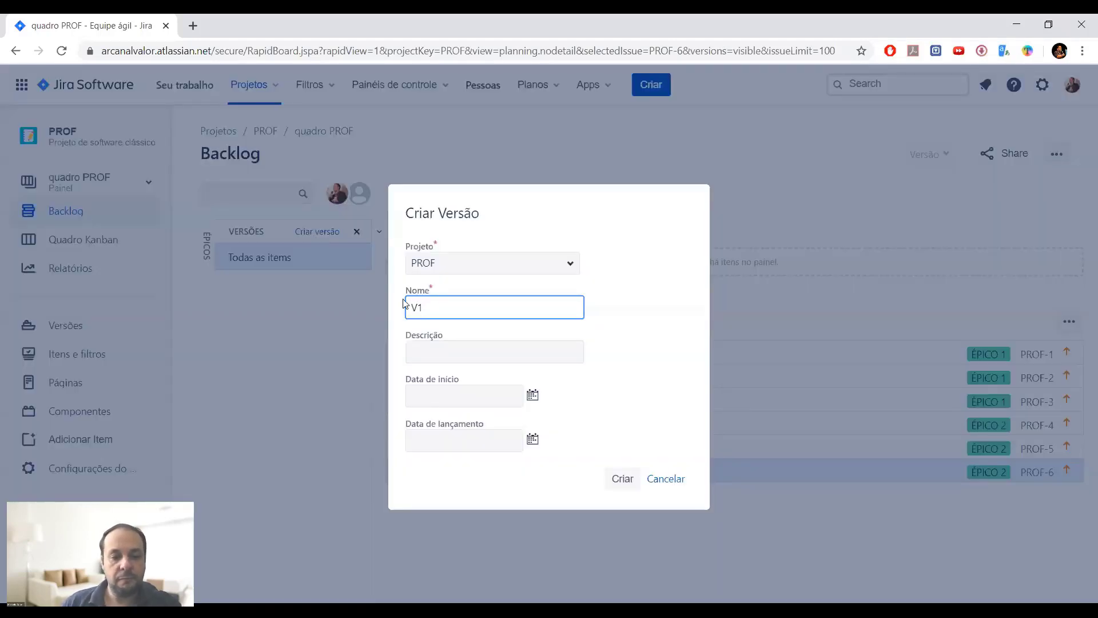
{"action": "left_click", "coordinate": [531, 400]}
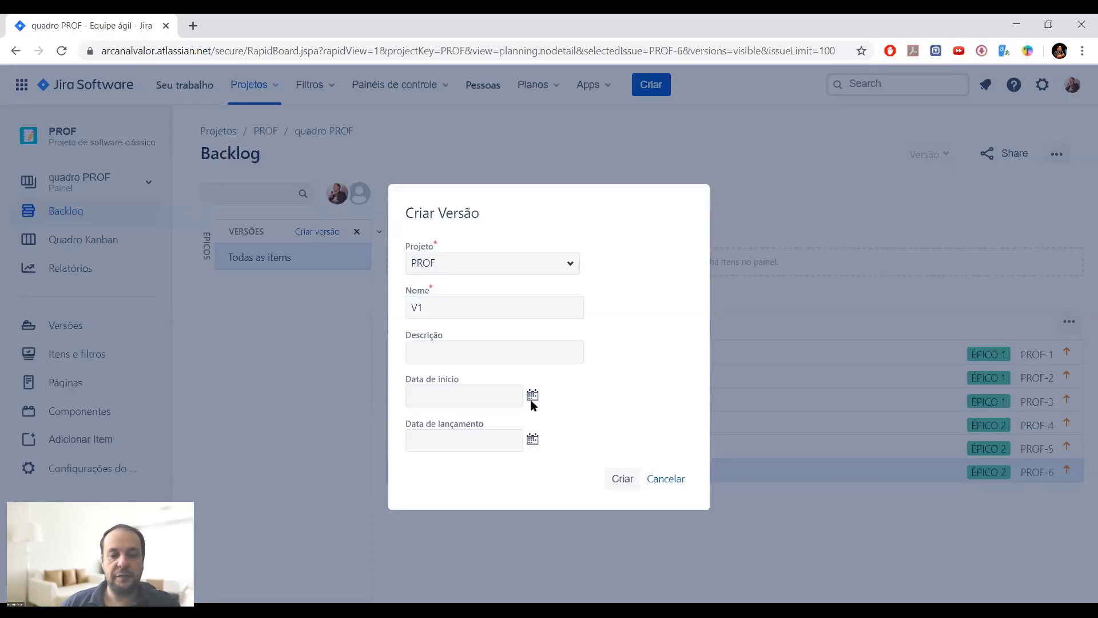
{"action": "left_click", "coordinate": [532, 396]}
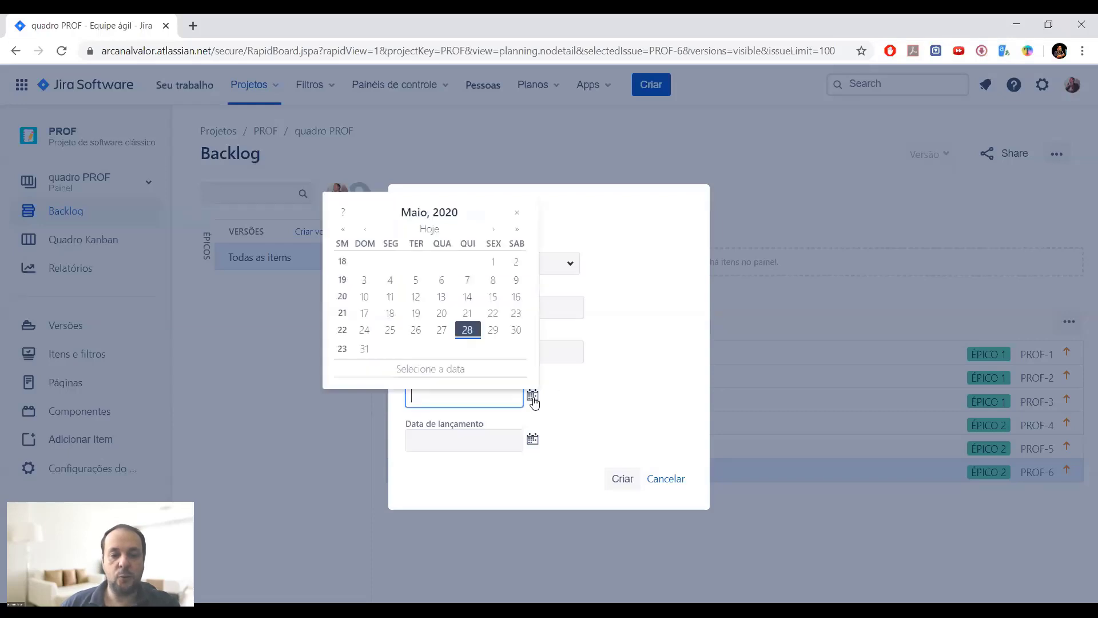
{"action": "left_click", "coordinate": [467, 332]}
{"action": "left_click", "coordinate": [532, 439]}
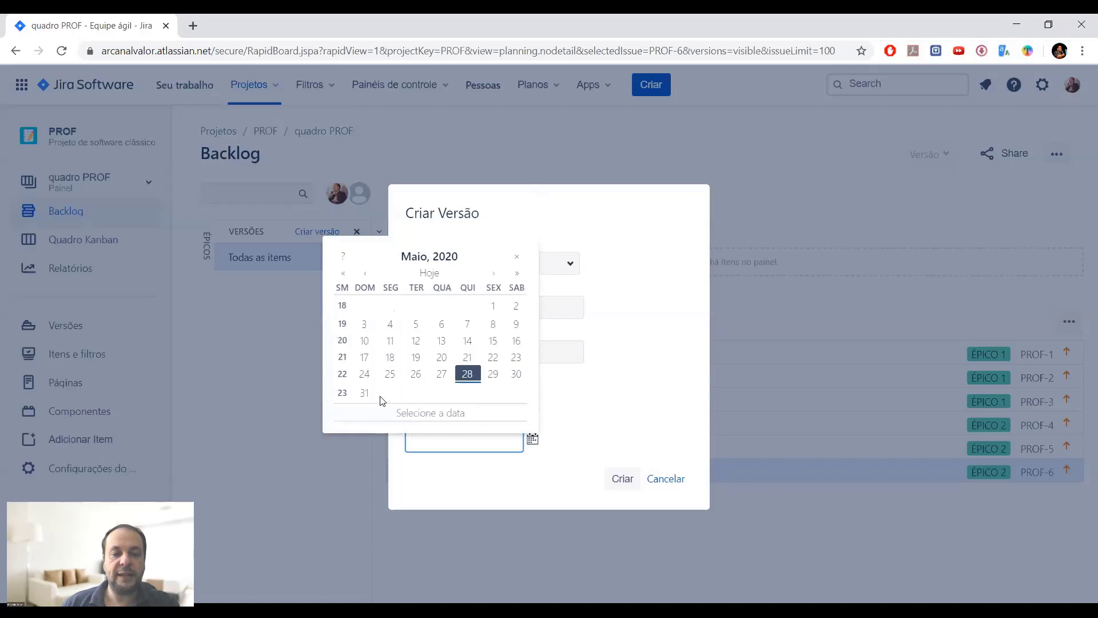
{"action": "left_click", "coordinate": [493, 274]}
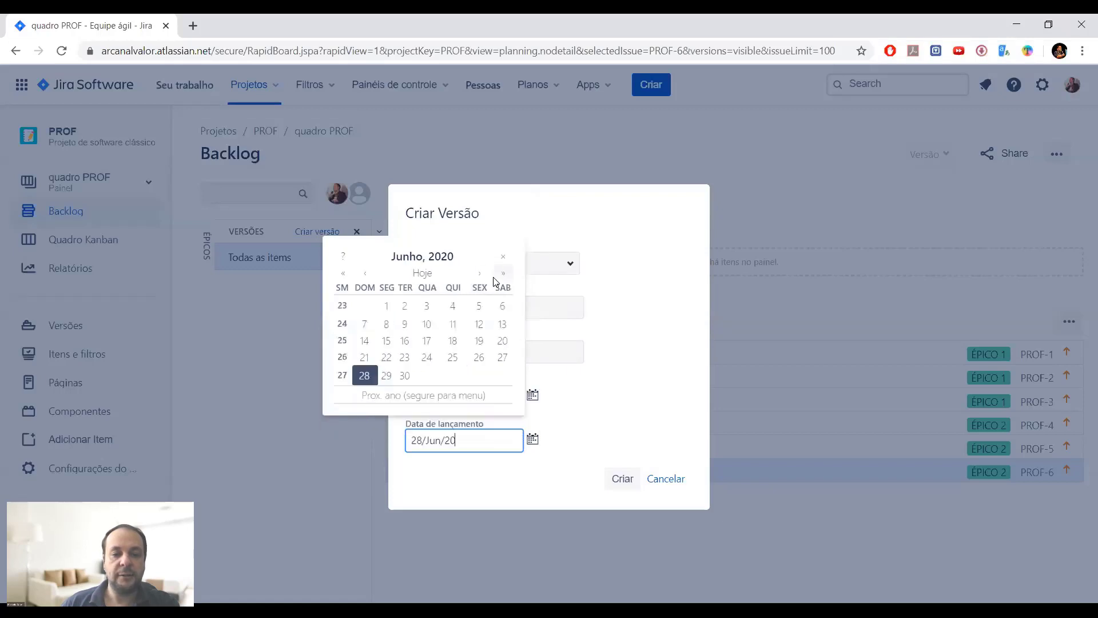
{"action": "left_click", "coordinate": [404, 375]}
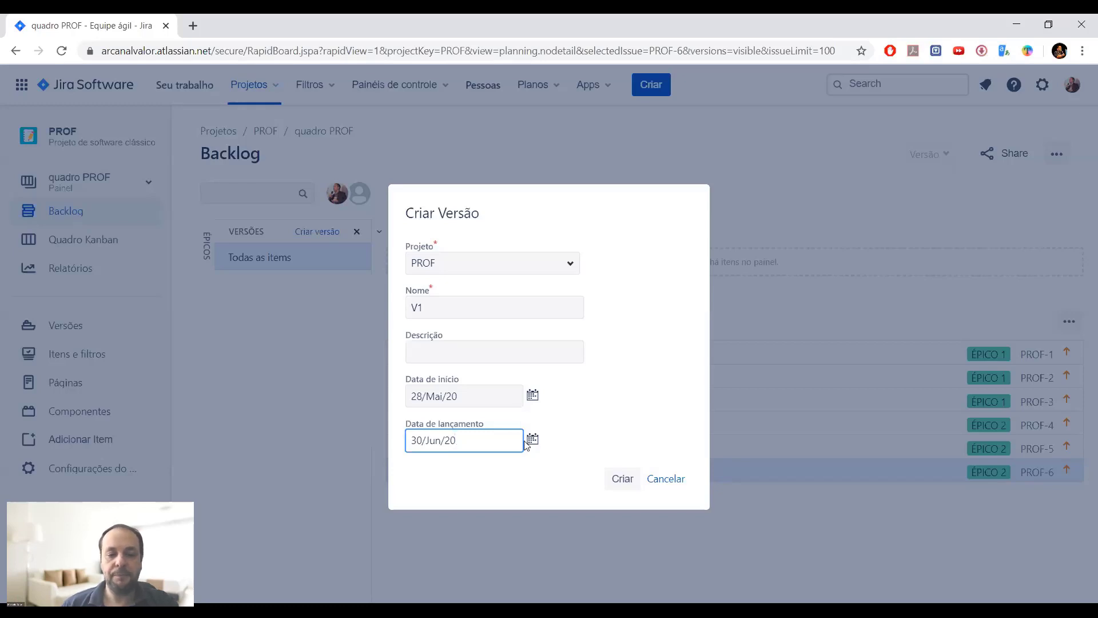
{"action": "left_click", "coordinate": [616, 479]}
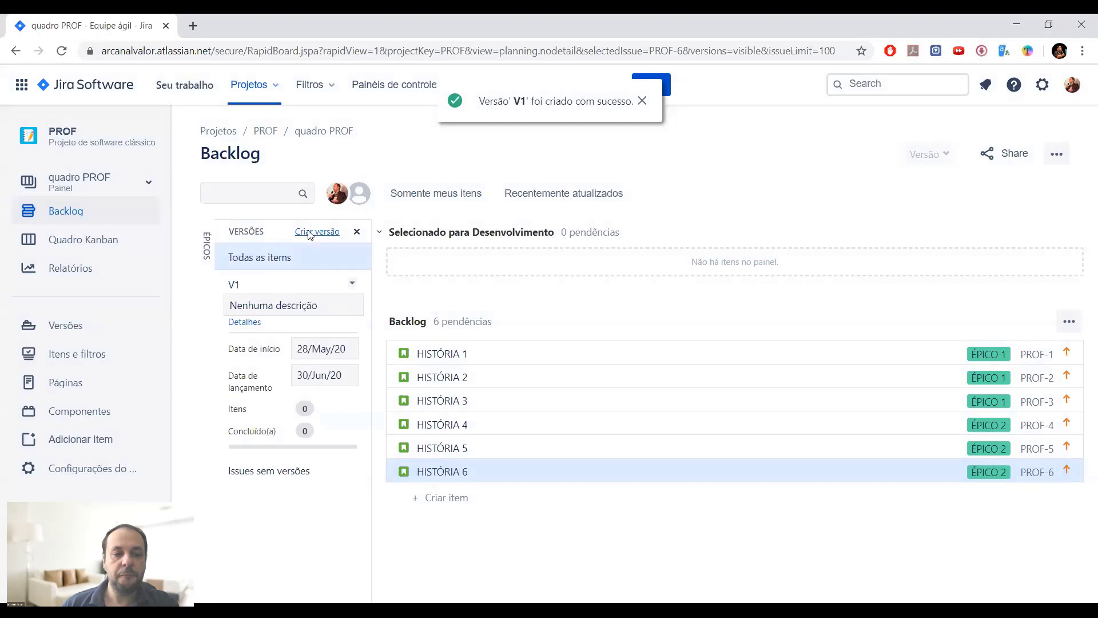
Create version V2 in PROF with start date 1/Jul/20 and release date 31/Jul/20.
{"action": "left_click", "coordinate": [318, 232]}
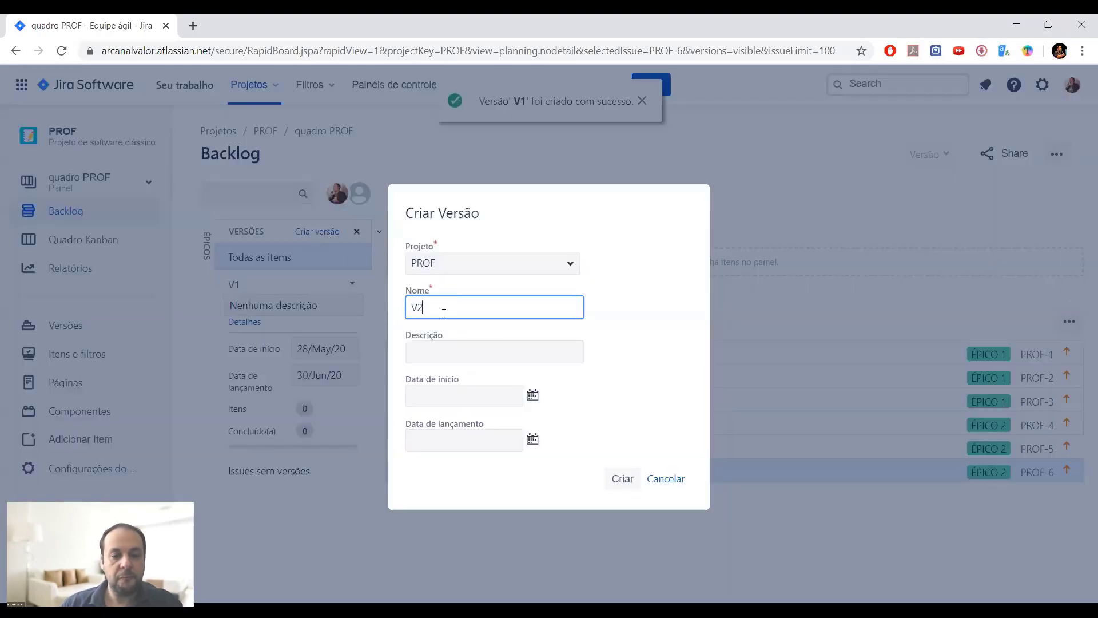
{"action": "left_click", "coordinate": [533, 394]}
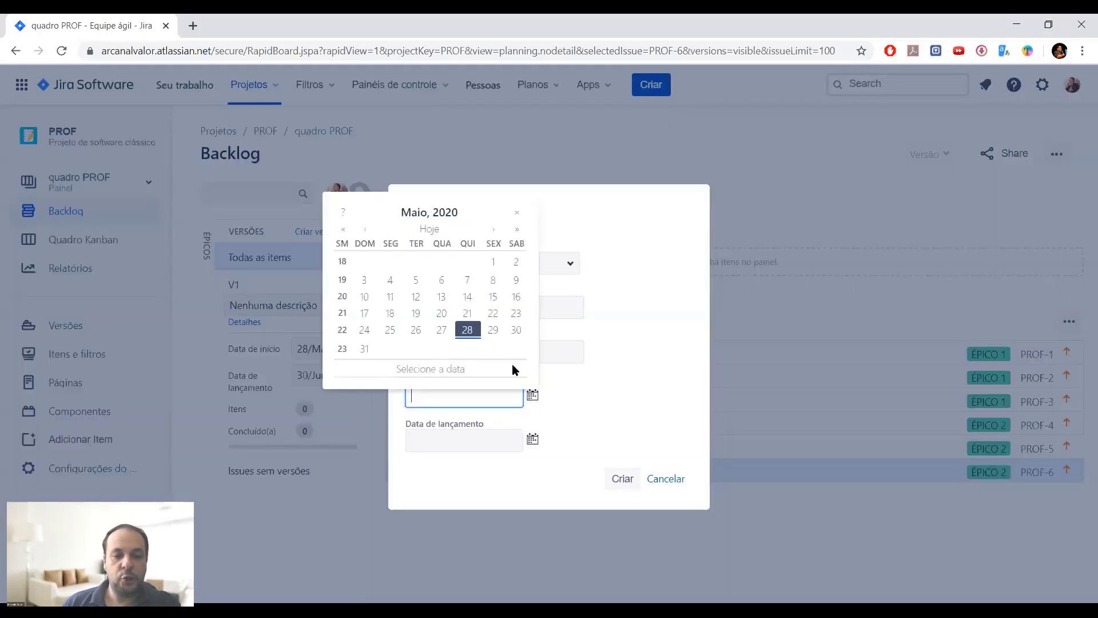
{"action": "left_click", "coordinate": [494, 230]}
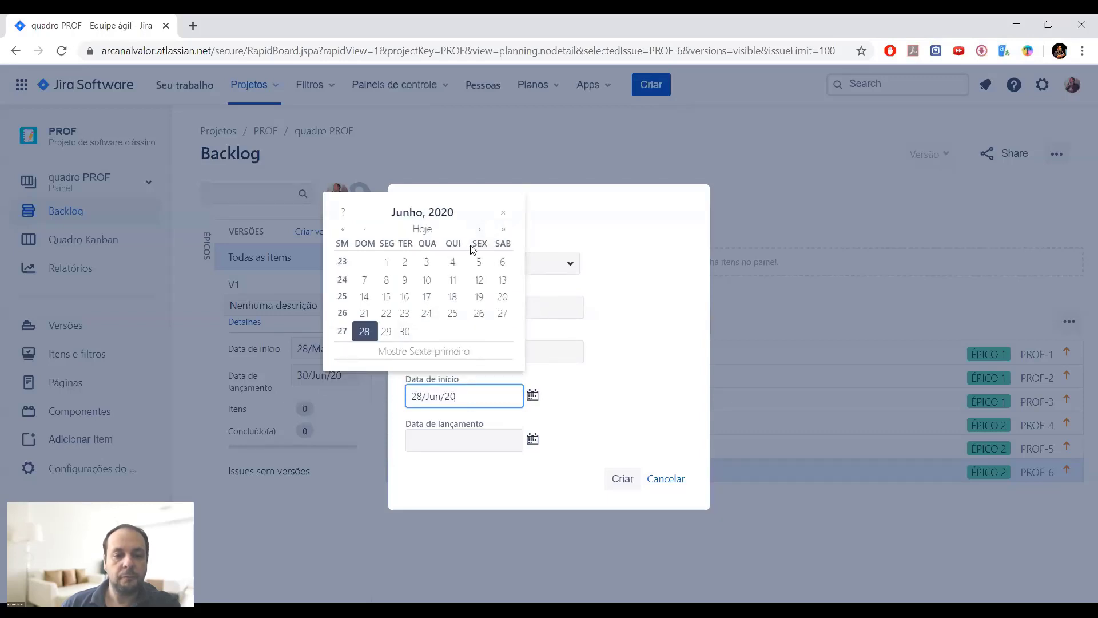
{"action": "left_click", "coordinate": [478, 230]}
{"action": "left_click", "coordinate": [445, 260]}
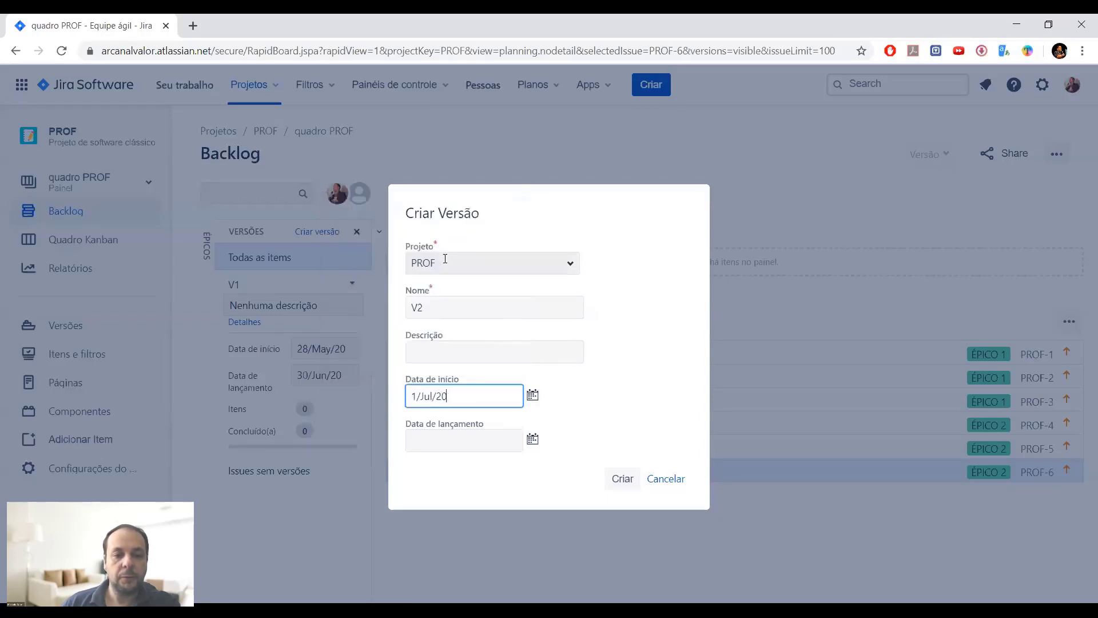
{"action": "left_click", "coordinate": [533, 439]}
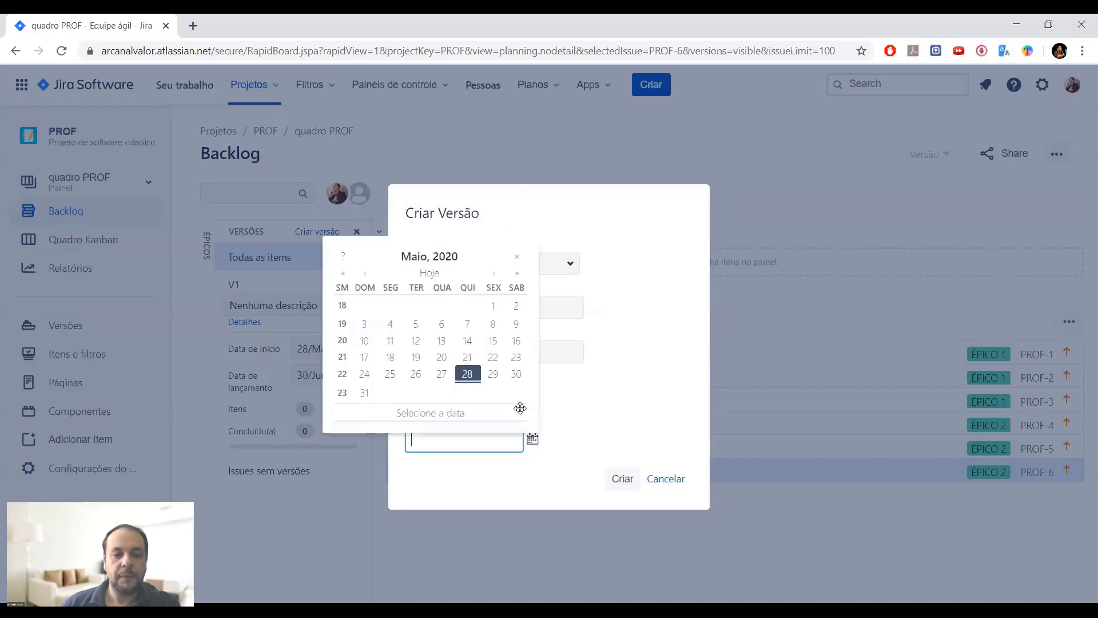
{"action": "left_click", "coordinate": [493, 274]}
{"action": "left_click", "coordinate": [492, 274]}
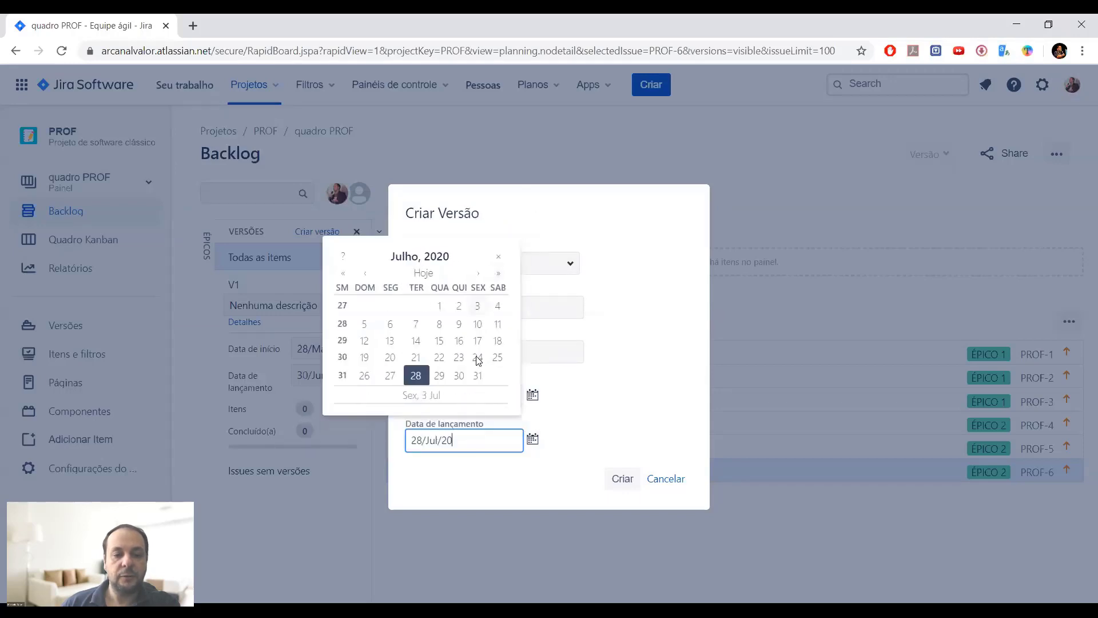
{"action": "left_click", "coordinate": [478, 375]}
{"action": "left_click", "coordinate": [629, 474]}
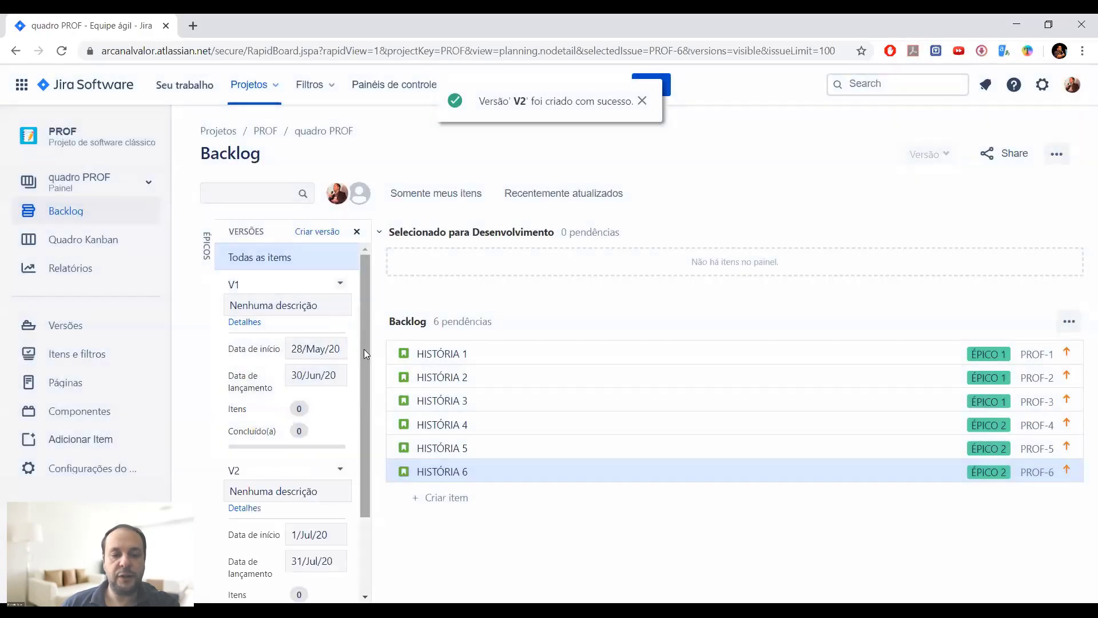
{"action": "mouse_move", "coordinate": [364, 349]}
{"action": "left_mouse_down"}
{"action": "mouse_move", "coordinate": [364, 410]}
{"action": "mouse_move", "coordinate": [368, 346]}
{"action": "left_mouse_up"}
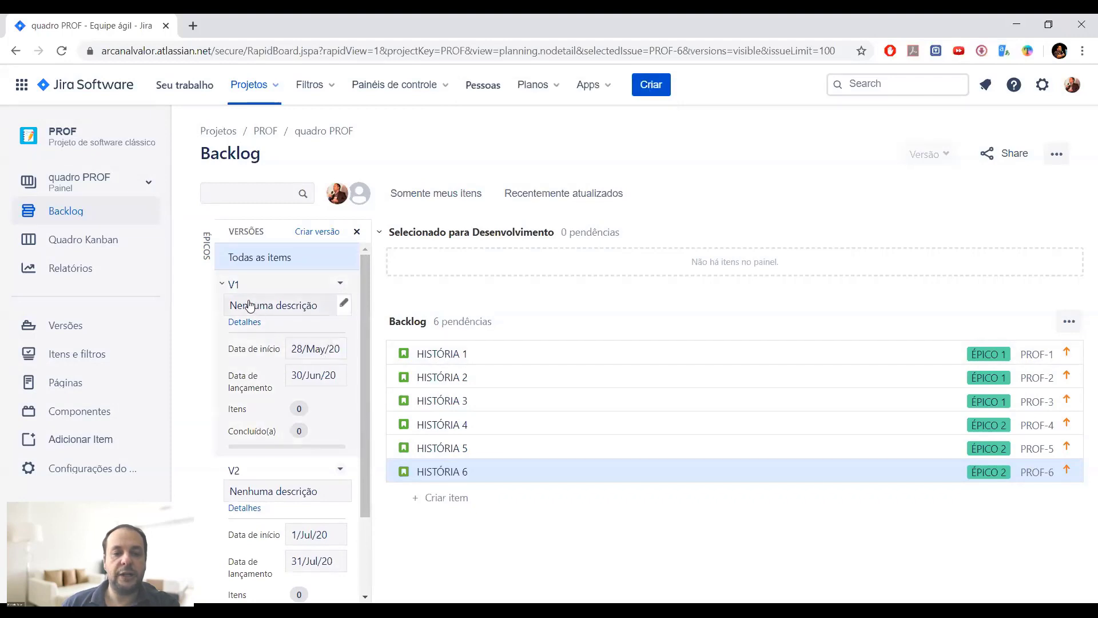
Assign the backlog stories HISTÓRIA 1, HISTÓRIA 2 and HISTÓRIA 3 to version V1.
{"action": "left_click_drag", "start_coordinate": [429, 354], "coordinate": [343, 361]}
{"action": "left_click_drag", "start_coordinate": [412, 377], "coordinate": [329, 376]}
{"action": "left_click_drag", "start_coordinate": [431, 399], "coordinate": [312, 398]}
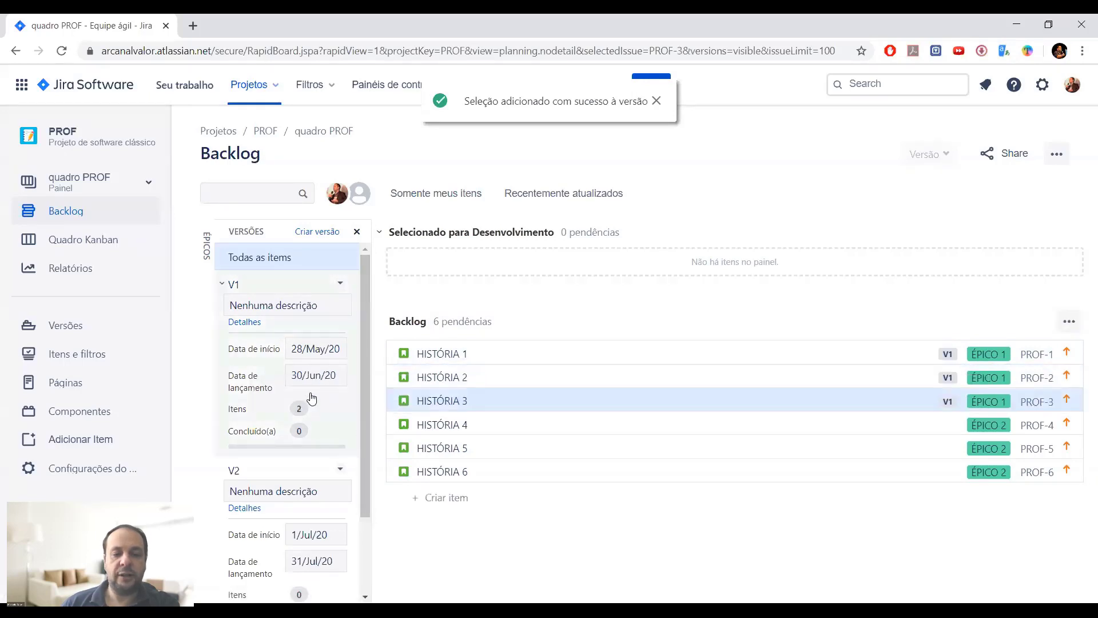
Assign the backlog stories HISTÓRIA 4, HISTÓRIA 5 and HISTÓRIA 6 to version V2.
{"action": "scroll", "coordinate": [312, 394], "scroll_direction": "down", "scroll_amount": 2}
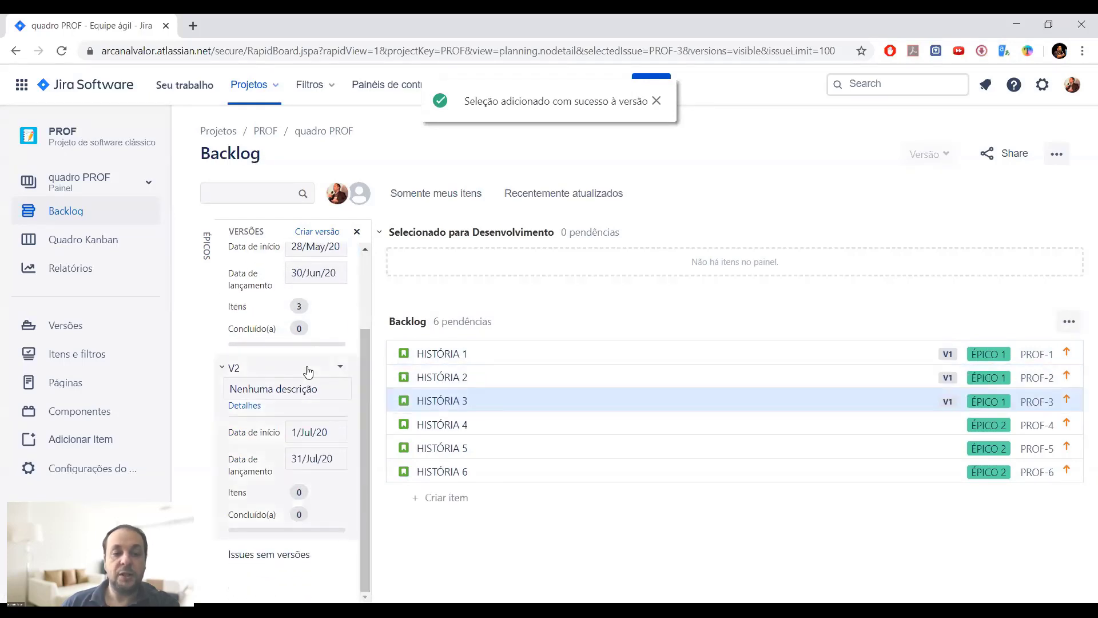
{"action": "left_click_drag", "start_coordinate": [431, 428], "coordinate": [324, 426]}
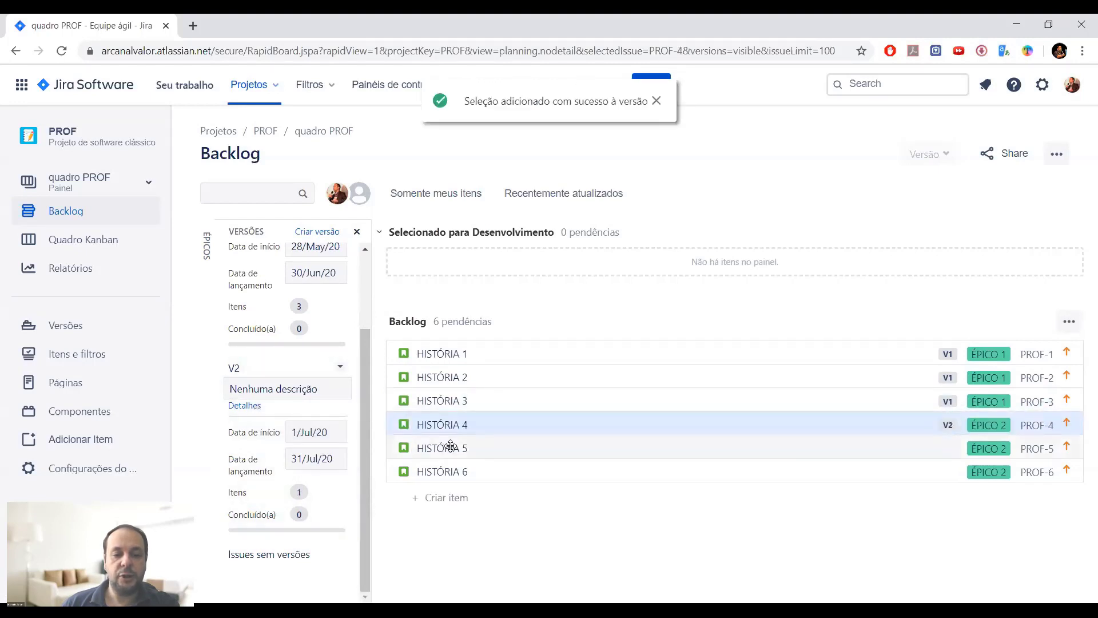
{"action": "left_click_drag", "start_coordinate": [450, 445], "coordinate": [318, 442]}
{"action": "left_click_drag", "start_coordinate": [456, 467], "coordinate": [284, 463]}
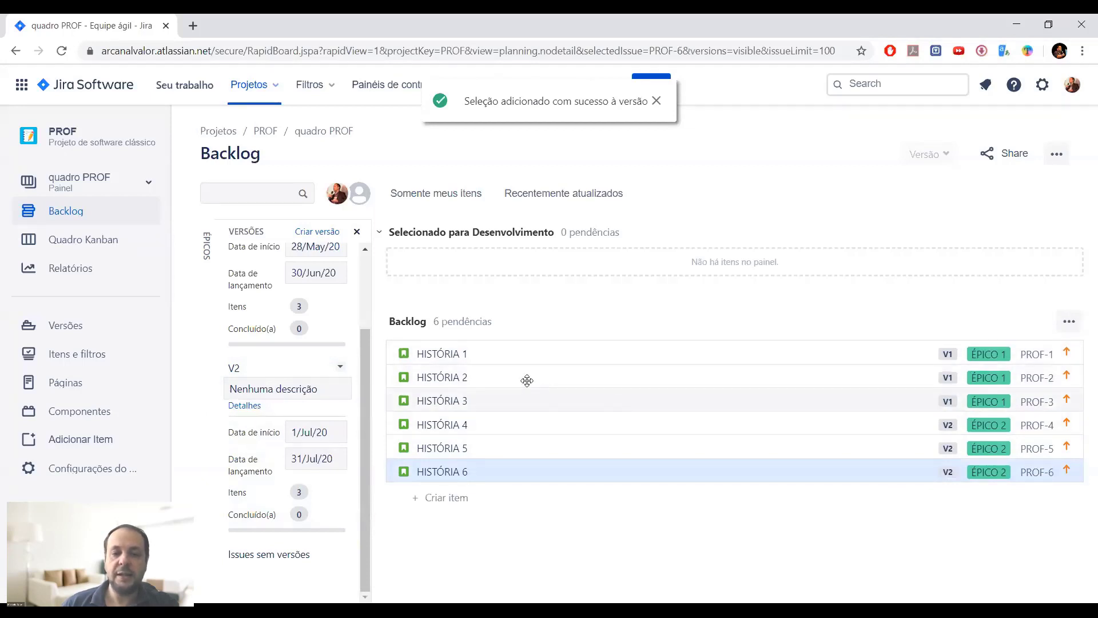
{"action": "left_click", "coordinate": [516, 474]}
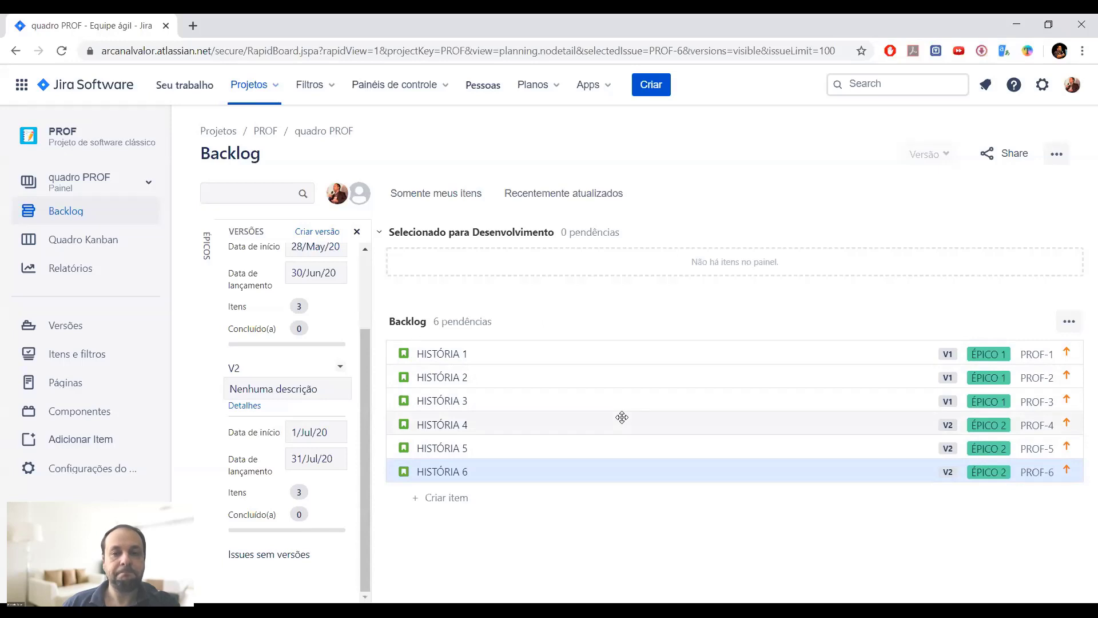
Open the column settings of project PROB's board and move the BACKLOG status into the Kanban backlog column.
{"action": "left_click", "coordinate": [263, 95]}
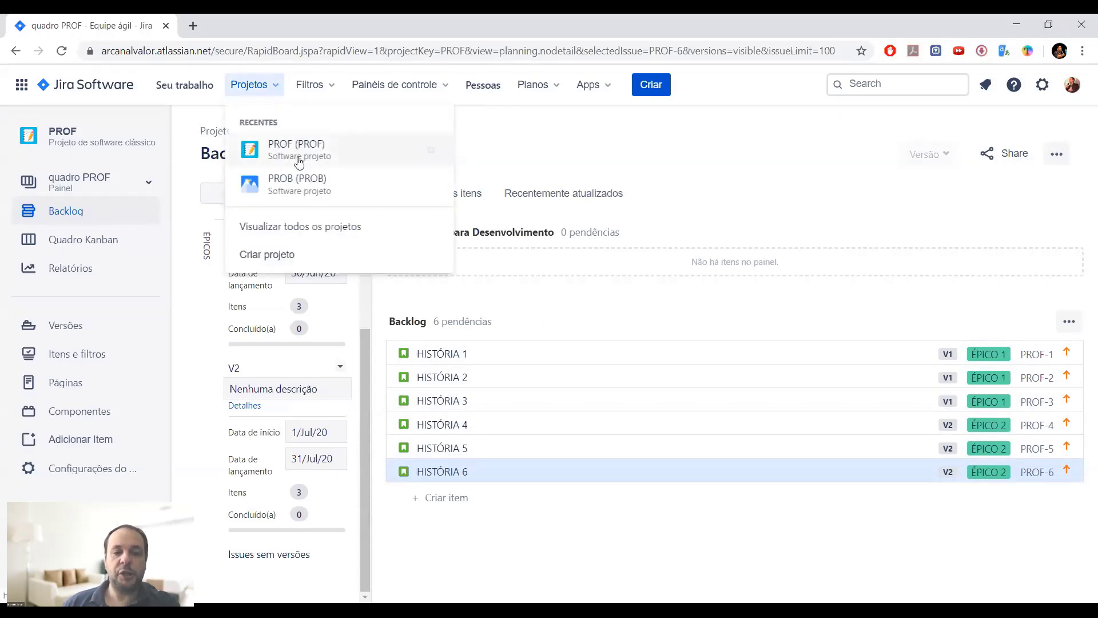
{"action": "left_click", "coordinate": [305, 183]}
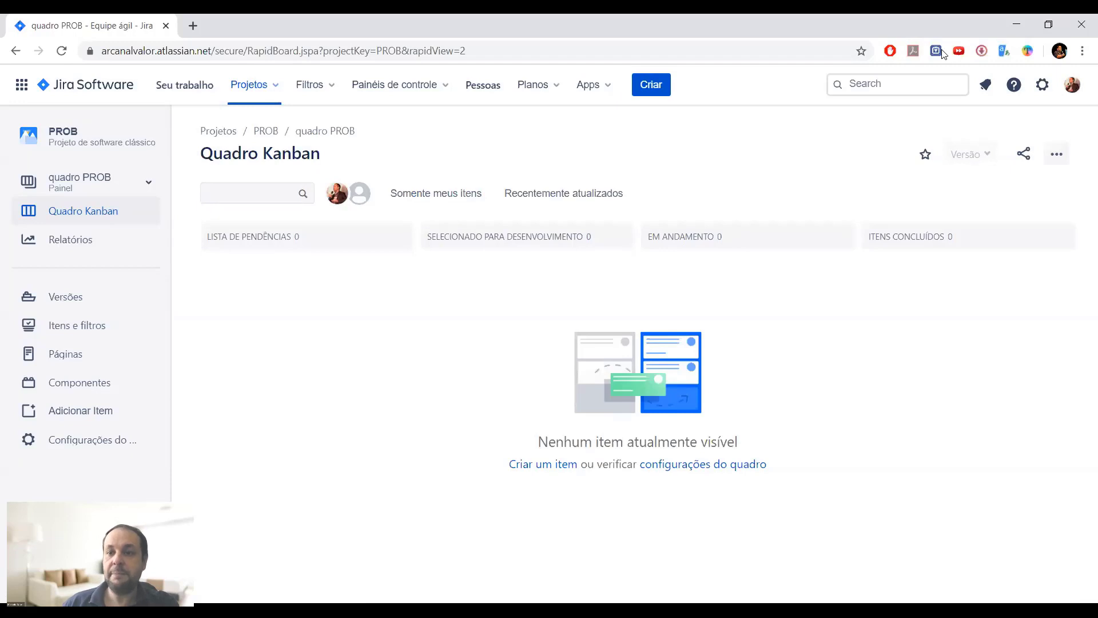
{"action": "left_click", "coordinate": [1056, 153]}
{"action": "left_click", "coordinate": [1007, 184]}
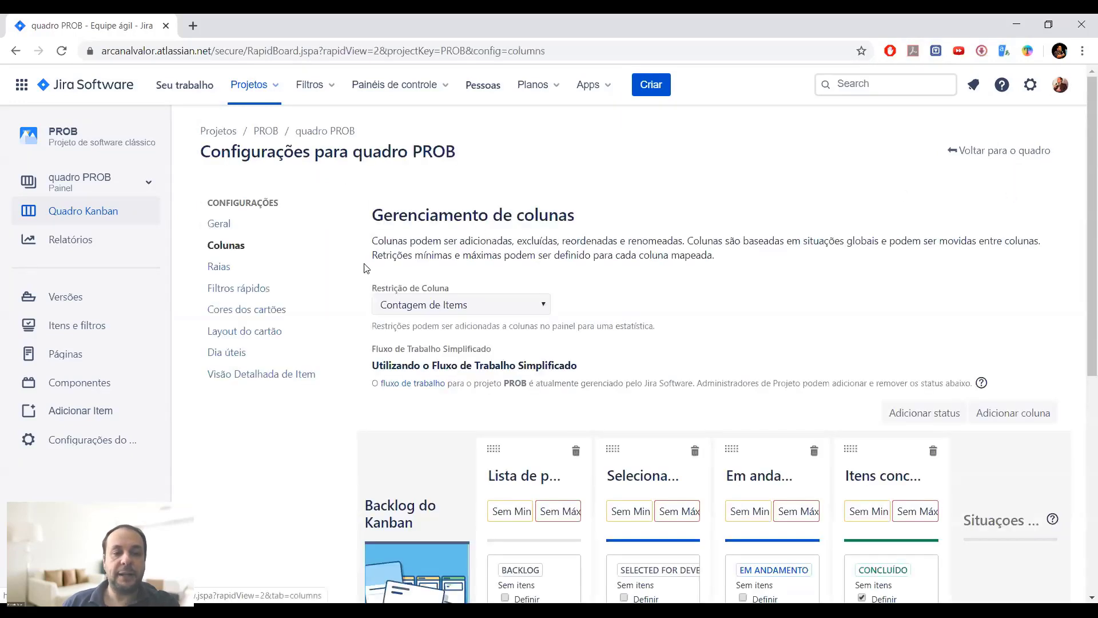
{"action": "scroll", "coordinate": [452, 343], "scroll_direction": "down", "scroll_amount": 3}
{"action": "scroll", "coordinate": [455, 351], "scroll_direction": "down", "scroll_amount": 2}
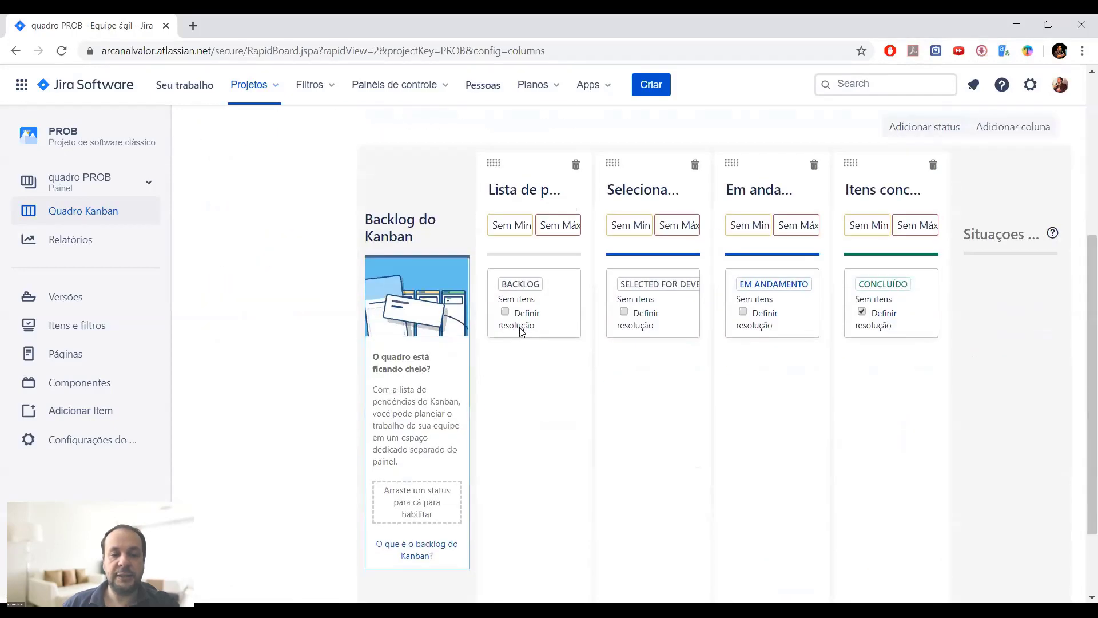
{"action": "left_click_drag", "start_coordinate": [522, 332], "coordinate": [450, 389]}
Enable the epics panel for the PROB board and return to the board.
{"action": "scroll", "coordinate": [450, 386], "scroll_direction": "up", "scroll_amount": 5}
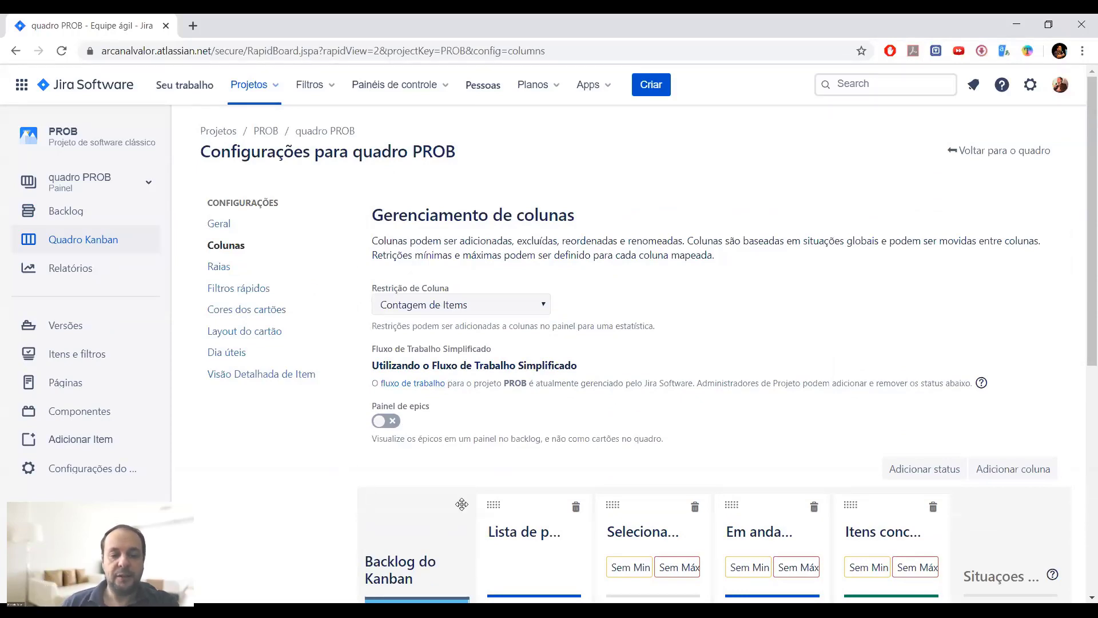
{"action": "left_click", "coordinate": [393, 423]}
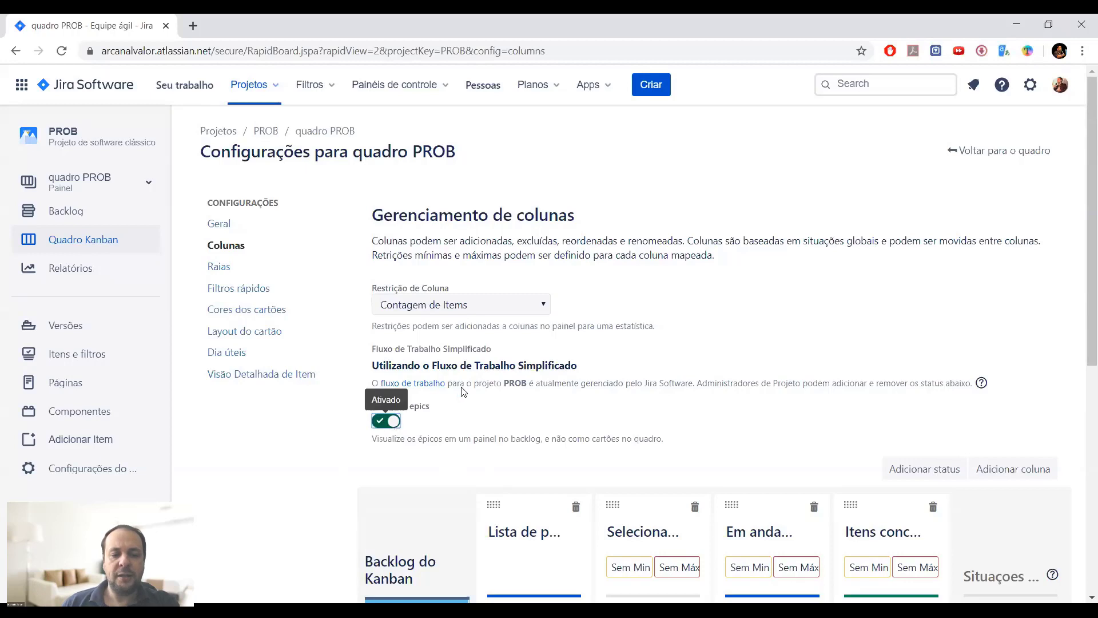
{"action": "left_click", "coordinate": [1024, 150]}
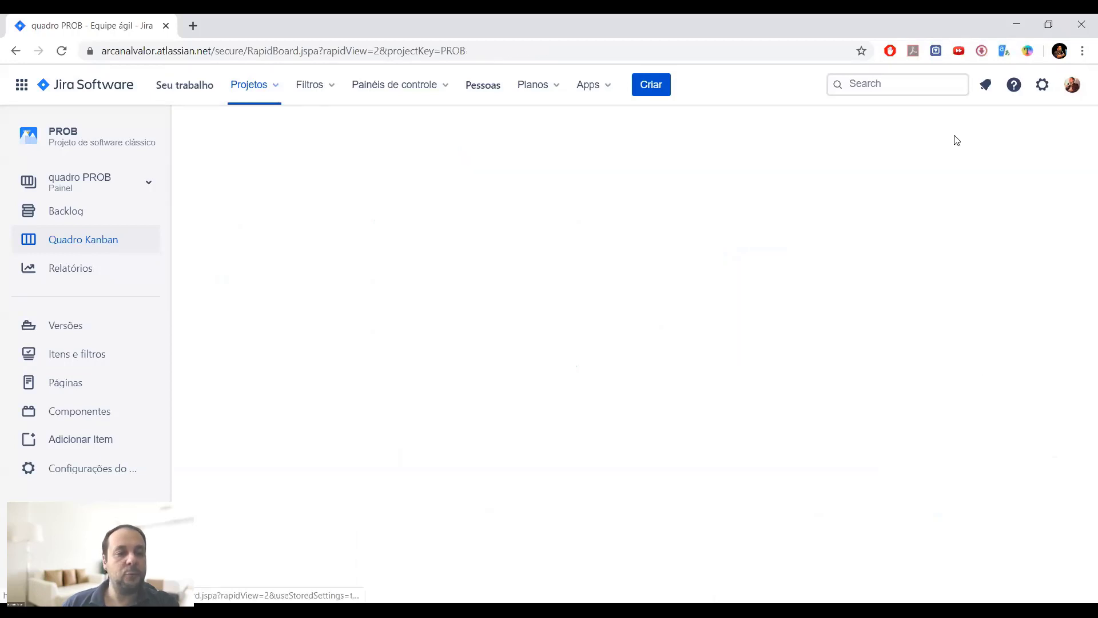
Open the PROB backlog and create the story HISTÓRIA B 1.
{"action": "left_click", "coordinate": [123, 212]}
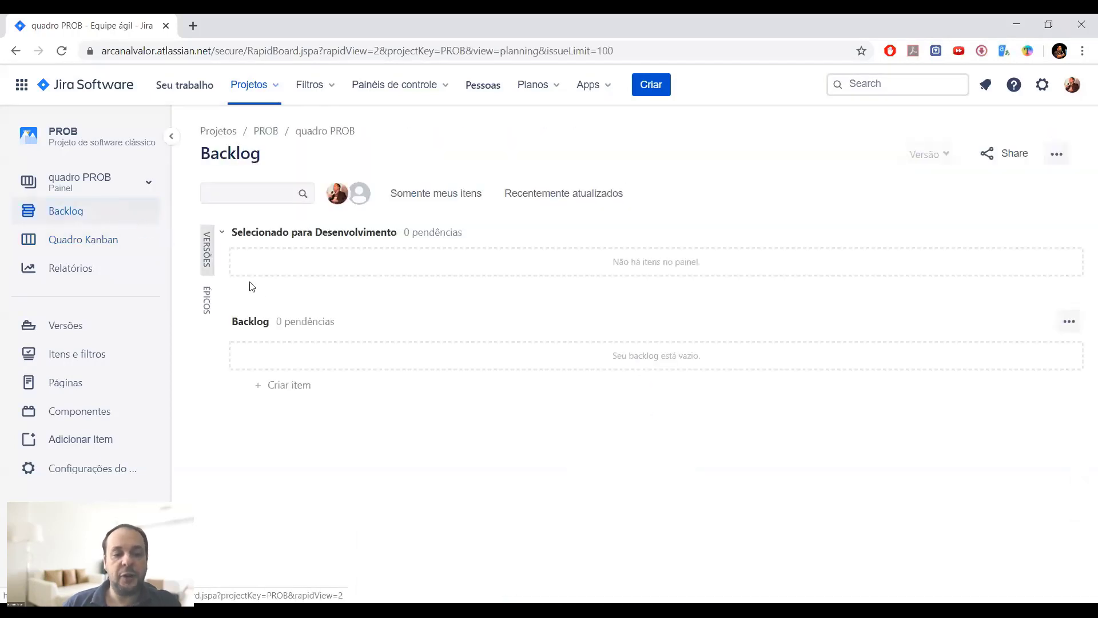
{"action": "left_click", "coordinate": [289, 382]}
{"action": "type", "text": "HIS"}
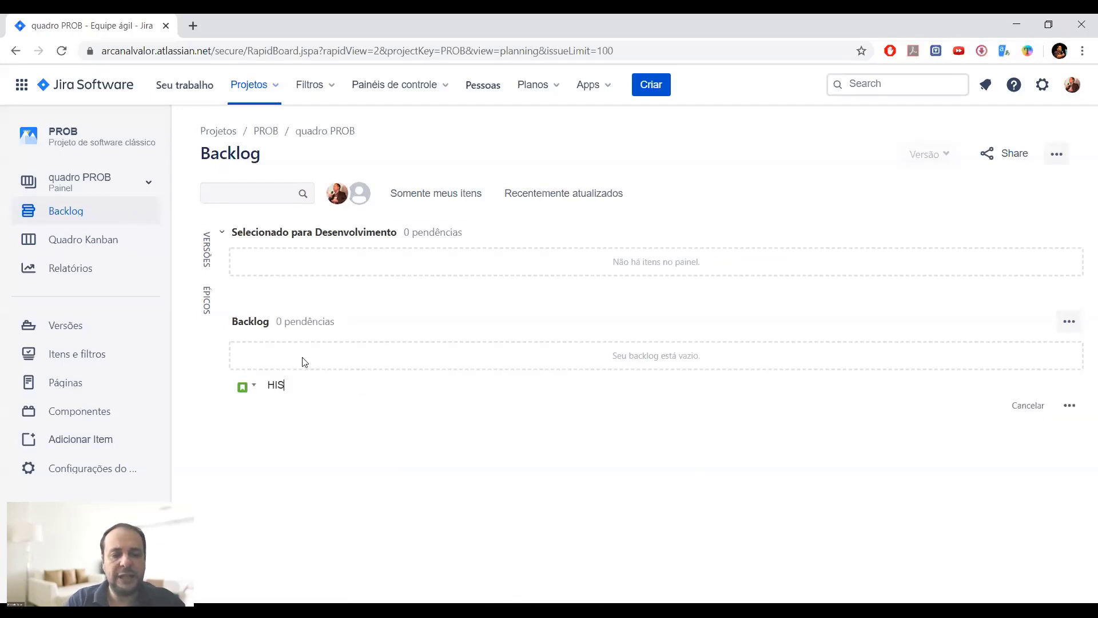
{"action": "type", "text": "TÓRIA"}
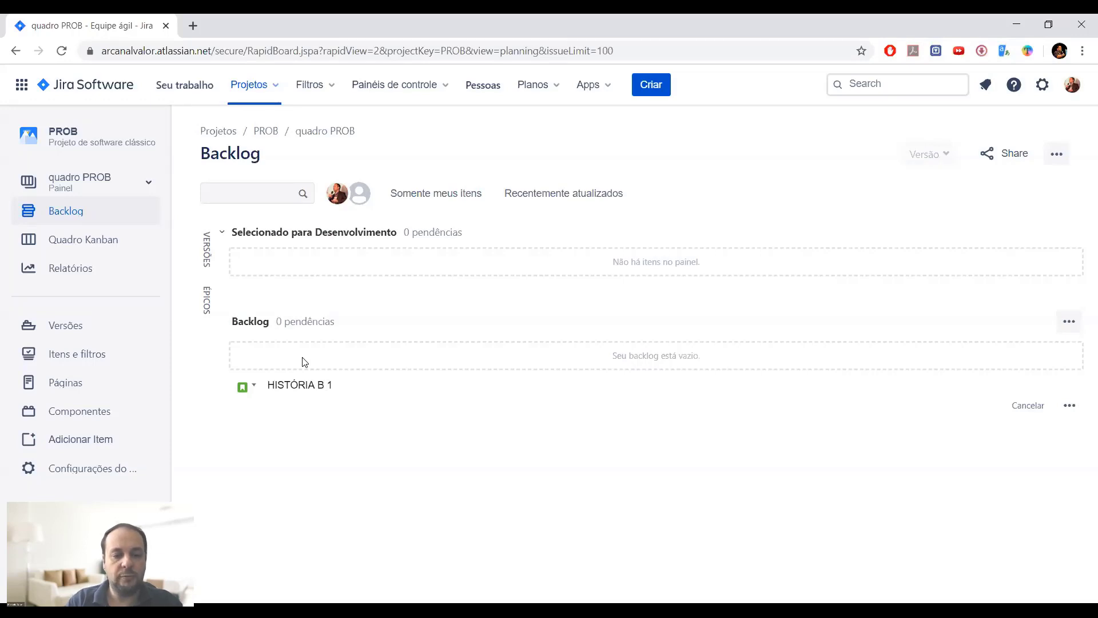
{"action": "type", "text": " B 1"}
{"action": "key", "text": "Return"}
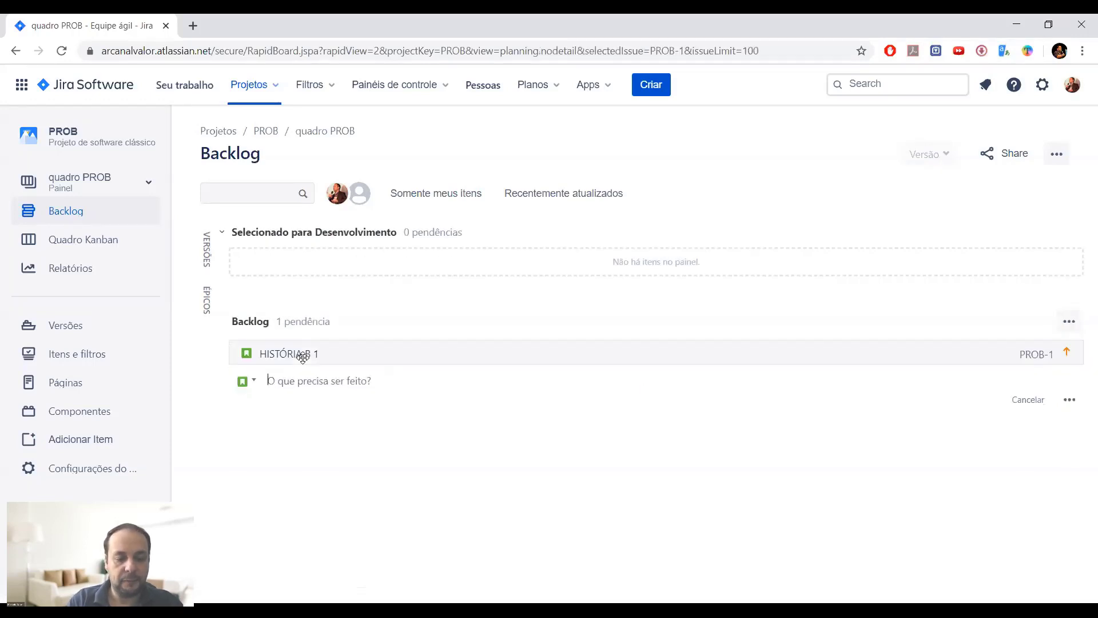
Create the story HISTÓRIA B 2 in the PROB backlog, copying its title for reuse.
{"action": "type", "text": "HIST"}
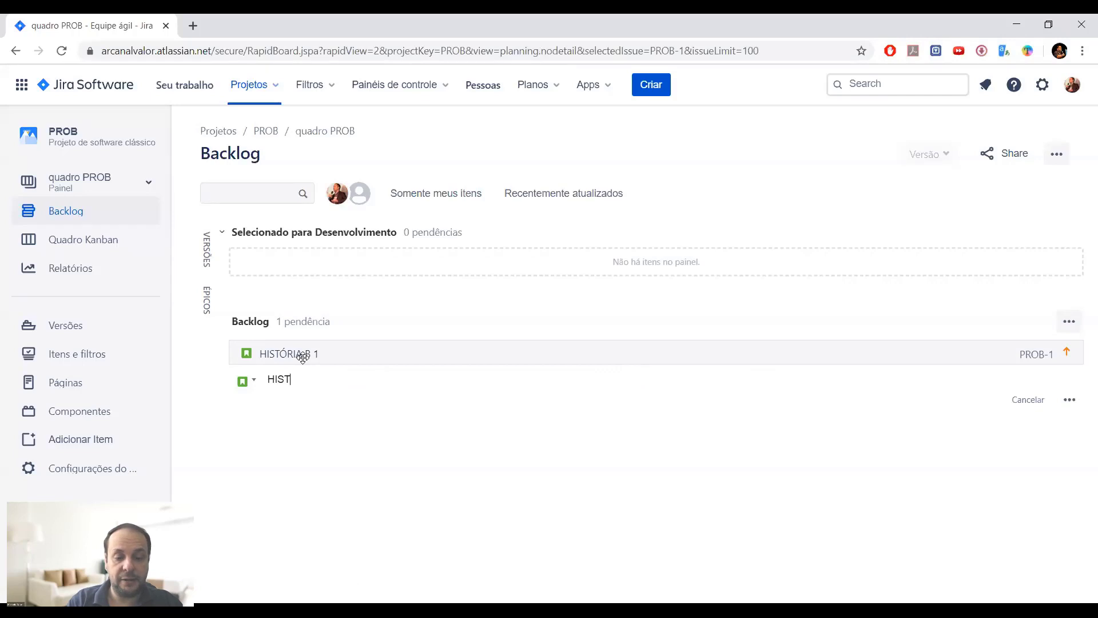
{"action": "type", "text": "\""}
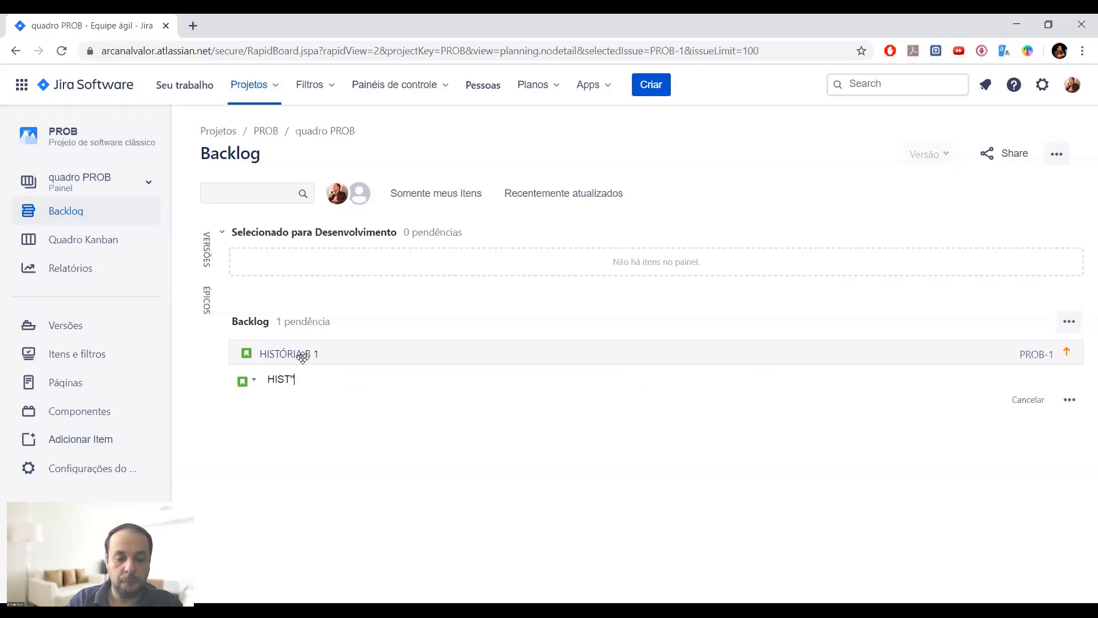
{"action": "type", "text": "ORI"}
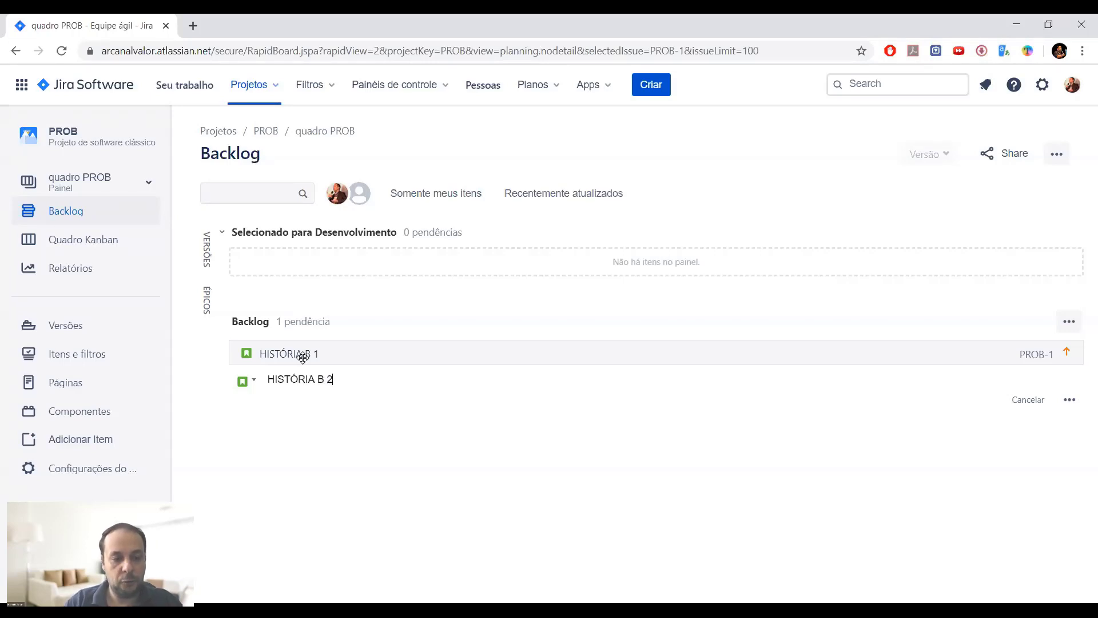
{"action": "key", "text": "shift+Left"}
{"action": "key", "text": "shift+Left"}
{"action": "key", "text": "shift+Left"}
{"action": "key", "text": "shift+Left"}
{"action": "key", "text": "shift+Left"}
{"action": "key", "text": "shift+Left"}
{"action": "key", "text": "shift+Left"}
{"action": "key", "text": "shift+Left"}
{"action": "key", "text": "shift+Left"}
{"action": "key", "text": "shift+Left"}
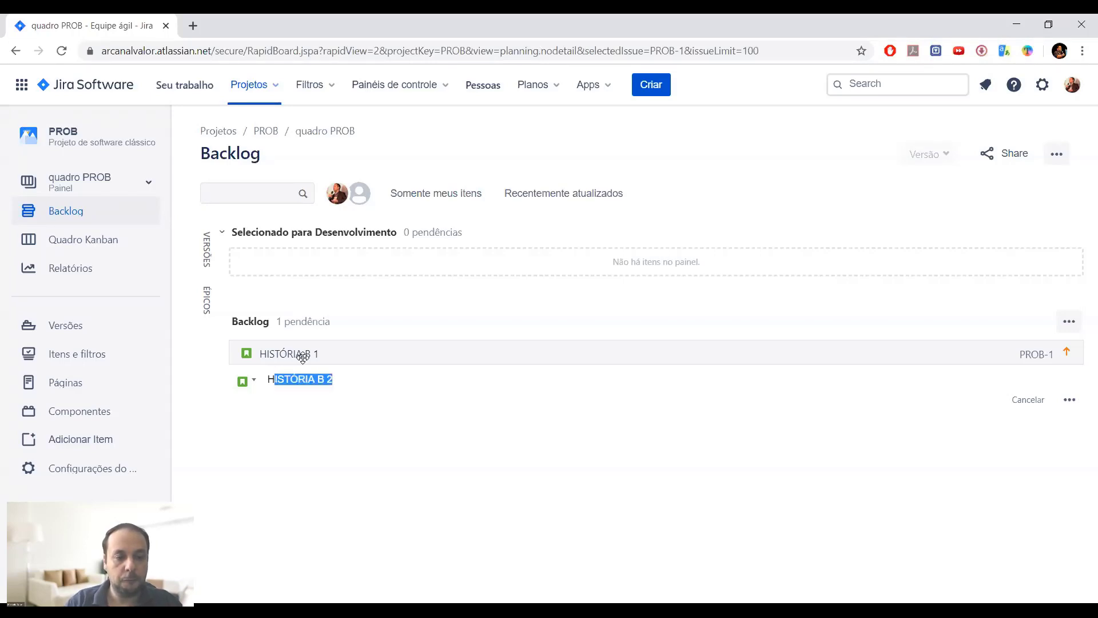
{"action": "key", "text": "Return"}
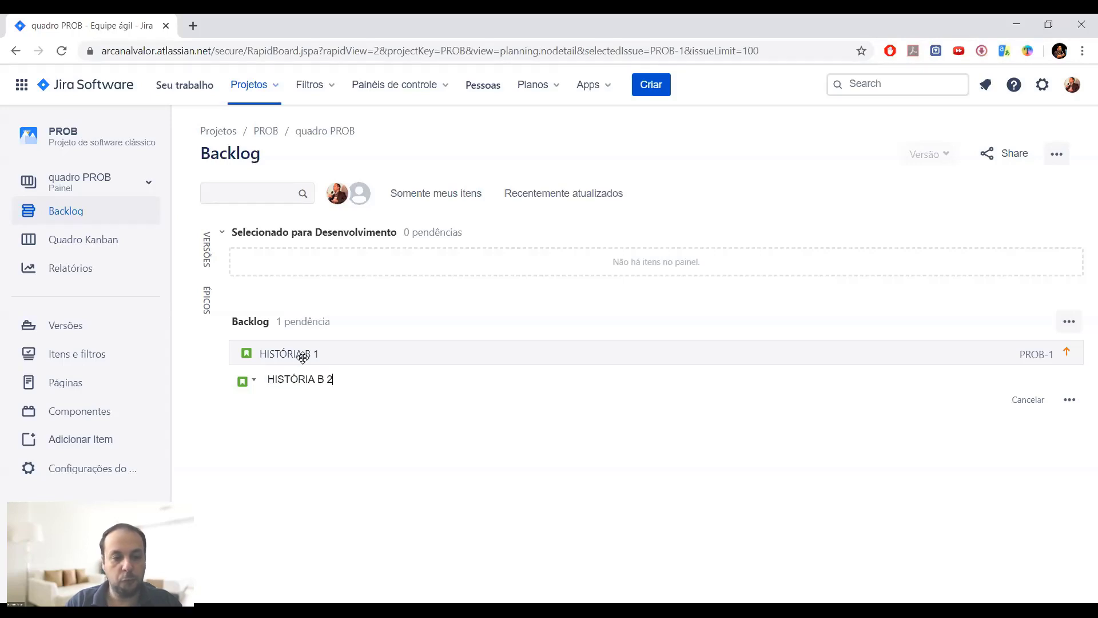
Create the stories HISTÓRIA B 3, HISTÓRIA B 4 and HISTÓRIA B 5 in the PROB backlog, reusing the copied title.
{"action": "type", "text": "HISTÓRIA B 2"}
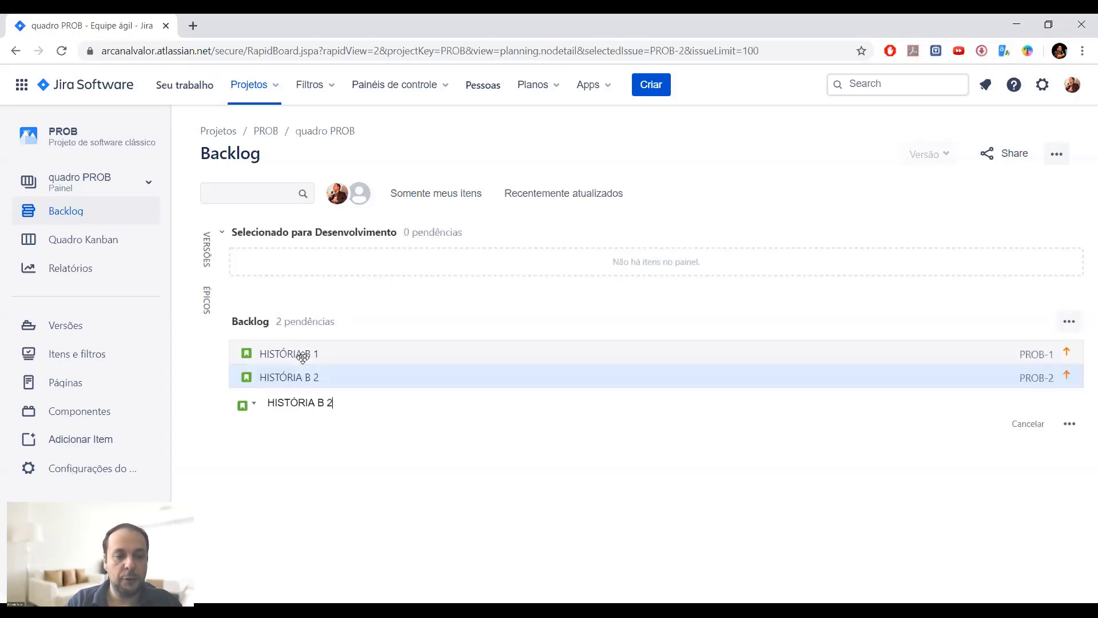
{"action": "type", "text": "3"}
{"action": "key", "text": "Return"}
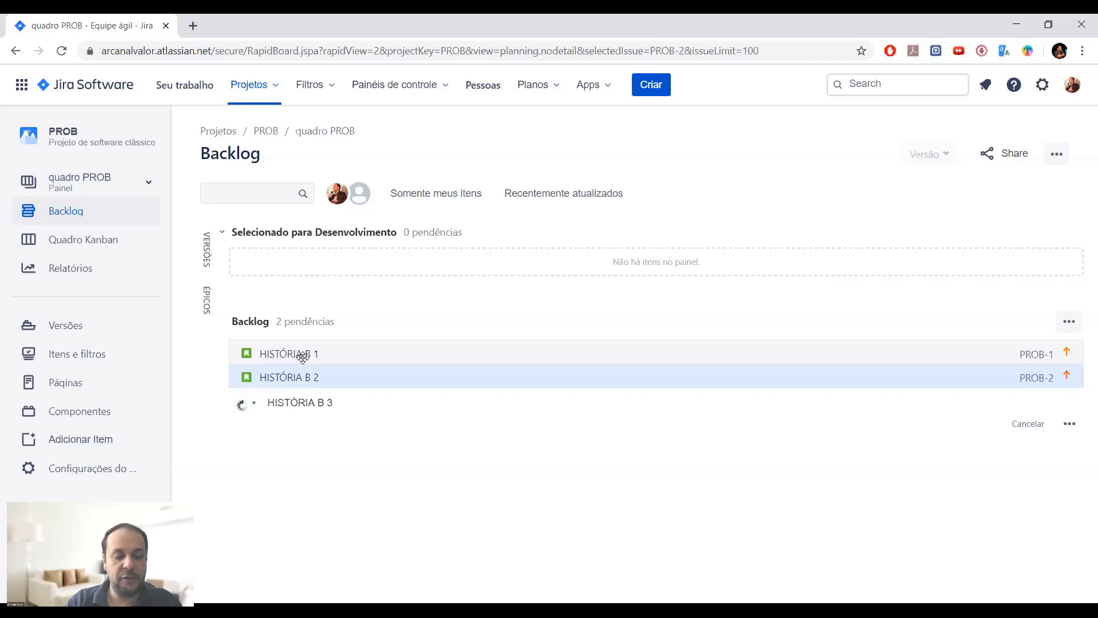
{"action": "type", "text": "HISTÓRIA B 2"}
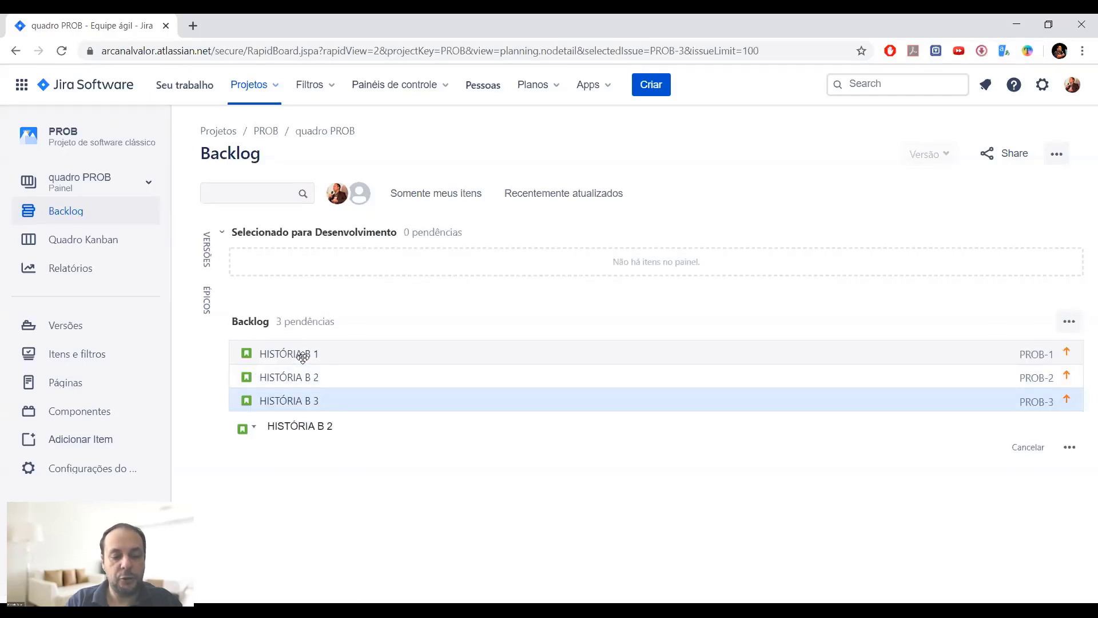
{"action": "type", "text": "4"}
{"action": "key", "text": "Return"}
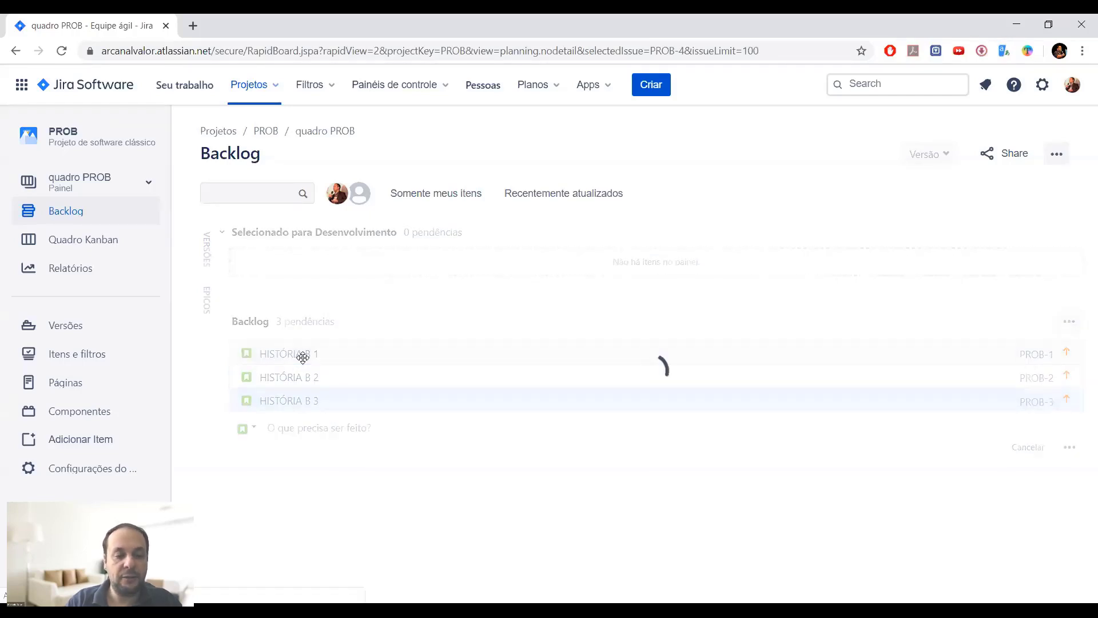
{"action": "type", "text": "HISTÓRIA B 2"}
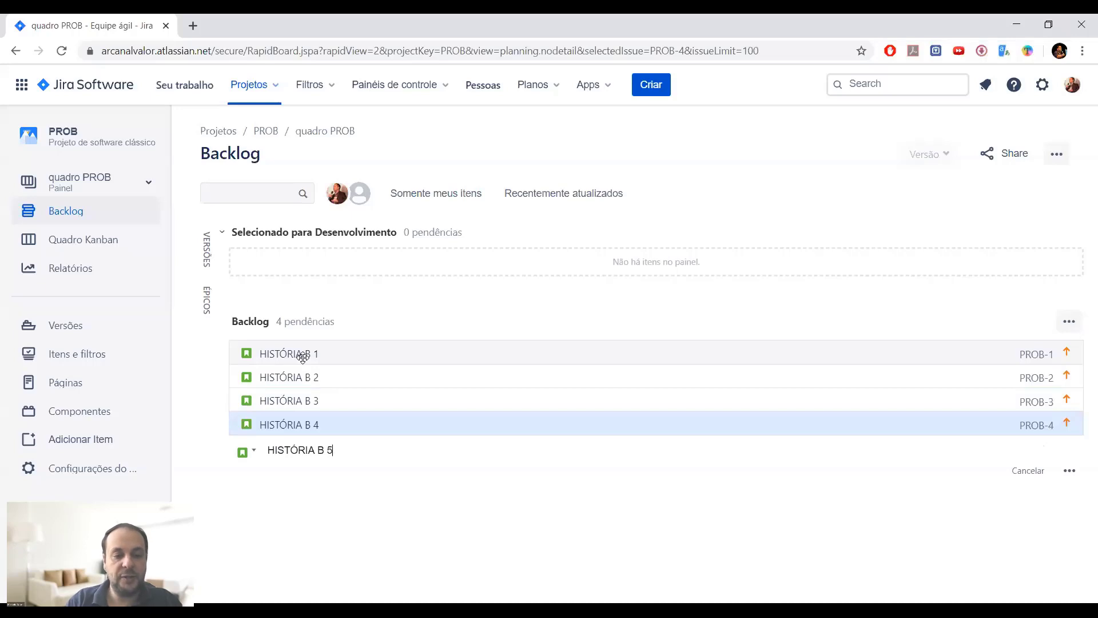
{"action": "type", "text": "5"}
{"action": "key", "text": "Return"}
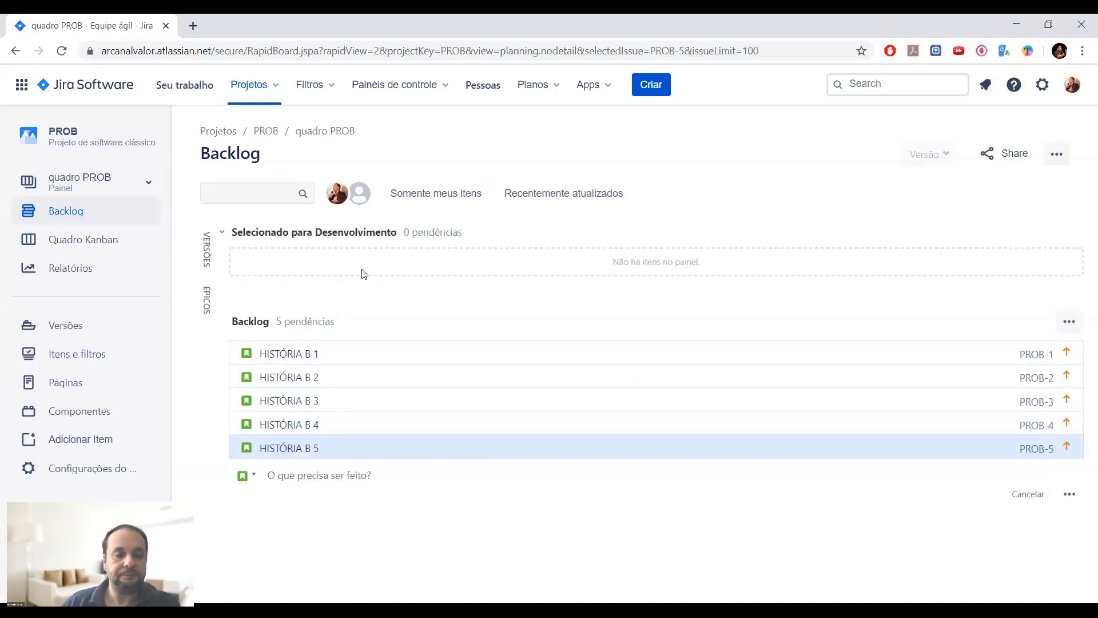
Show the epics panel and create an epic with name and summary ÉPICO B 1, with the option to create another enabled.
{"action": "left_click", "coordinate": [208, 300]}
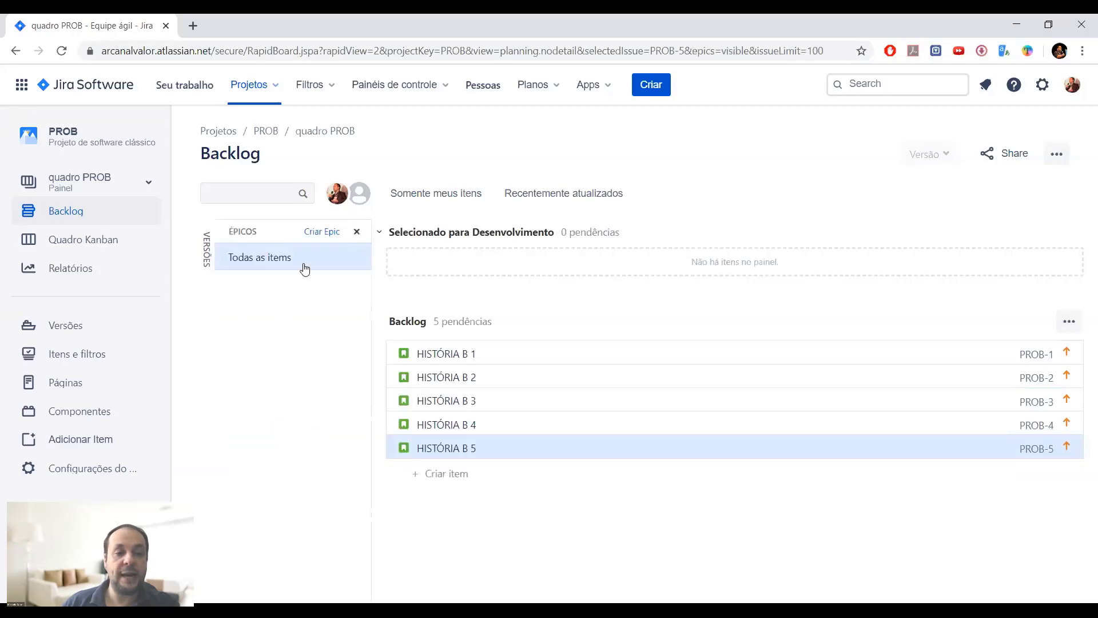
{"action": "left_click", "coordinate": [312, 231]}
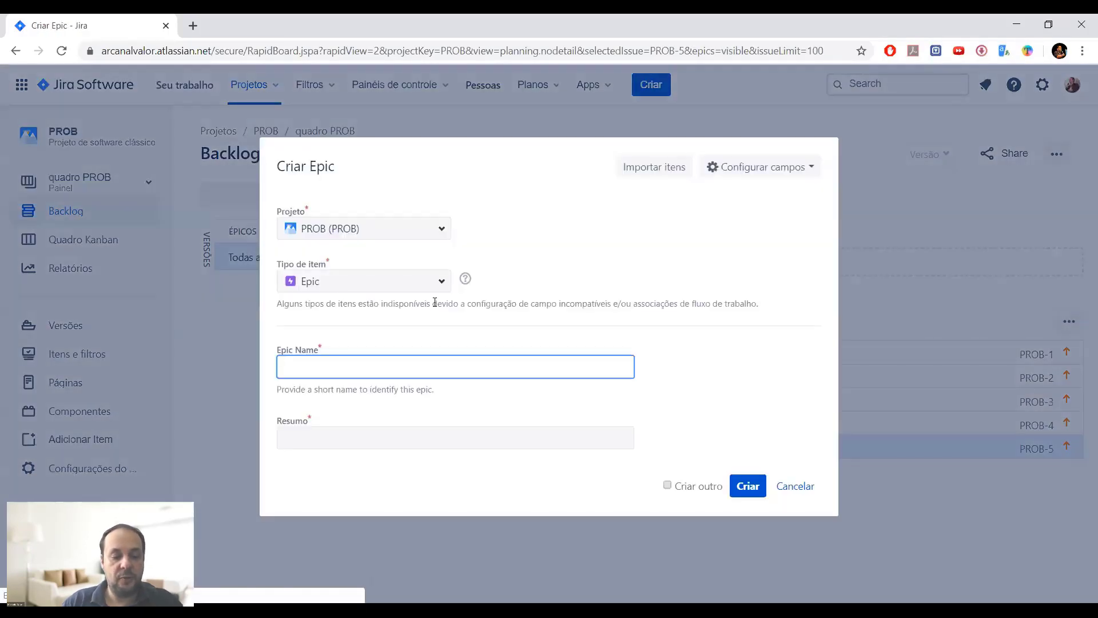
{"action": "type", "text": "EÉPICO B 1"}
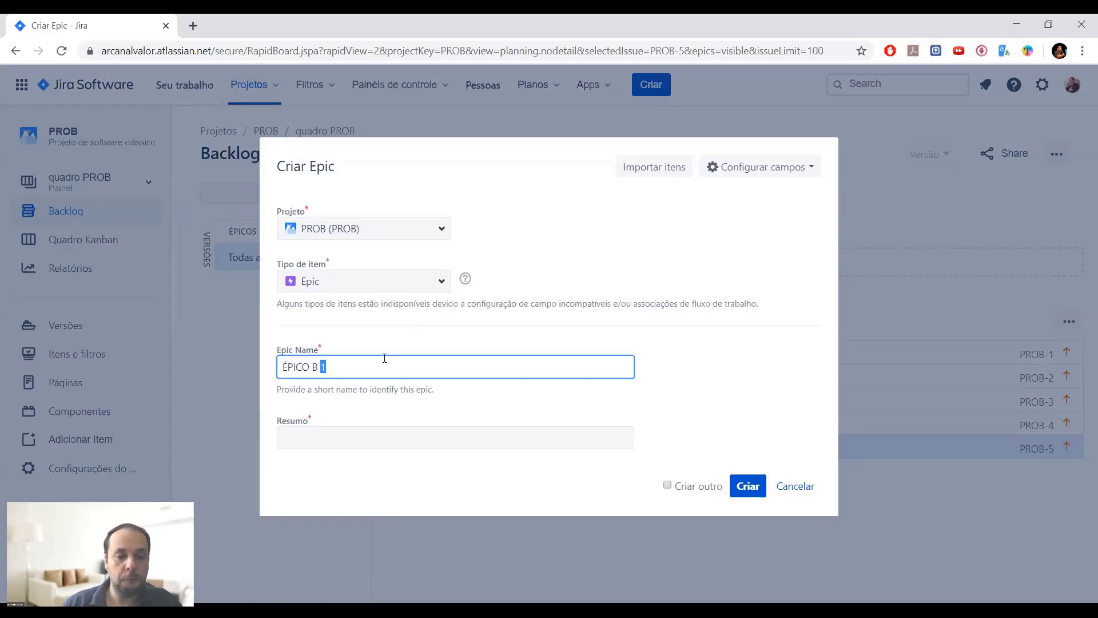
{"action": "key", "text": "shift+Home"}
{"action": "key", "text": "ctrl+c"}
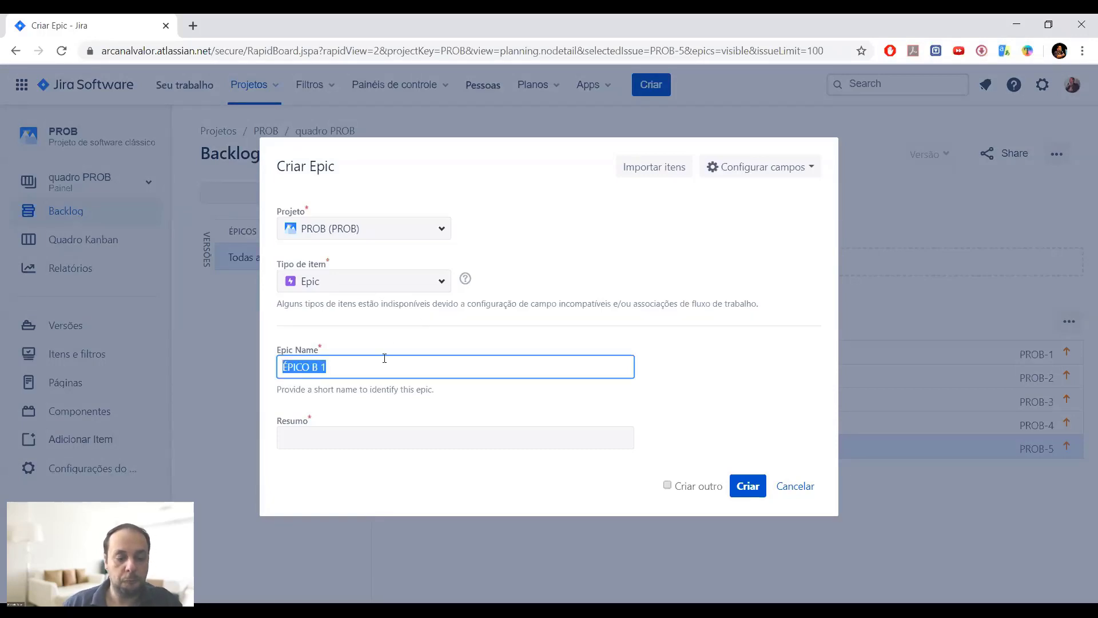
{"action": "left_click", "coordinate": [355, 441]}
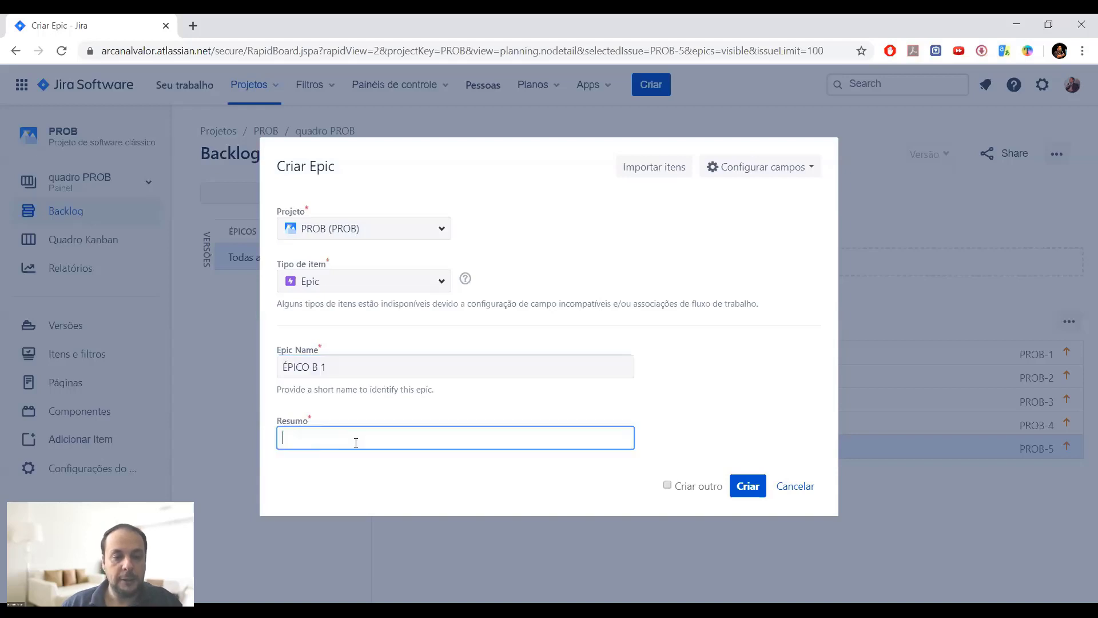
{"action": "key", "text": "ctrl+v"}
{"action": "left_click", "coordinate": [746, 486]}
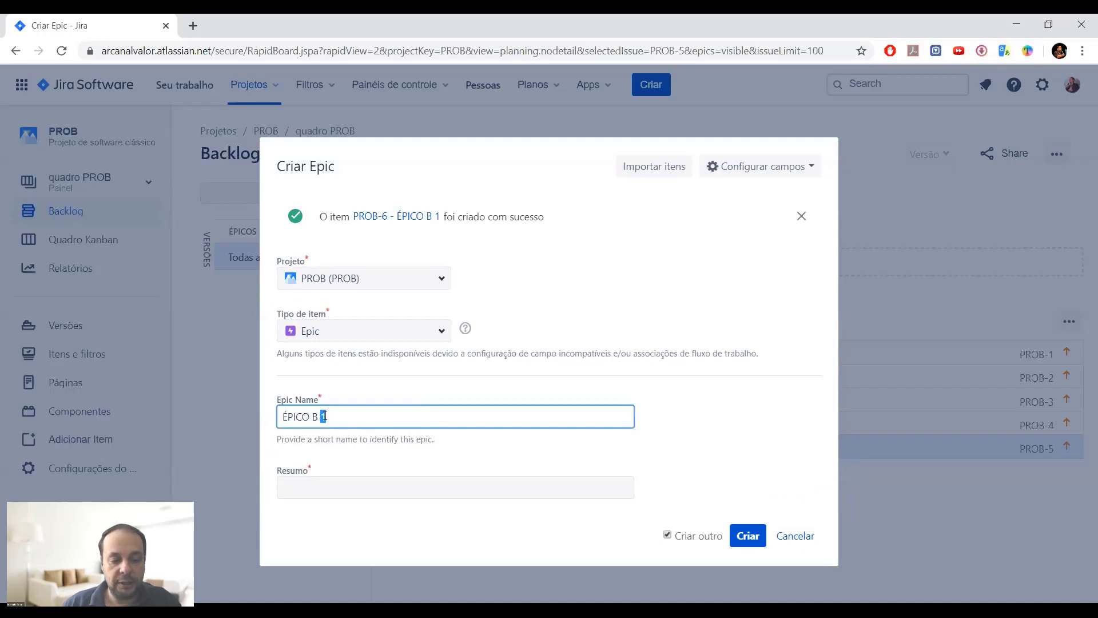
Create another epic with name and summary ÉPICO B 2, and close the epic creation dialog, discarding the leftover entry.
{"action": "key", "text": "BackSpace"}
{"action": "type", "text": "2"}
{"action": "key", "text": "ctrl+a"}
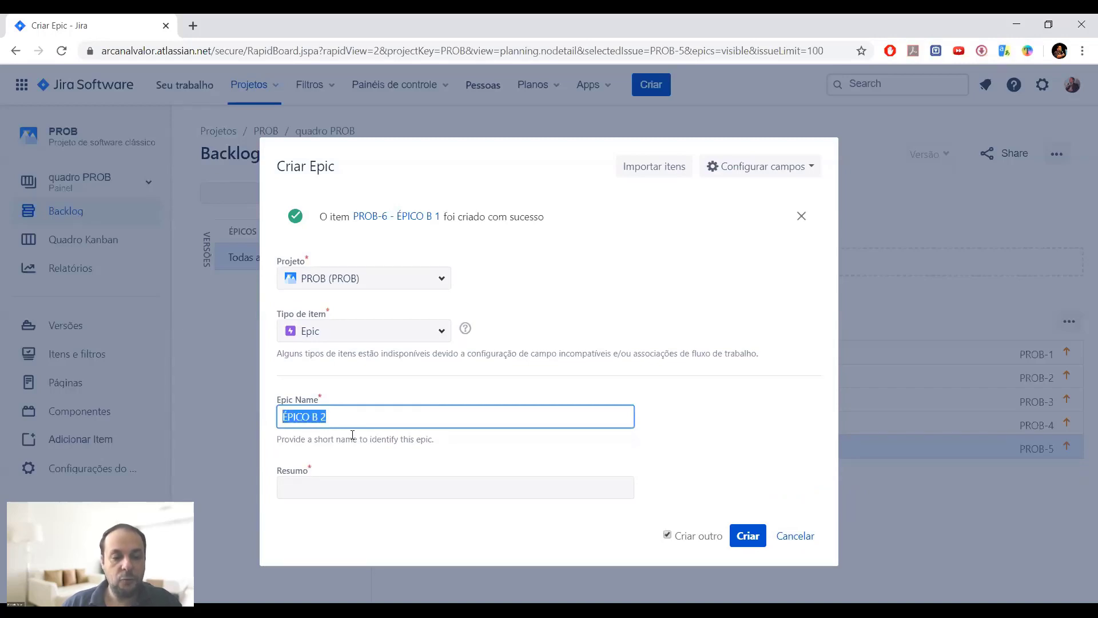
{"action": "left_click", "coordinate": [351, 484]}
{"action": "type", "text": "ÉPICO B 2"}
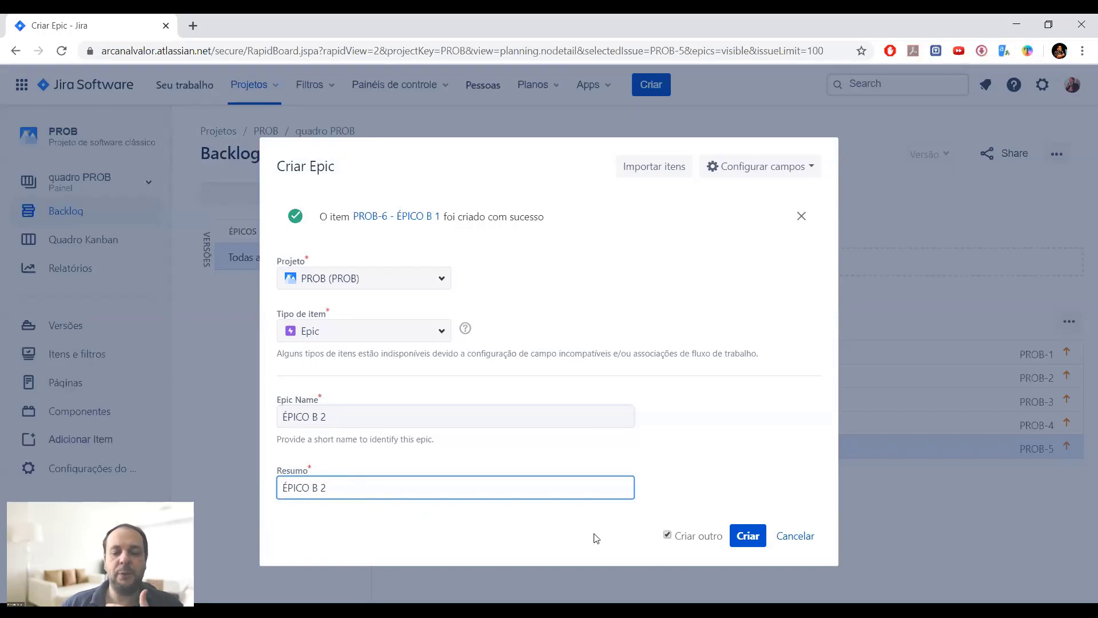
{"action": "left_click", "coordinate": [748, 541]}
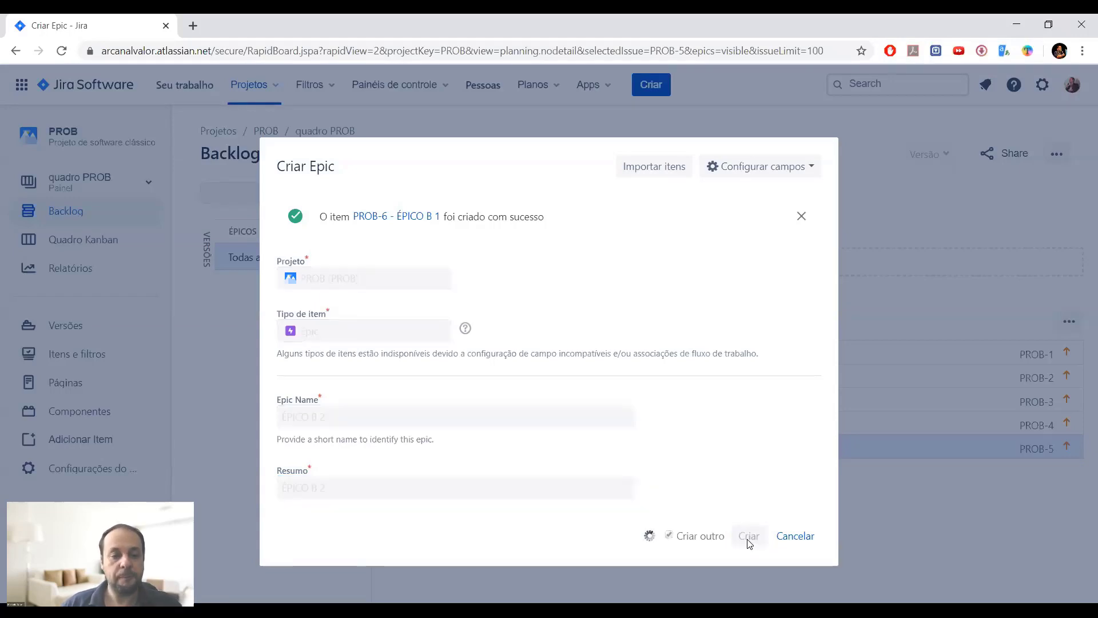
{"action": "left_click", "coordinate": [806, 541]}
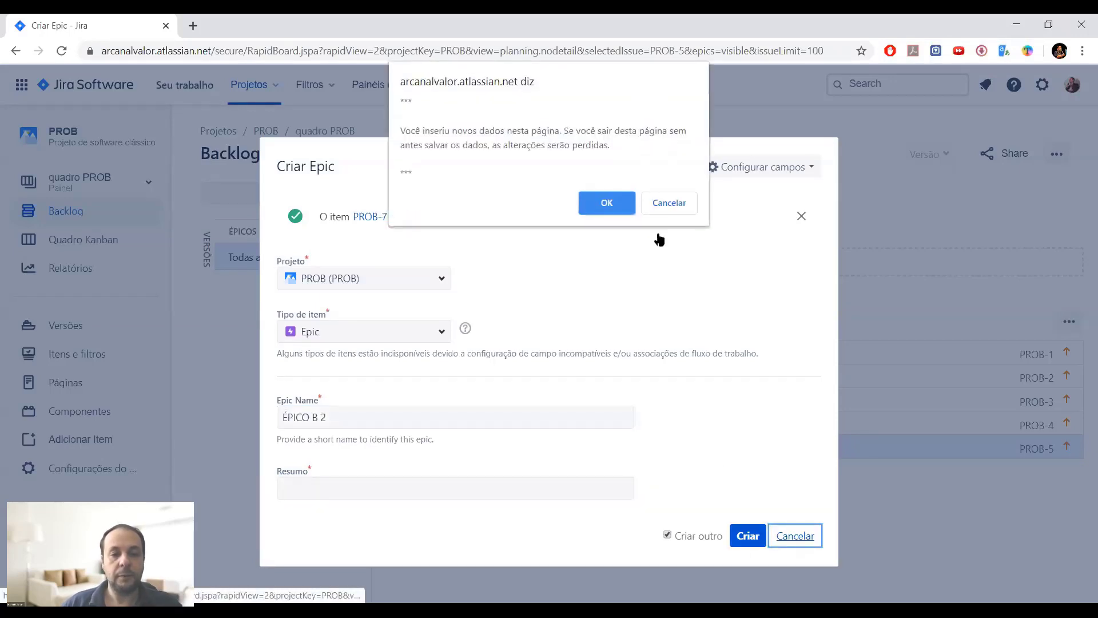
{"action": "left_click", "coordinate": [669, 206]}
{"action": "left_click", "coordinate": [799, 214]}
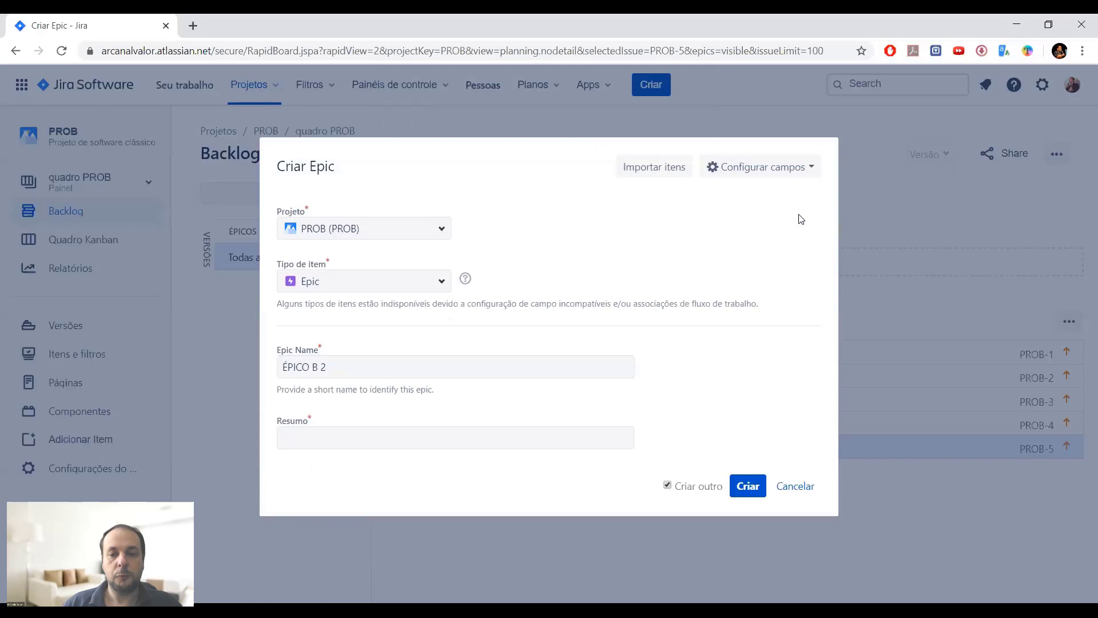
{"action": "left_click", "coordinate": [806, 487]}
{"action": "left_click", "coordinate": [618, 203]}
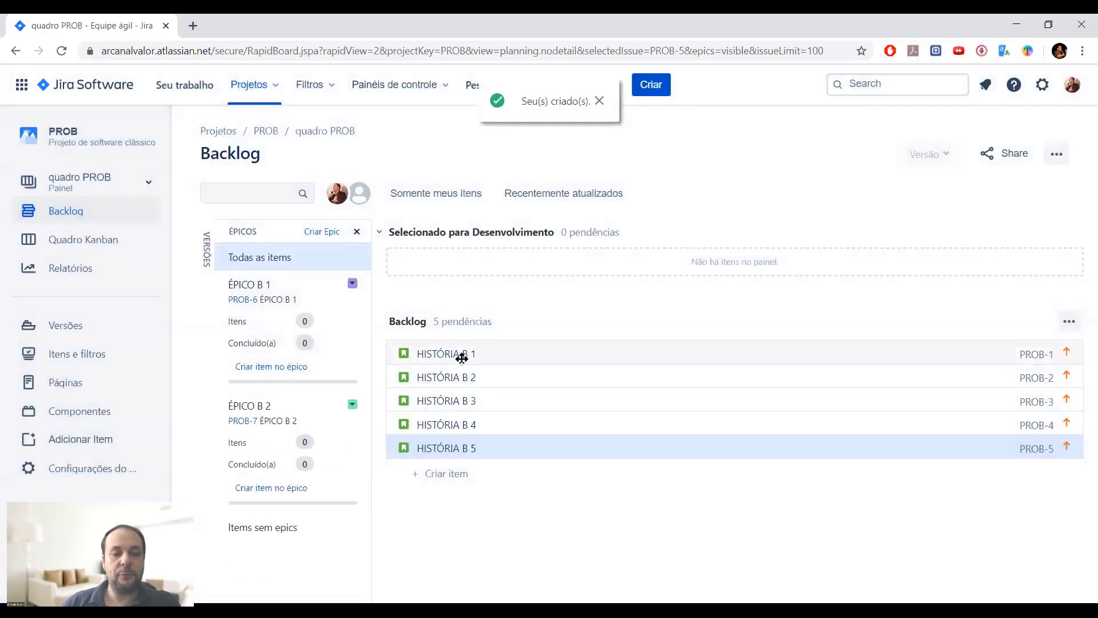
Assign HISTÓRIA B 1, B 2 and B 3 to ÉPICO B 1, and HISTÓRIA B 4 and B 5 to ÉPICO B 2.
{"action": "left_click_drag", "start_coordinate": [462, 358], "coordinate": [340, 335]}
{"action": "left_click_drag", "start_coordinate": [481, 378], "coordinate": [345, 343]}
{"action": "left_click_drag", "start_coordinate": [417, 392], "coordinate": [321, 351]}
{"action": "left_click_drag", "start_coordinate": [443, 426], "coordinate": [346, 445]}
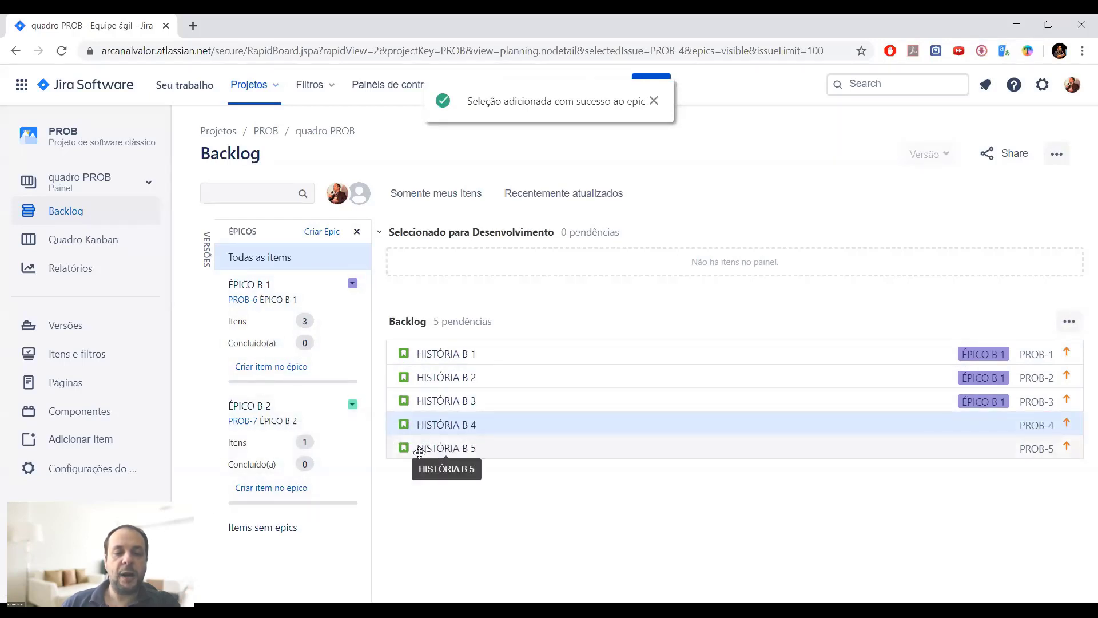
{"action": "left_click_drag", "start_coordinate": [436, 449], "coordinate": [360, 463]}
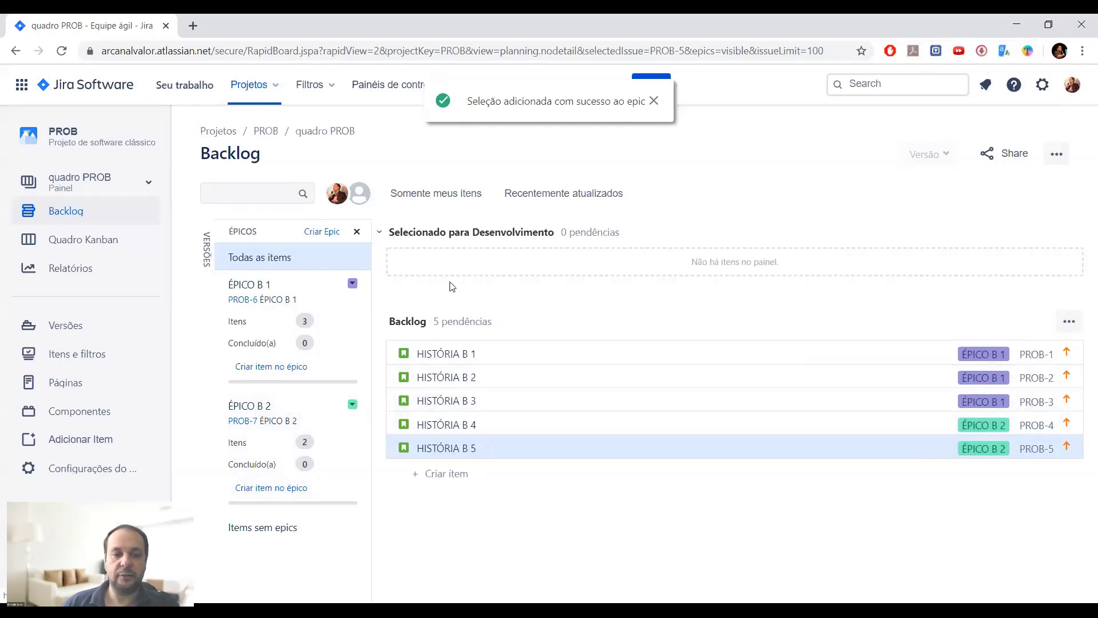
Switch from epics to versions in the PROB backlog and create version V1 B, starting 28/Mai/20 and releasing 25/Jun/20.
{"action": "left_click", "coordinate": [356, 232]}
{"action": "left_click", "coordinate": [207, 249]}
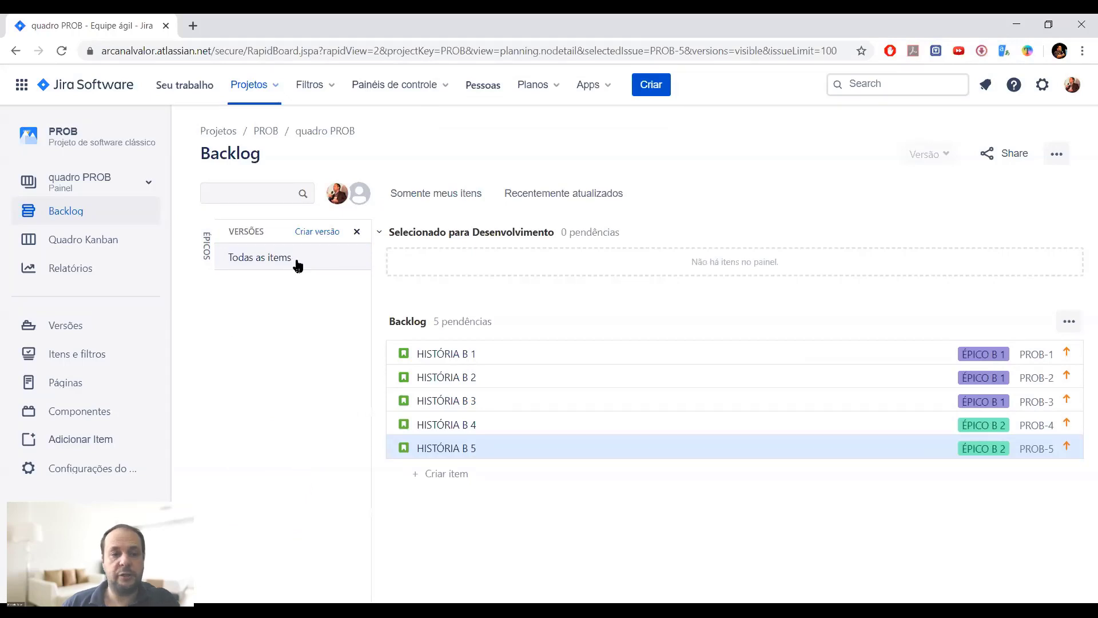
{"action": "left_click", "coordinate": [318, 232]}
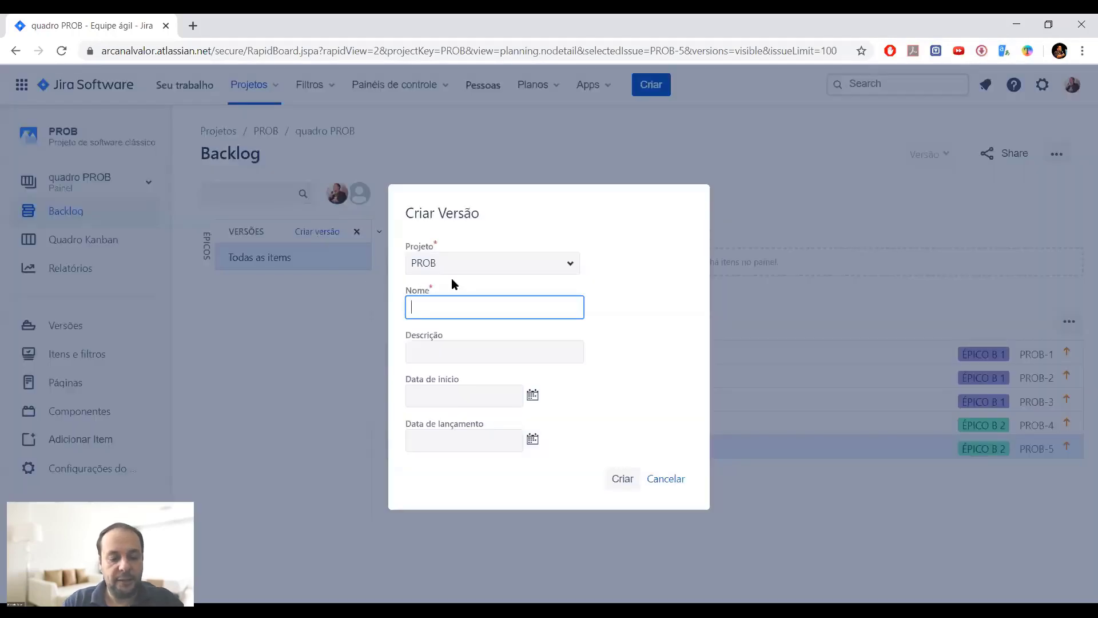
{"action": "type", "text": "V1"}
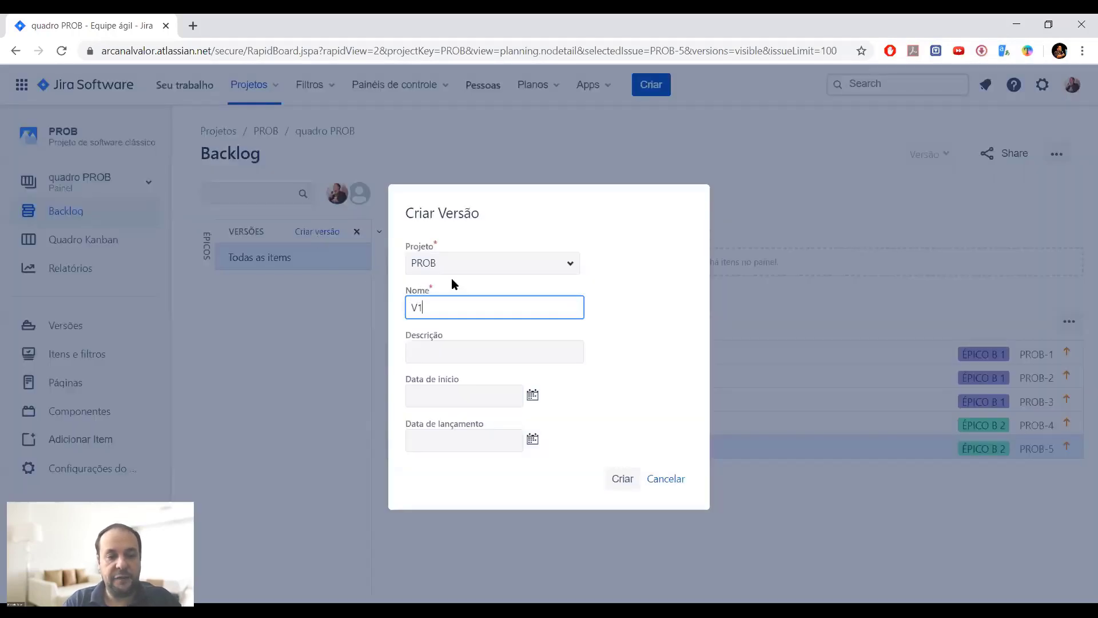
{"action": "type", "text": " B"}
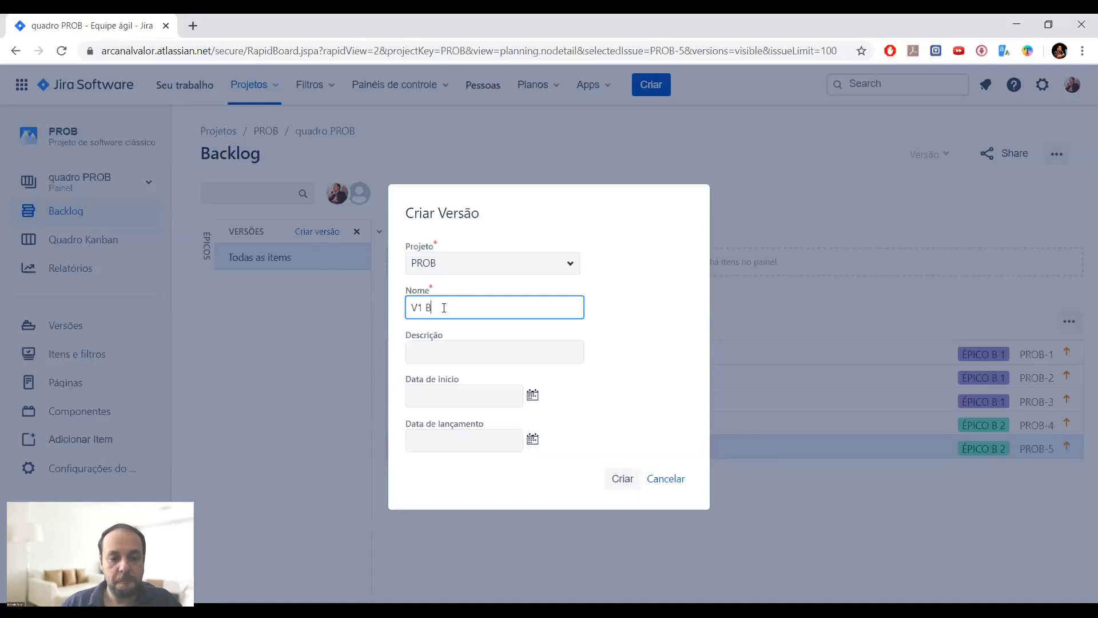
{"action": "triple_click", "coordinate": [444, 307]}
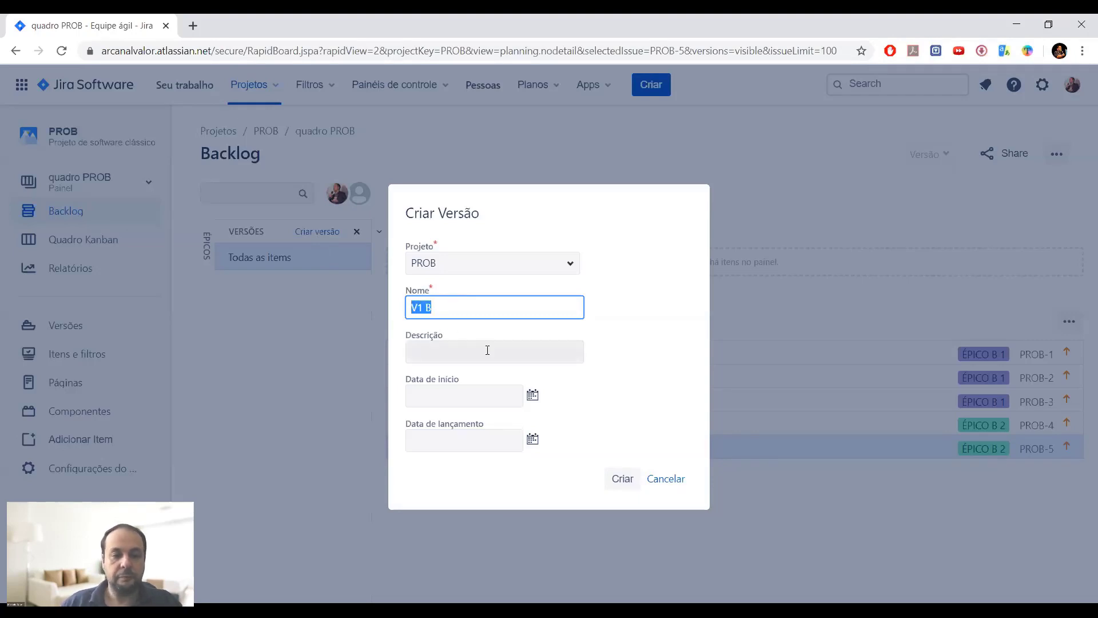
{"action": "left_click", "coordinate": [532, 395]}
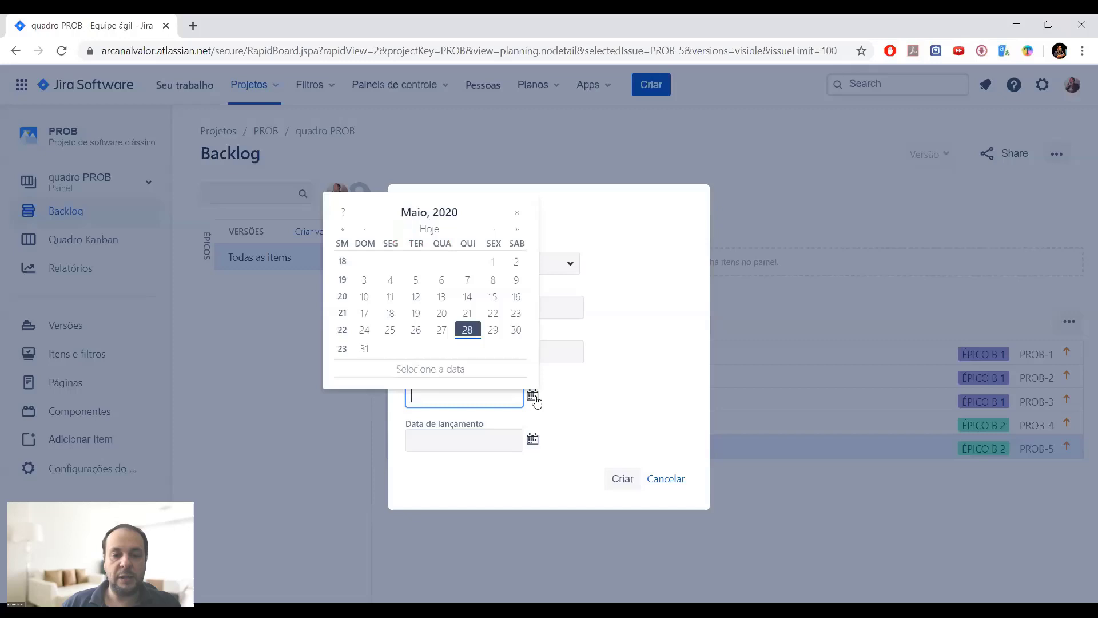
{"action": "left_click", "coordinate": [473, 341]}
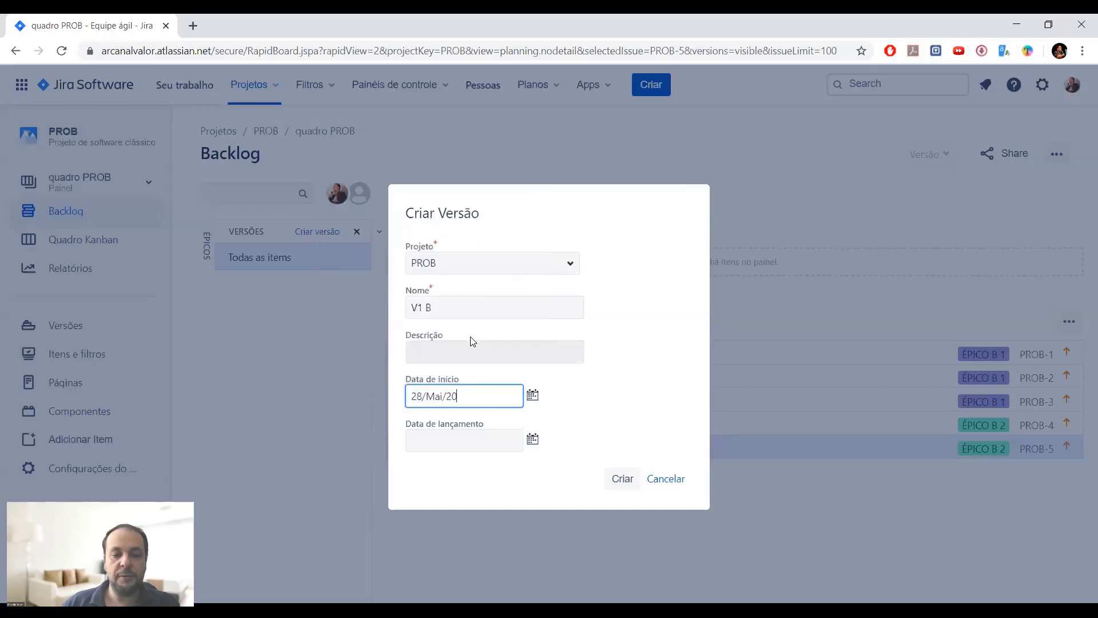
{"action": "left_click", "coordinate": [532, 439]}
{"action": "left_click", "coordinate": [480, 273]}
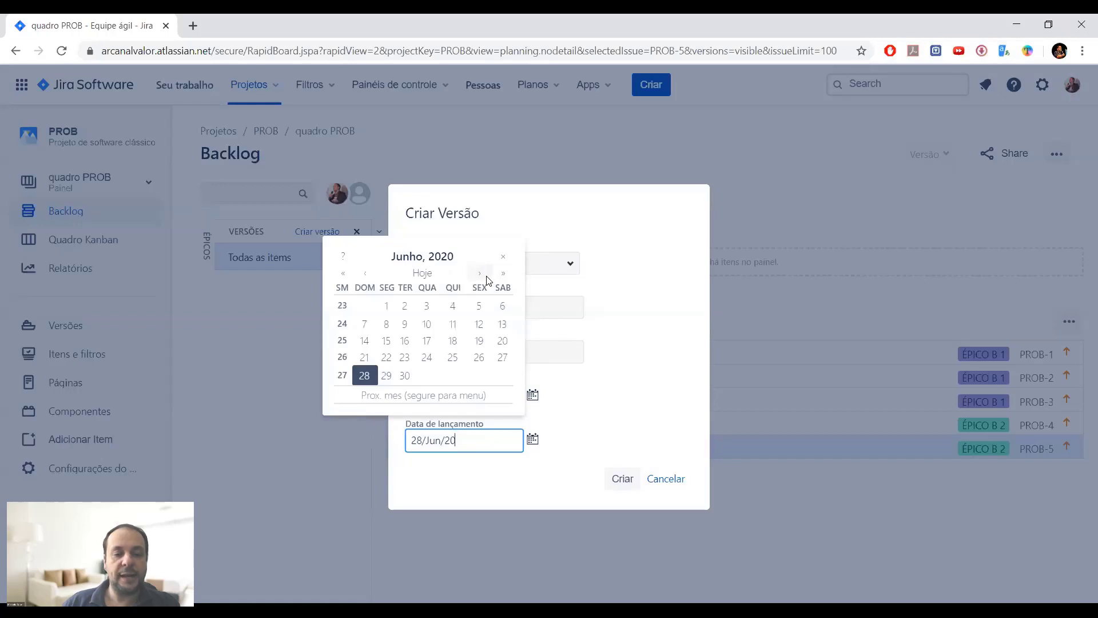
{"action": "left_click", "coordinate": [453, 358]}
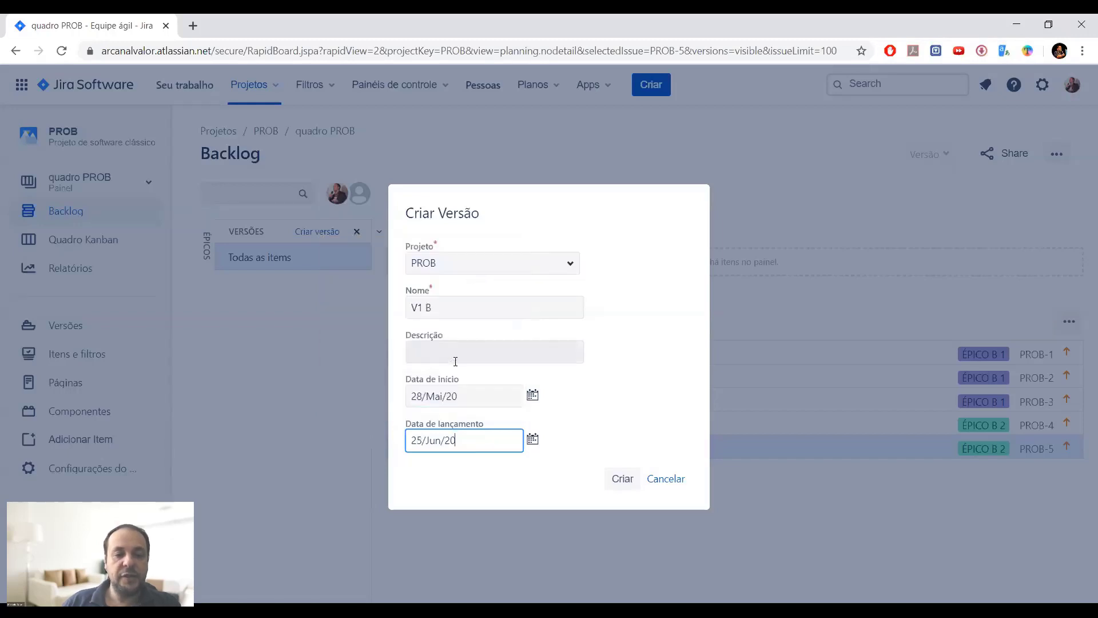
{"action": "left_click", "coordinate": [616, 482]}
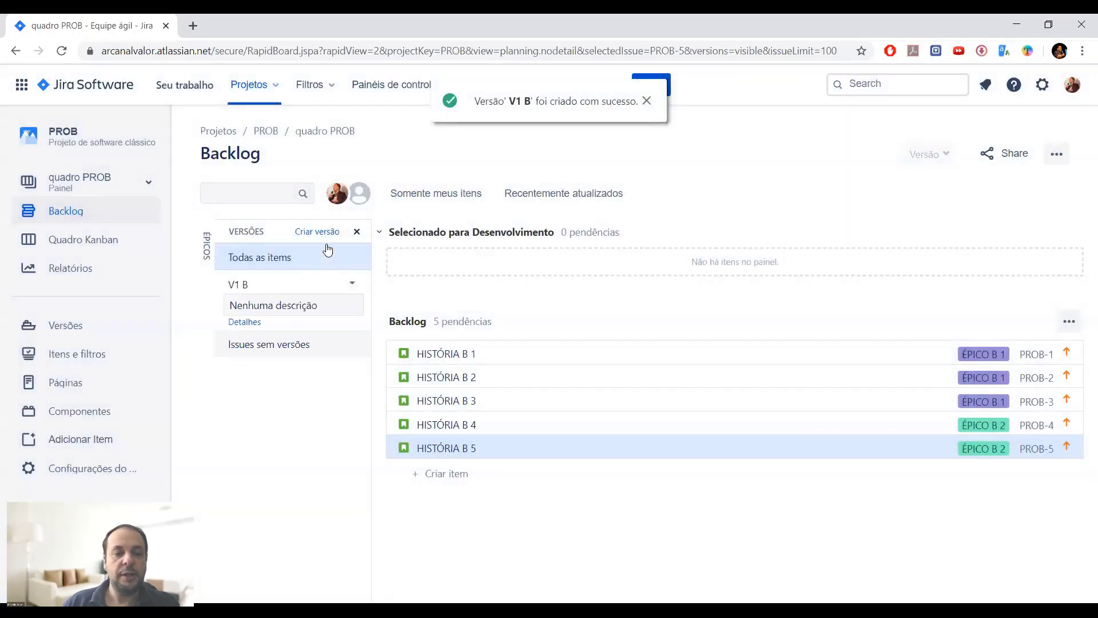
Create version V2 B in PROB with start date 26/Jun/20 and release date 20/Jul/20.
{"action": "left_click", "coordinate": [329, 235]}
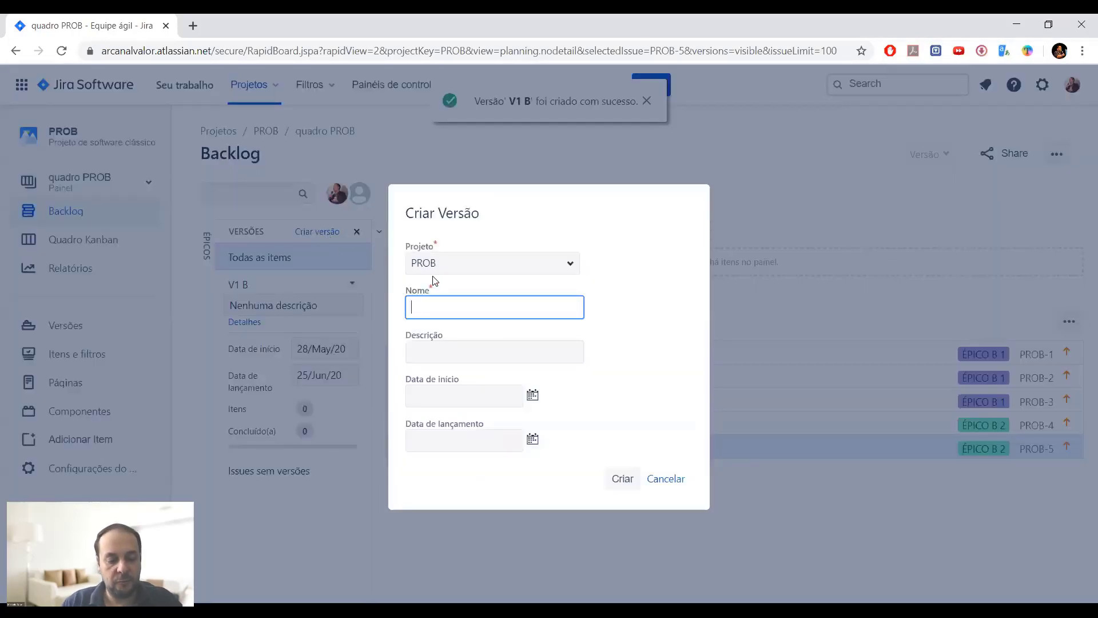
{"action": "type", "text": "V1 B"}
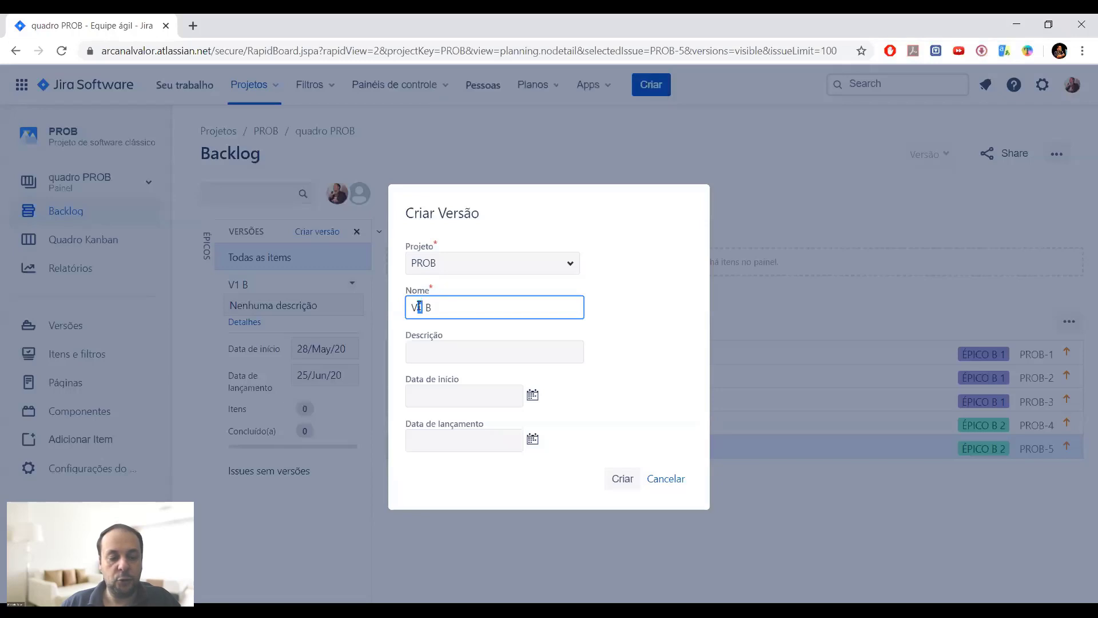
{"action": "left_click", "coordinate": [532, 396]}
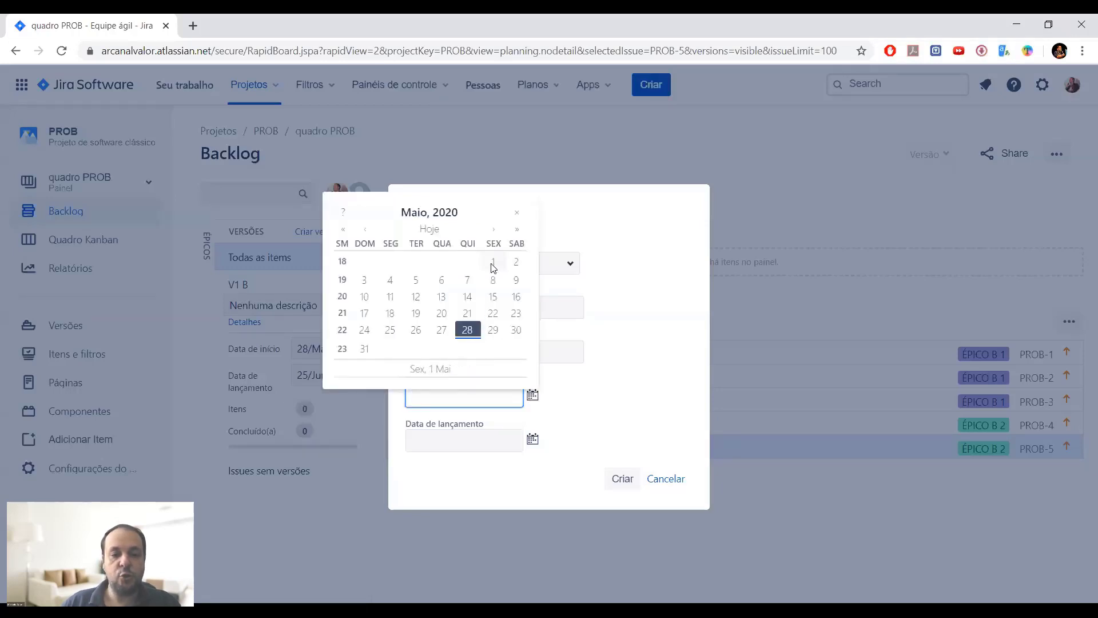
{"action": "left_click", "coordinate": [490, 233]}
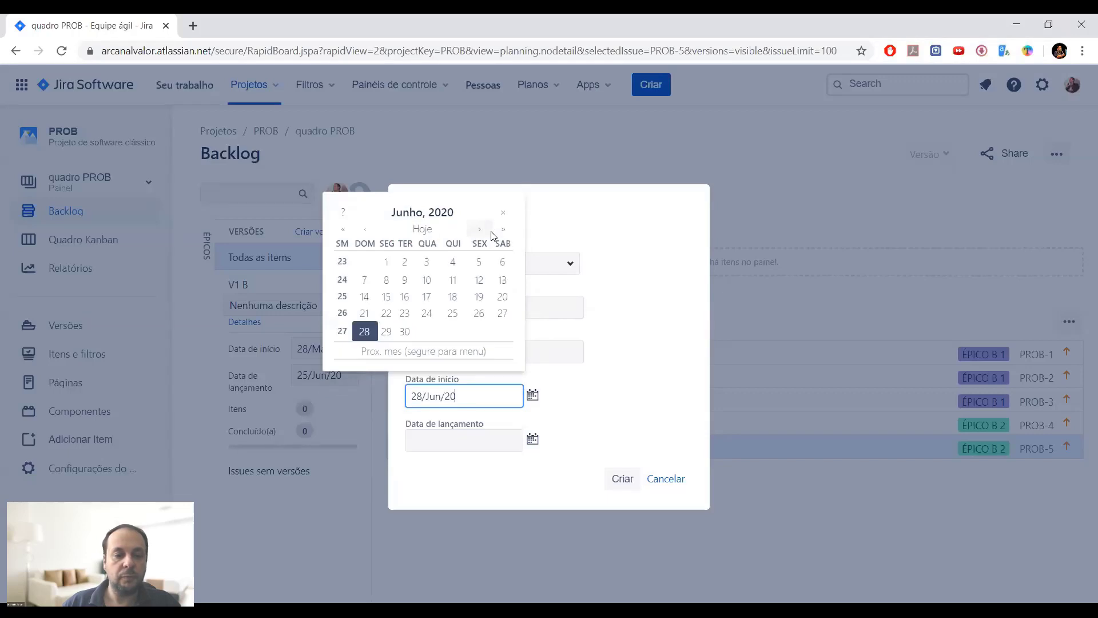
{"action": "left_click", "coordinate": [479, 313]}
{"action": "left_click", "coordinate": [533, 438]}
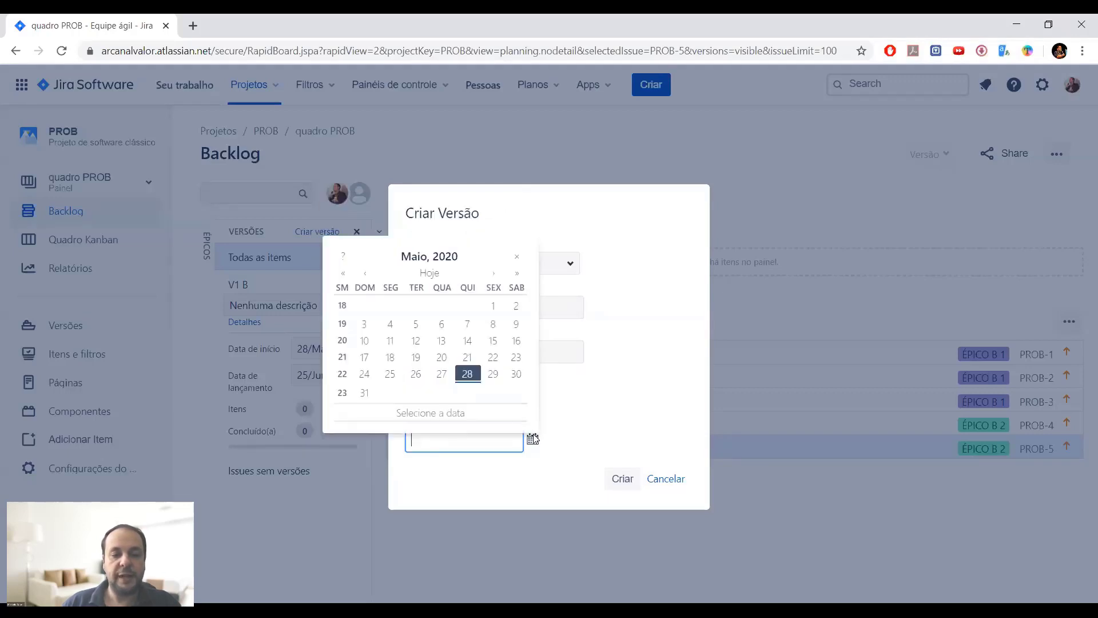
{"action": "left_click", "coordinate": [492, 273]}
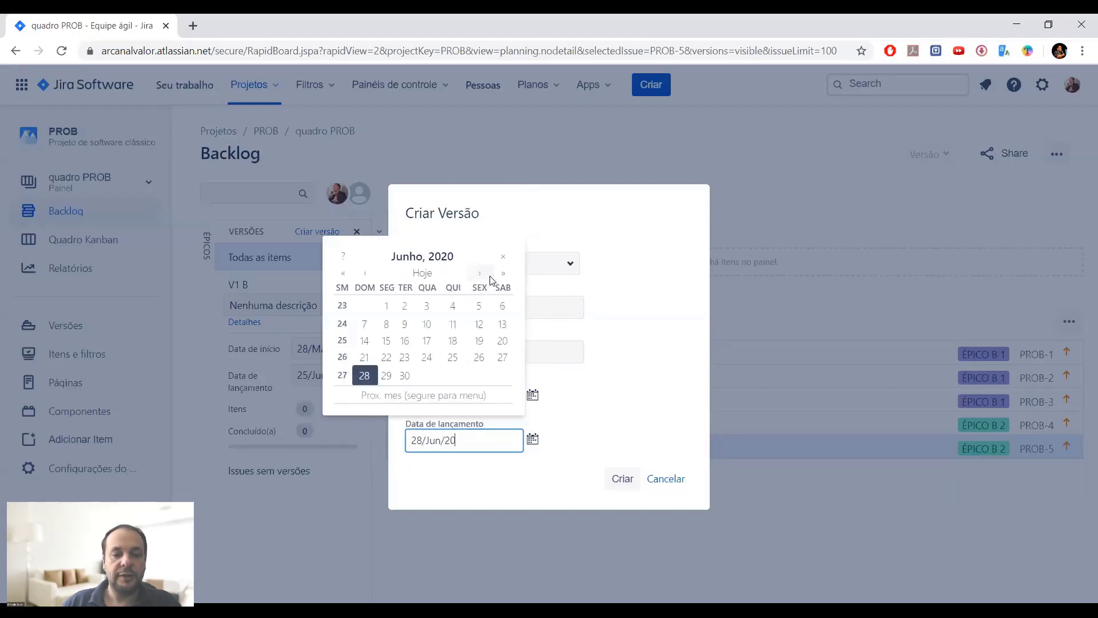
{"action": "left_click", "coordinate": [491, 278]}
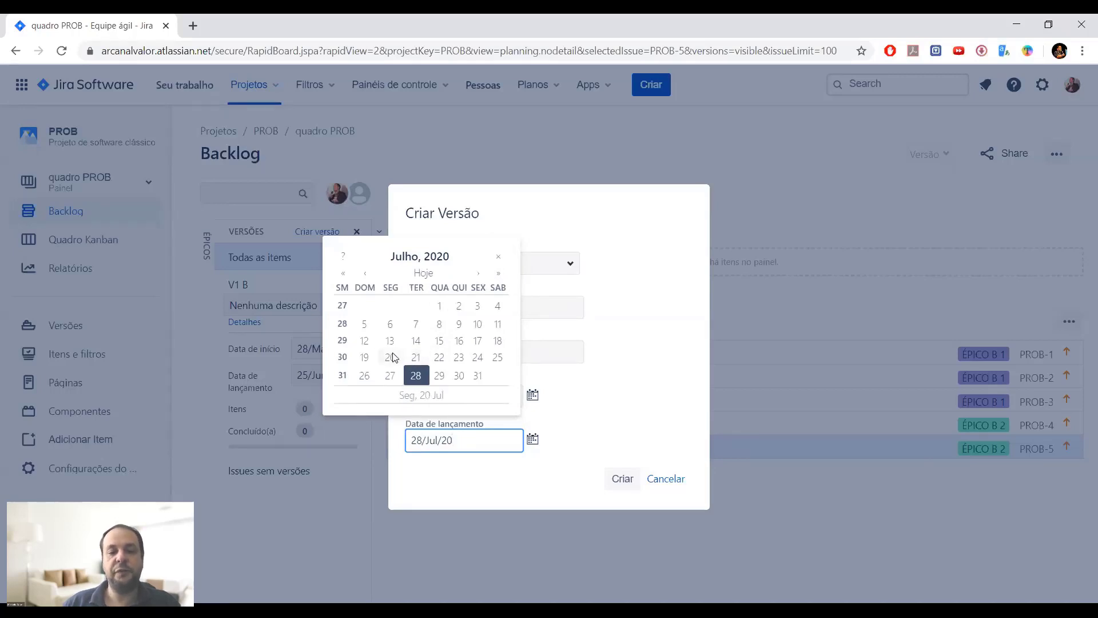
{"action": "left_click", "coordinate": [391, 357]}
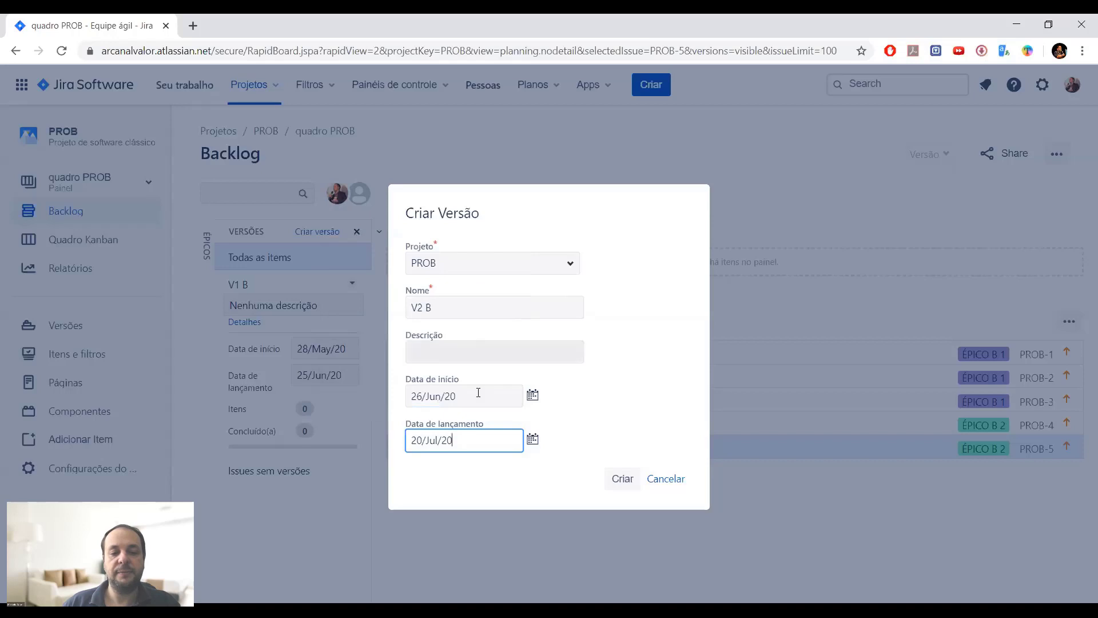
{"action": "left_click", "coordinate": [621, 478]}
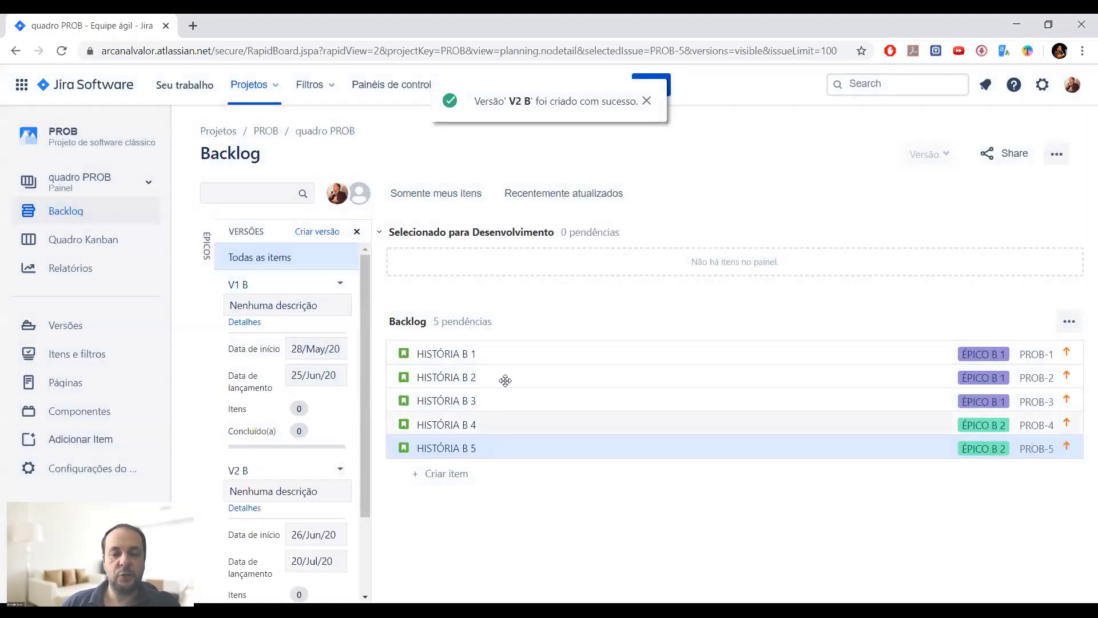
Assign HISTÓRIA B 1, B 2 and B 3 to version V1 B, and HISTÓRIA B 4 and B 5 to version V2 B.
{"action": "left_click_drag", "start_coordinate": [483, 358], "coordinate": [306, 343]}
{"action": "left_click_drag", "start_coordinate": [456, 377], "coordinate": [337, 375]}
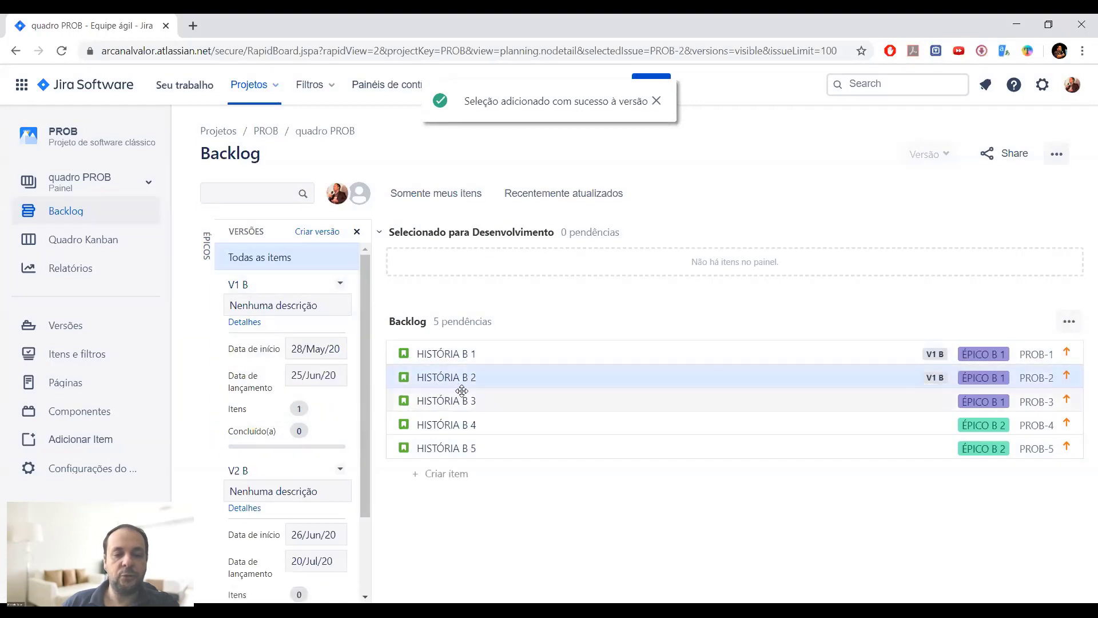
{"action": "left_click_drag", "start_coordinate": [482, 401], "coordinate": [331, 386]}
{"action": "left_click_drag", "start_coordinate": [486, 423], "coordinate": [336, 525]}
{"action": "left_click_drag", "start_coordinate": [486, 449], "coordinate": [323, 511]}
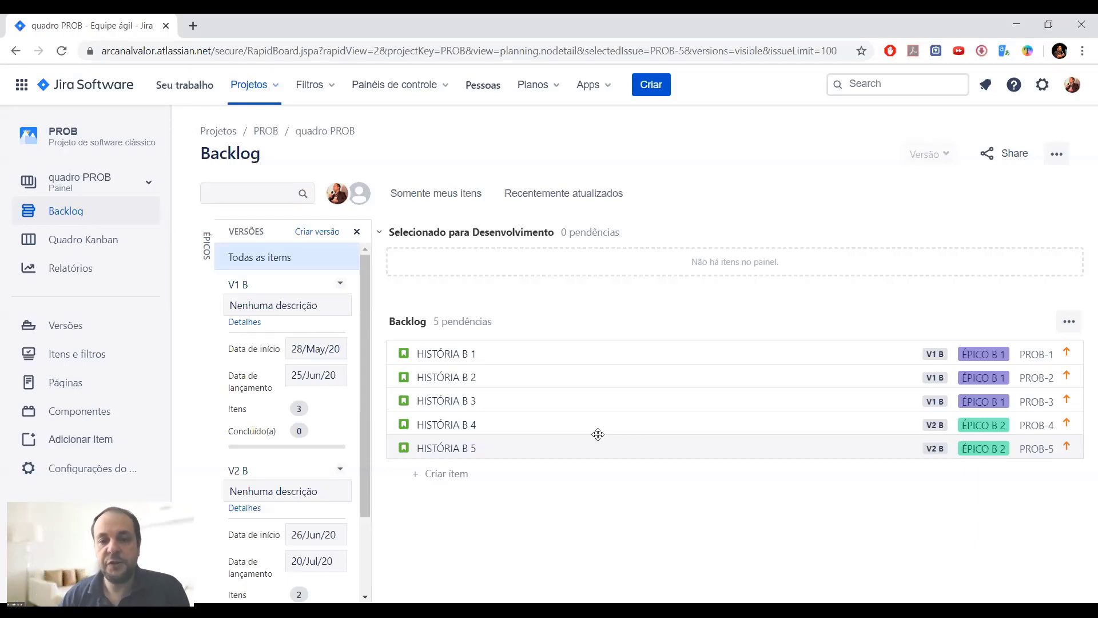
{"action": "left_click", "coordinate": [597, 434]}
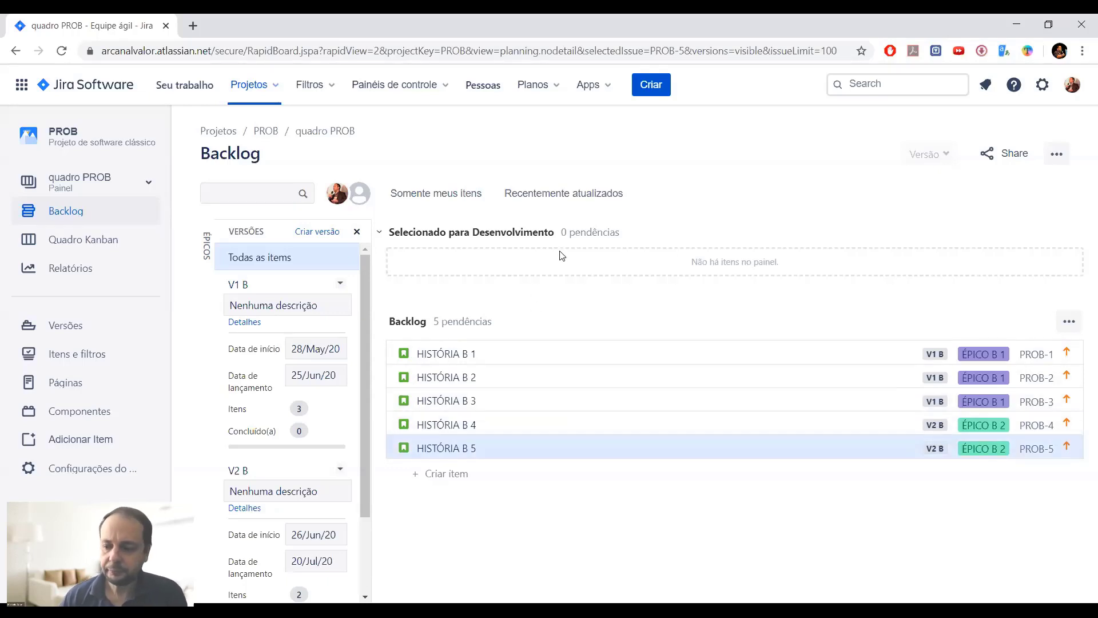